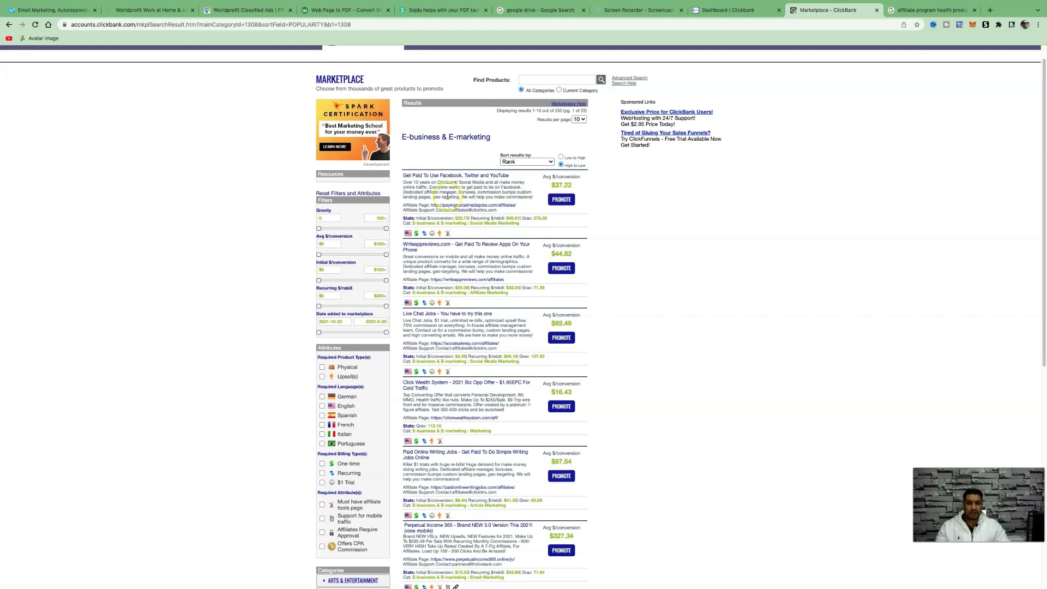
Examine the E-business & E-marketing marketplace results, comparing the listed products' average earnings per conversion, stats and affiliate pages.
scroll(447, 196, "down", 1)
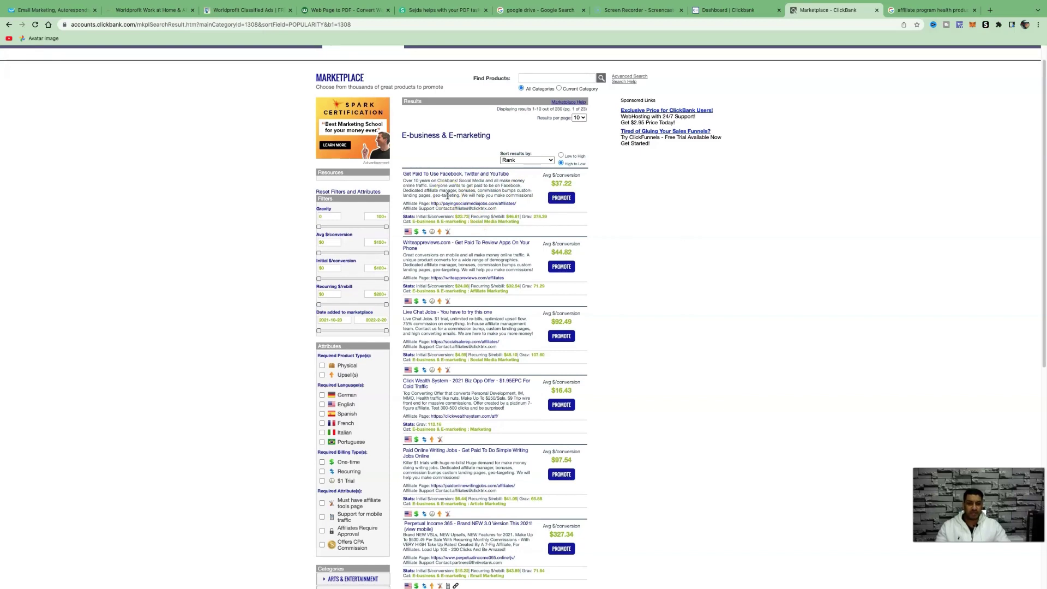
scroll(447, 196, "down", 1)
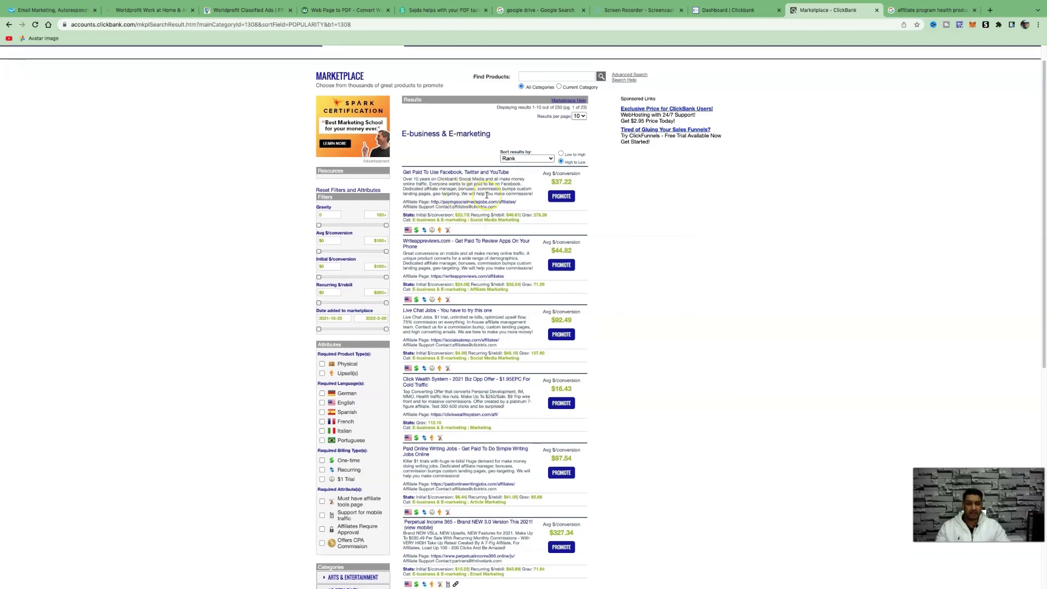
scroll(487, 196, "down", 5)
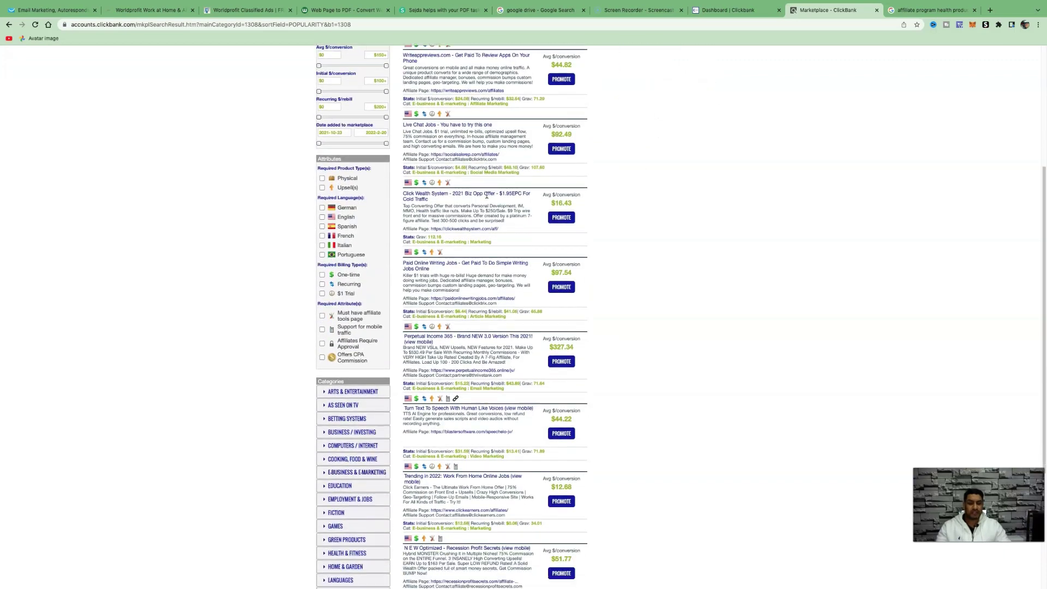
scroll(487, 195, "down", 5)
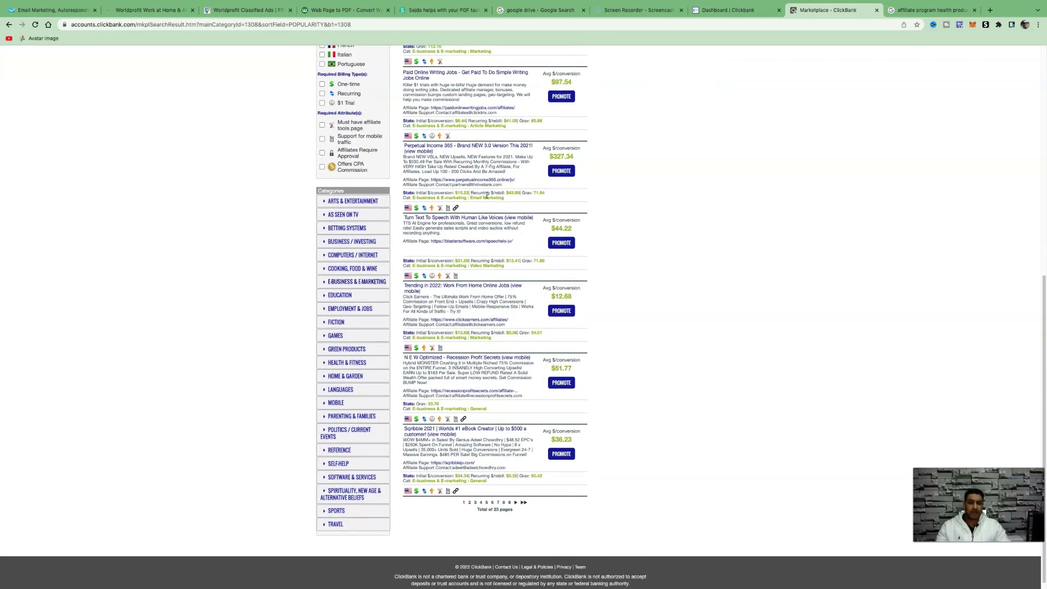
scroll(487, 195, "up", 10)
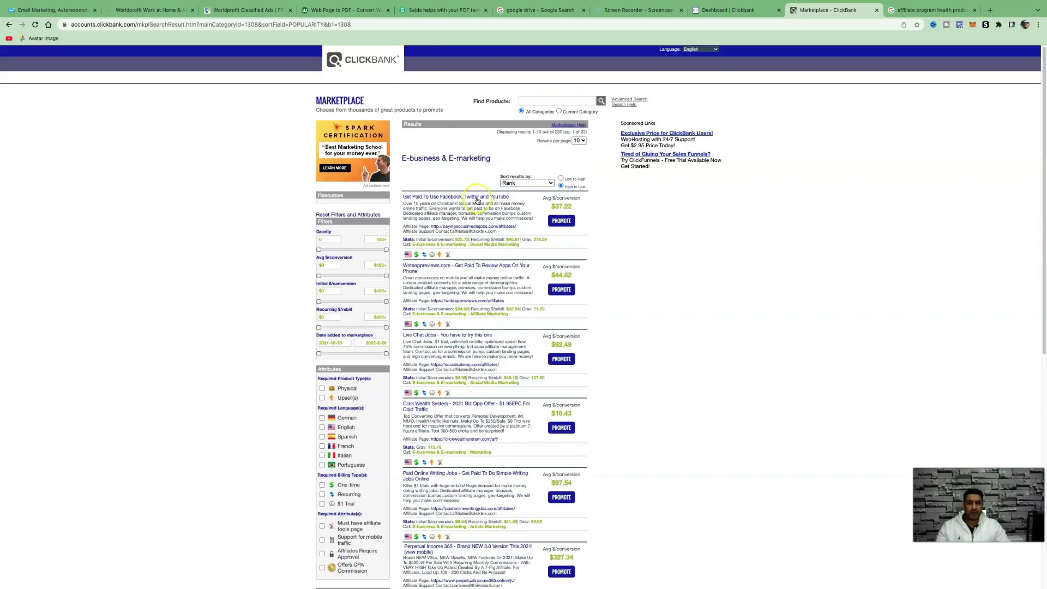
scroll(504, 216, "down", 3)
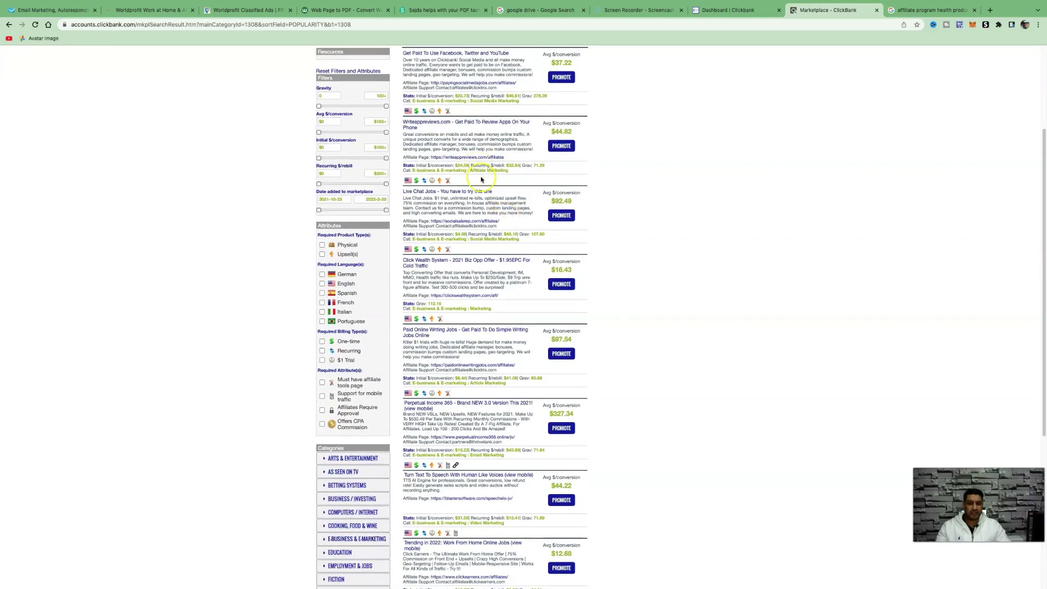
scroll(483, 195, "up", 1)
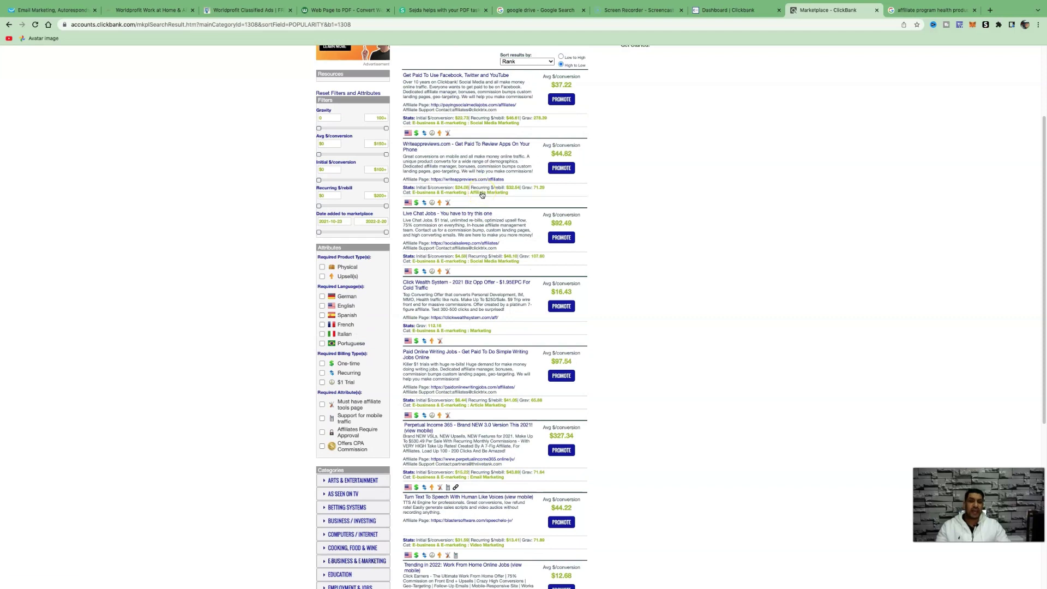
scroll(482, 196, "up", 1)
scroll(483, 195, "up", 1)
scroll(482, 195, "up", 1)
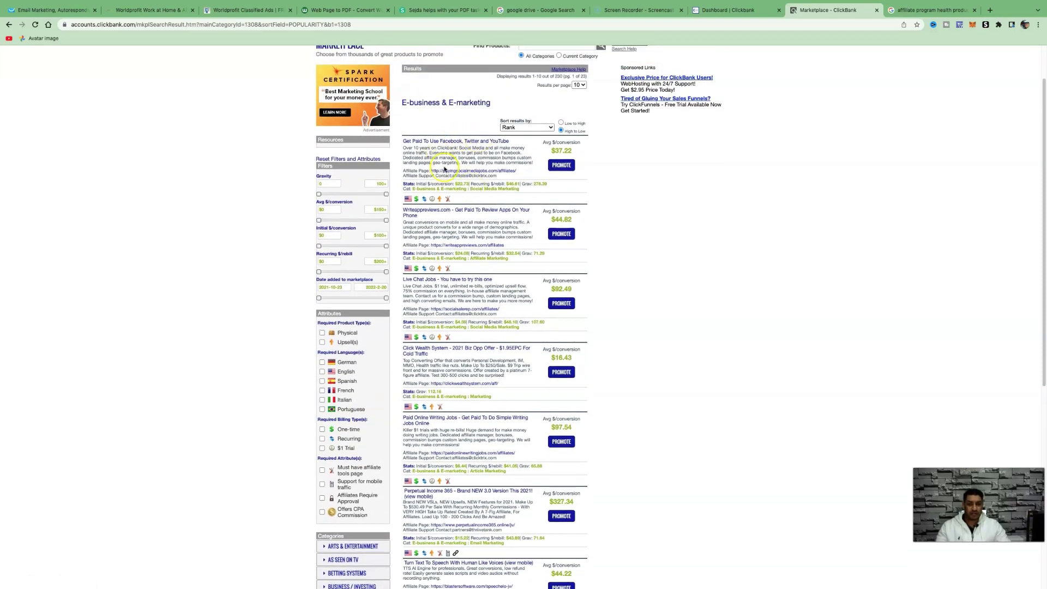
scroll(445, 169, "up", 2)
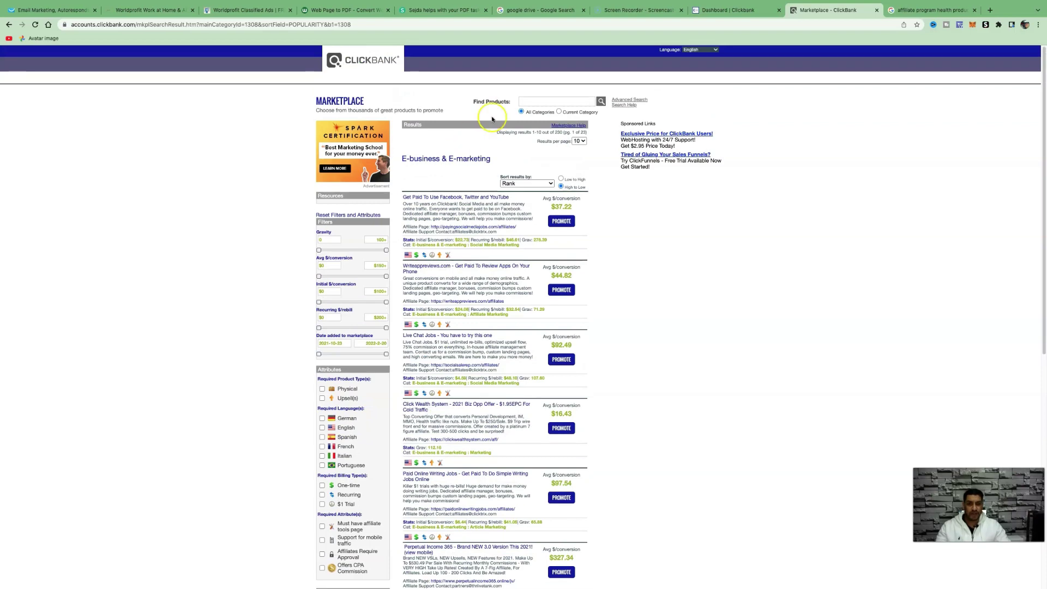
Go to the second page of E-business & E-marketing results and choose to promote The 12 Minute Affiliate System.
scroll(460, 445, "down", 12)
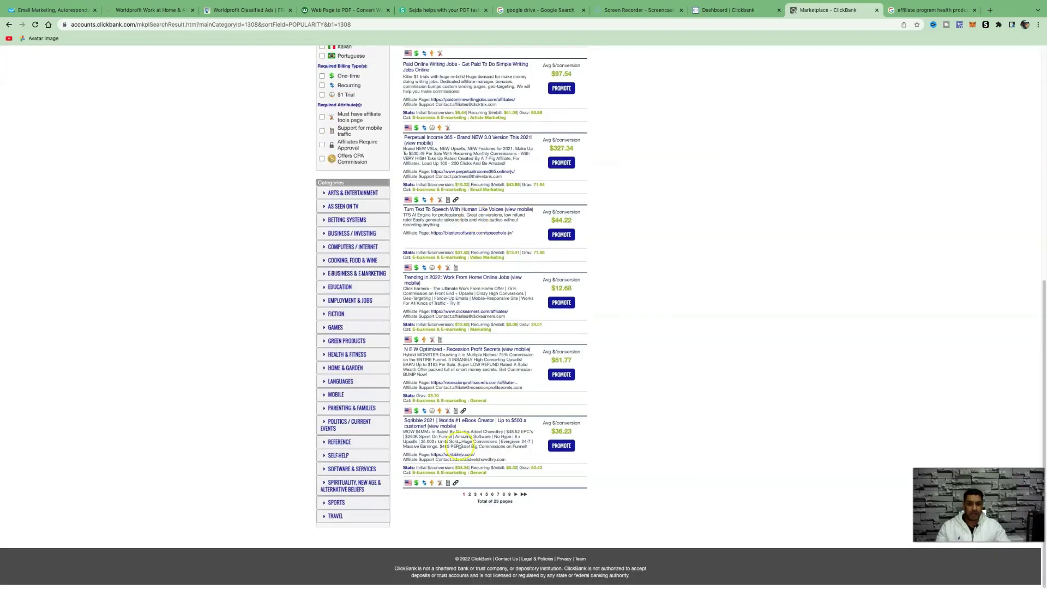
left_click(469, 494)
scroll(516, 317, "down", 6)
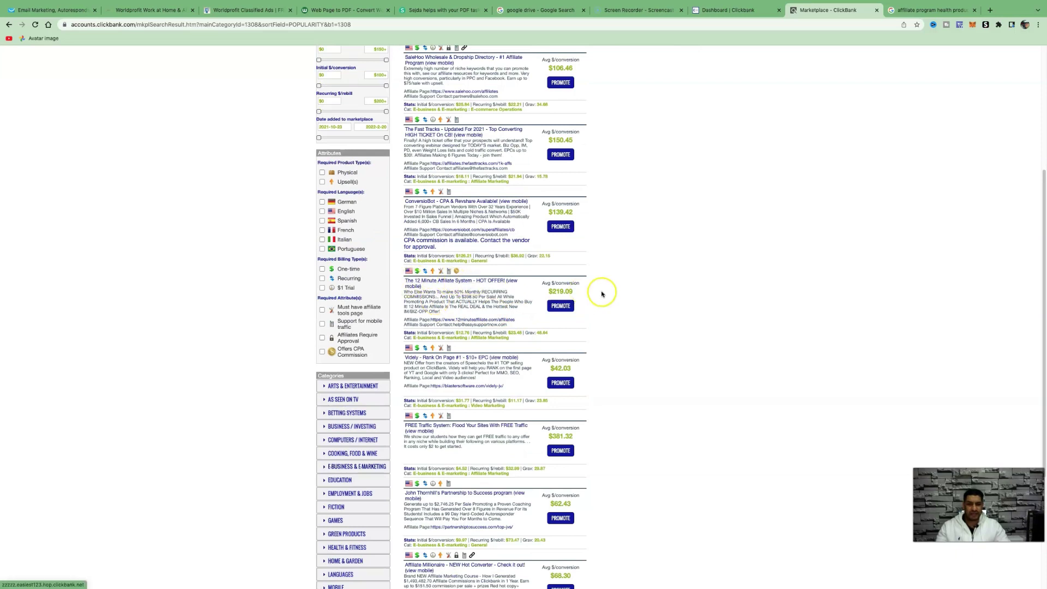
left_click(563, 309)
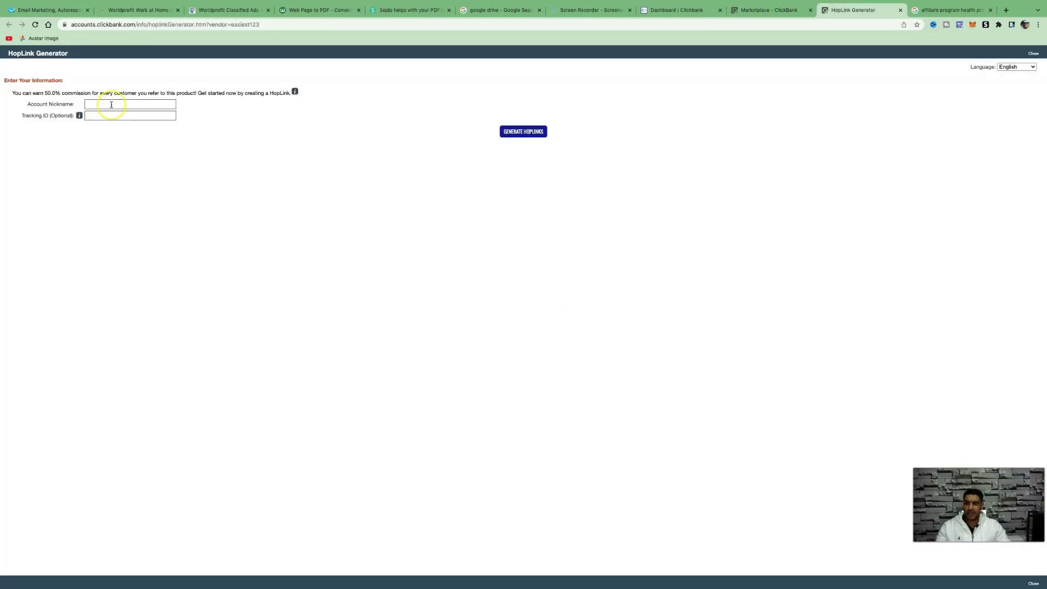
Generate a HopLink with the saved account nickname and no tracking ID, and select the resulting encrypted link.
left_click(111, 104)
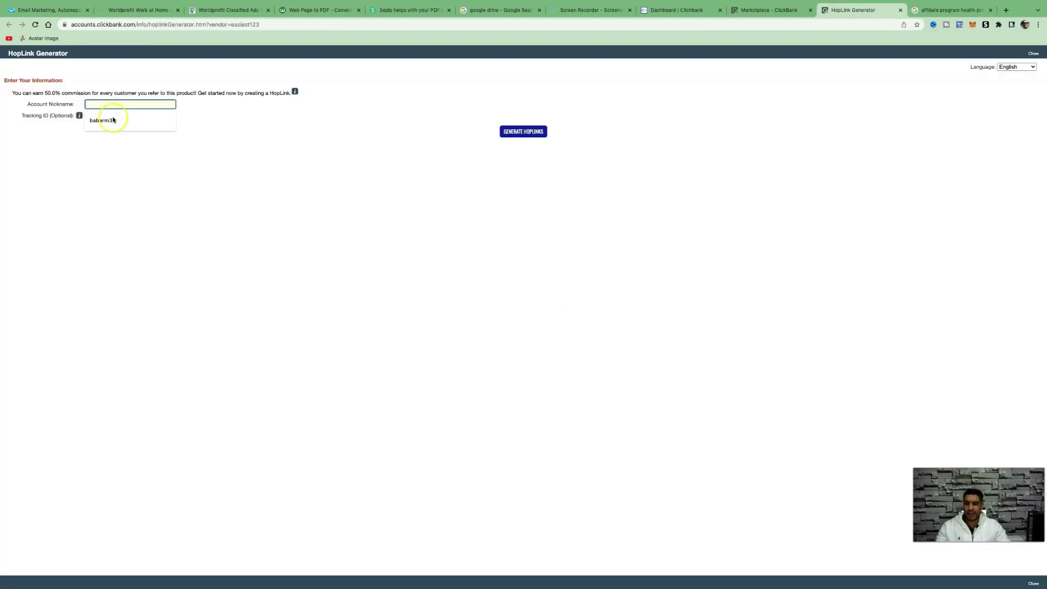
left_click(114, 120)
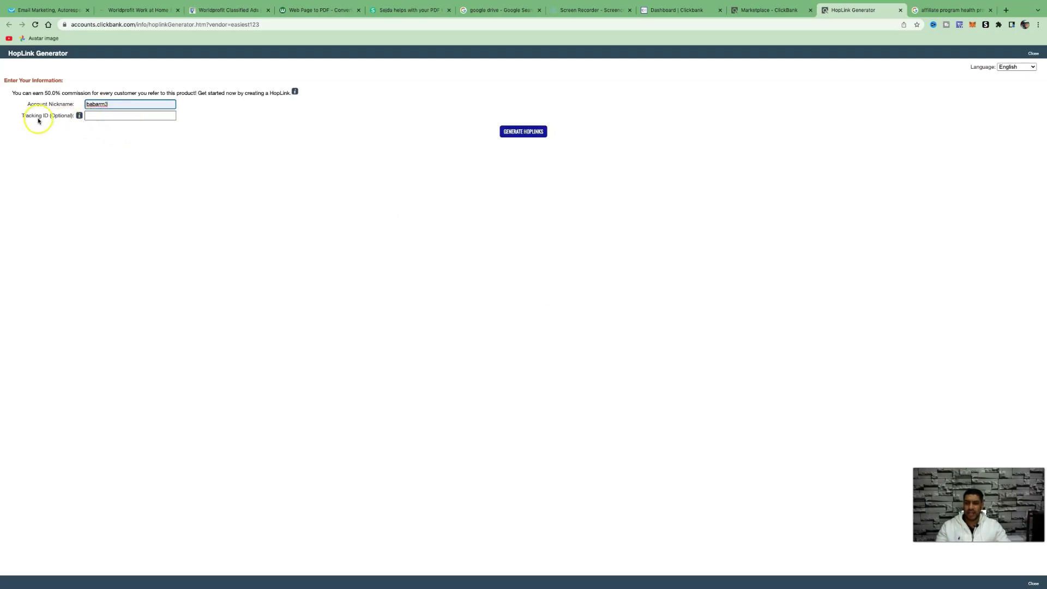
mouse_move(79, 117)
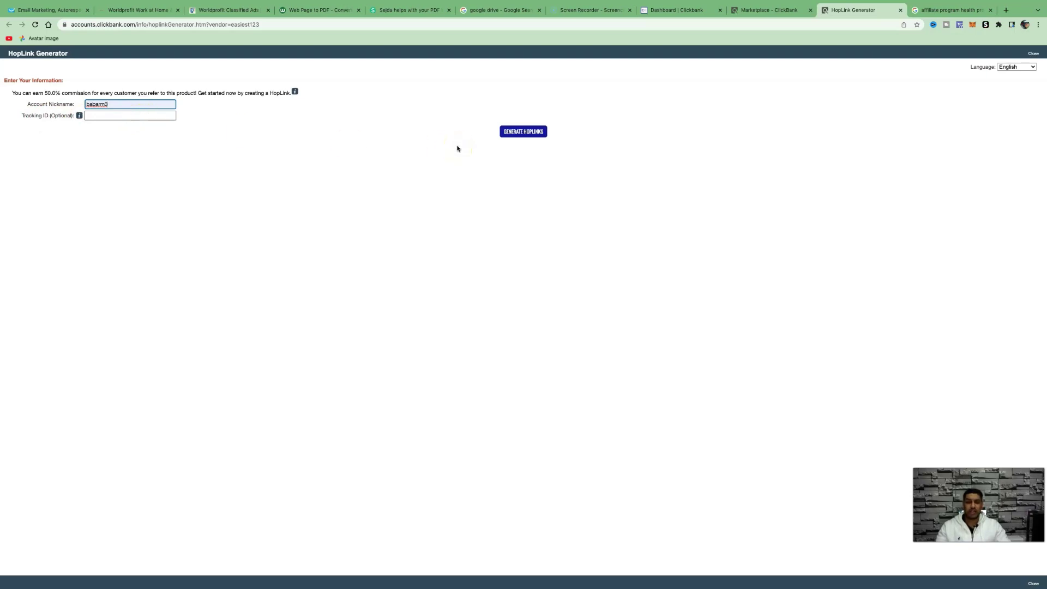
left_click(523, 132)
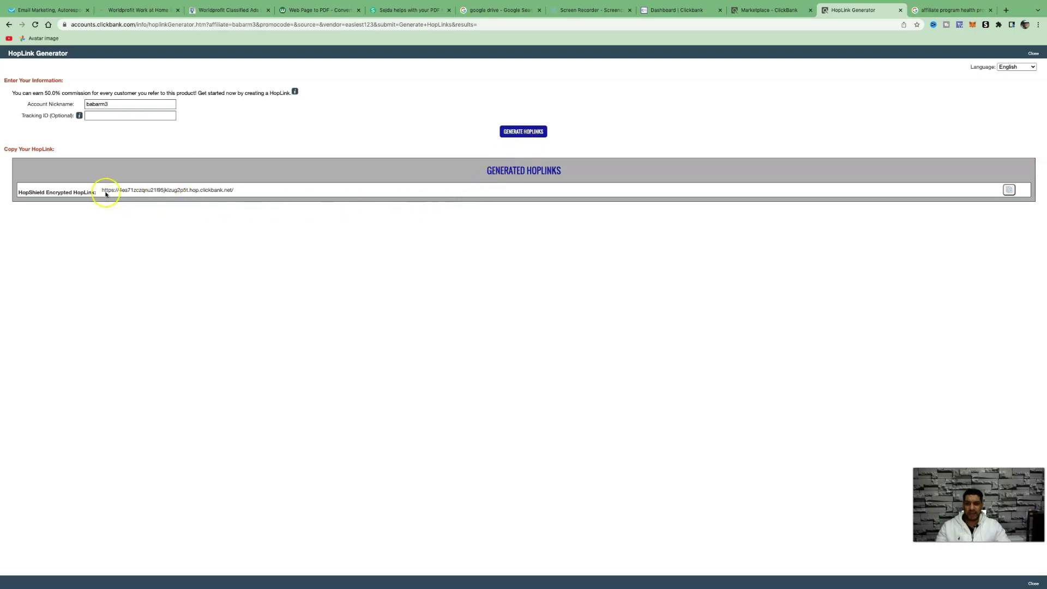
left_click_drag(104, 191, 253, 192)
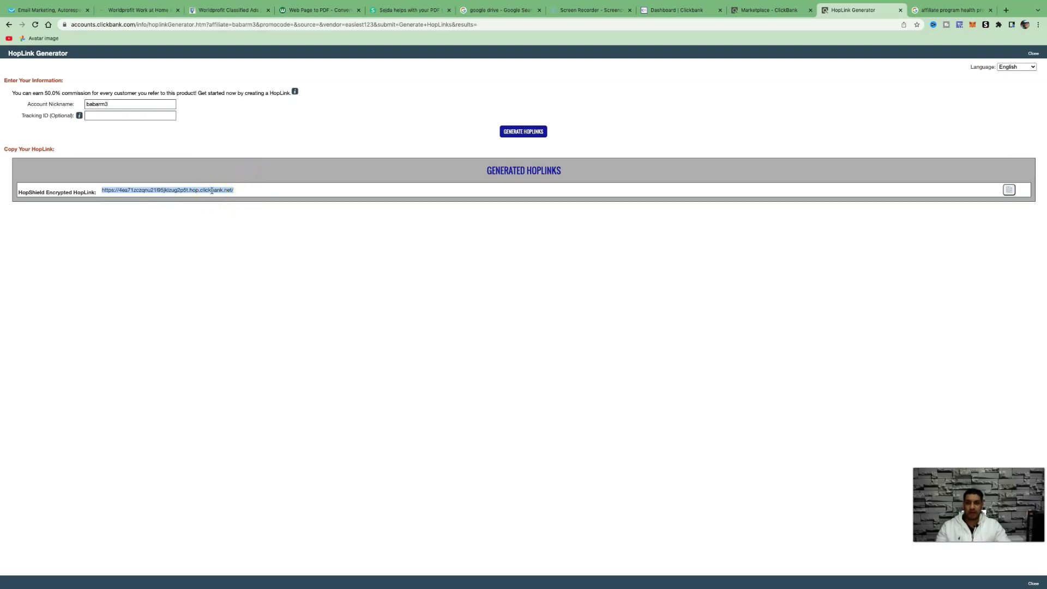
View the sales page of The 12 Minute Affiliate System from its marketplace listing, and return to the marketplace.
left_click(748, 12)
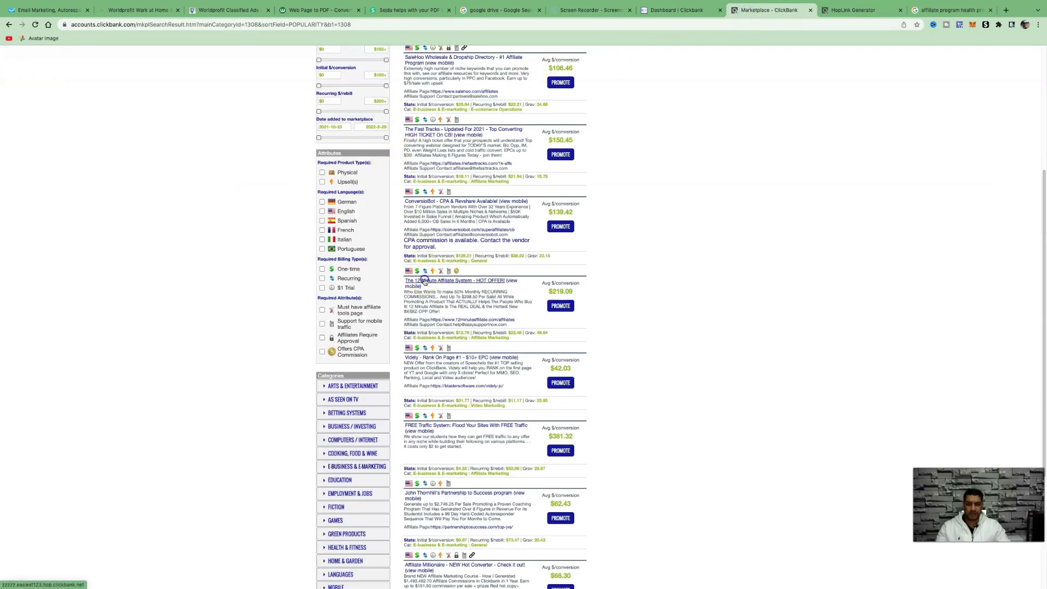
left_click(424, 280)
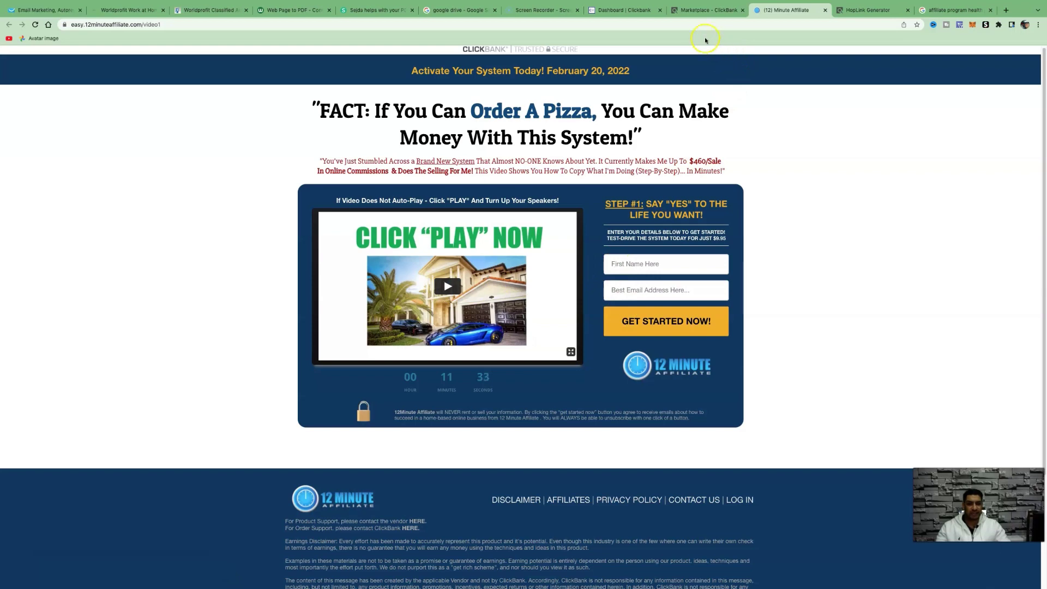
left_click(703, 11)
Open the vendor's affiliate page linked in The 12 Minute Affiliate System listing.
scroll(644, 218, "down", 1)
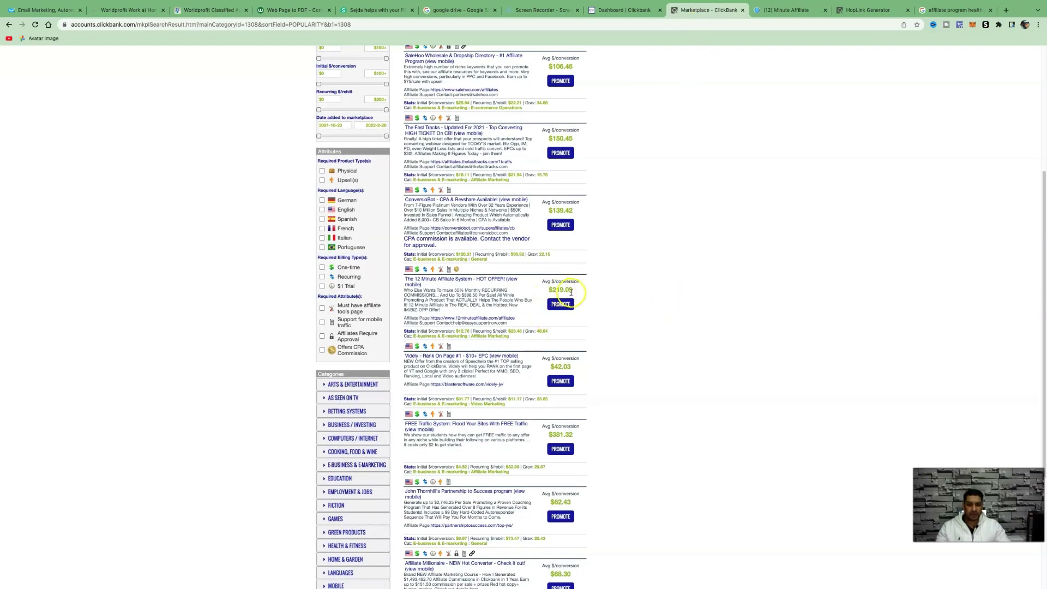
scroll(600, 240, "down", 2)
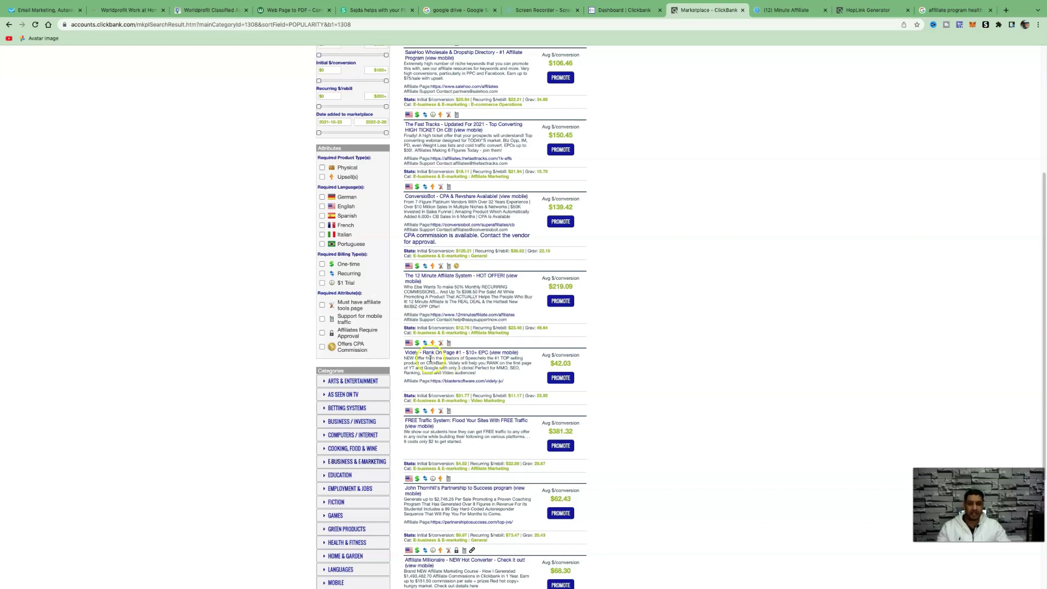
left_click(460, 316)
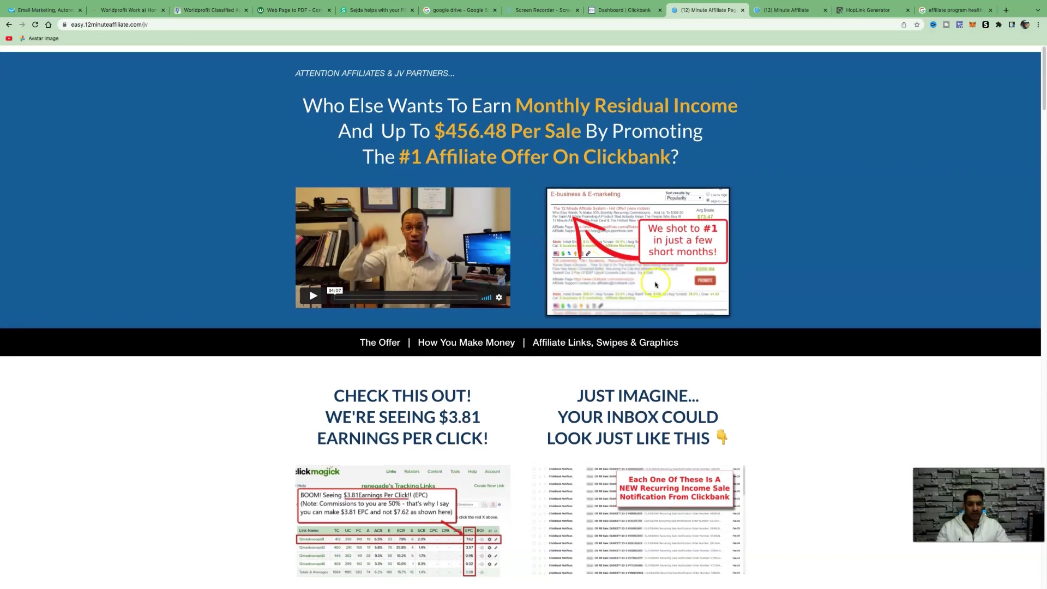
Examine the affiliate page's earnings claims, partner sign-up, offer description, reasons to promote, testimonials and commission structure.
scroll(480, 267, "down", 3)
scroll(382, 283, "up", 3)
left_click(284, 296)
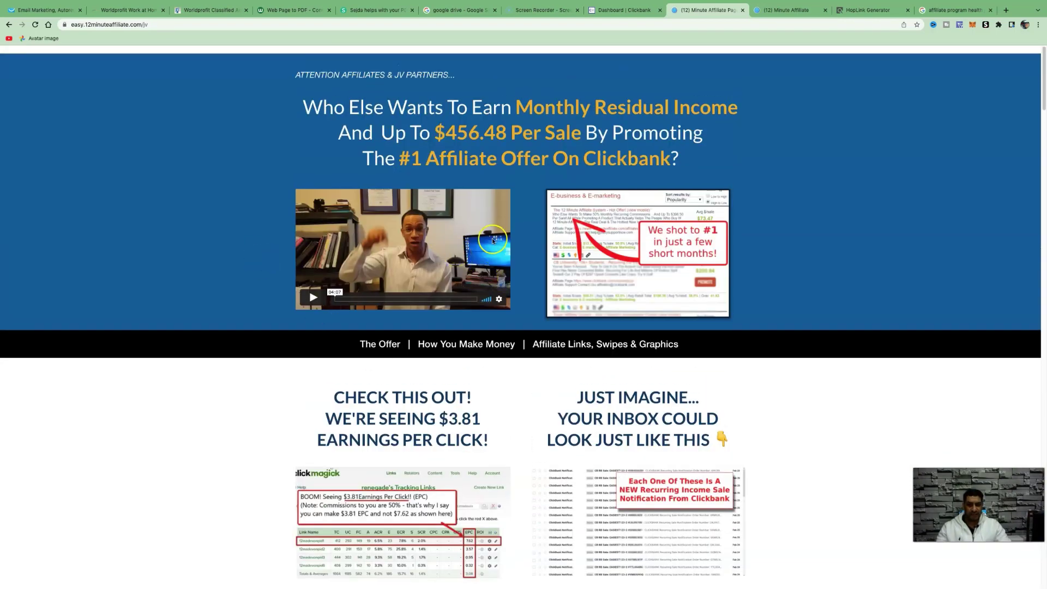
scroll(492, 239, "down", 3)
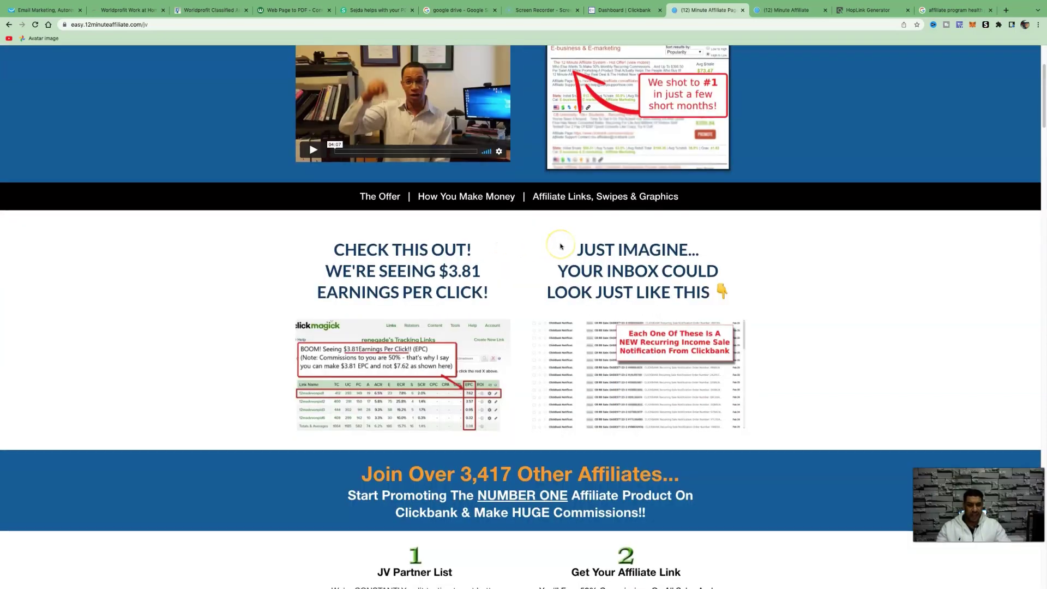
scroll(560, 245, "down", 2)
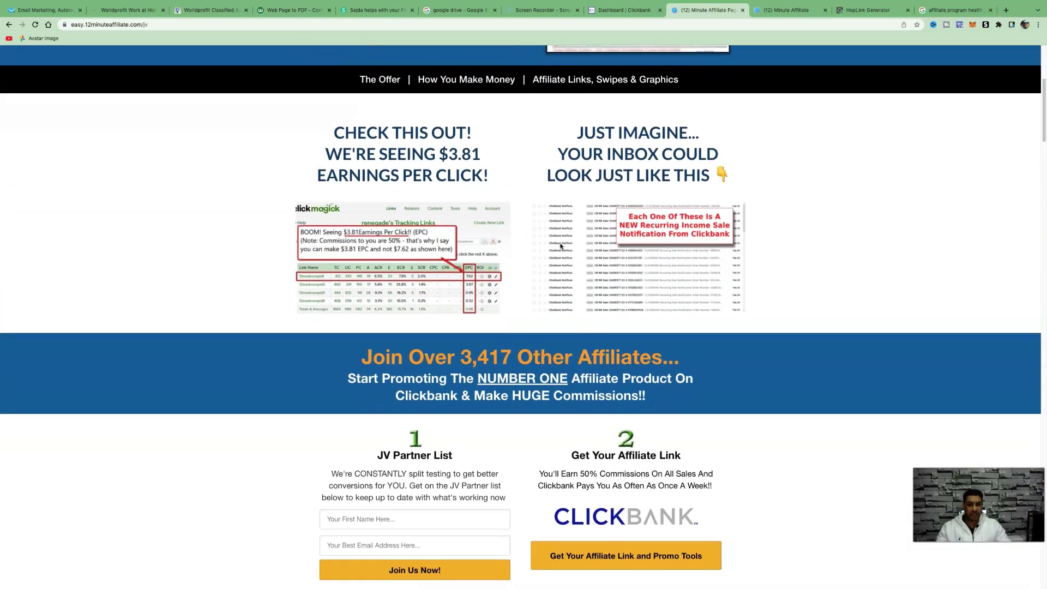
scroll(560, 246, "down", 5)
scroll(561, 246, "down", 4)
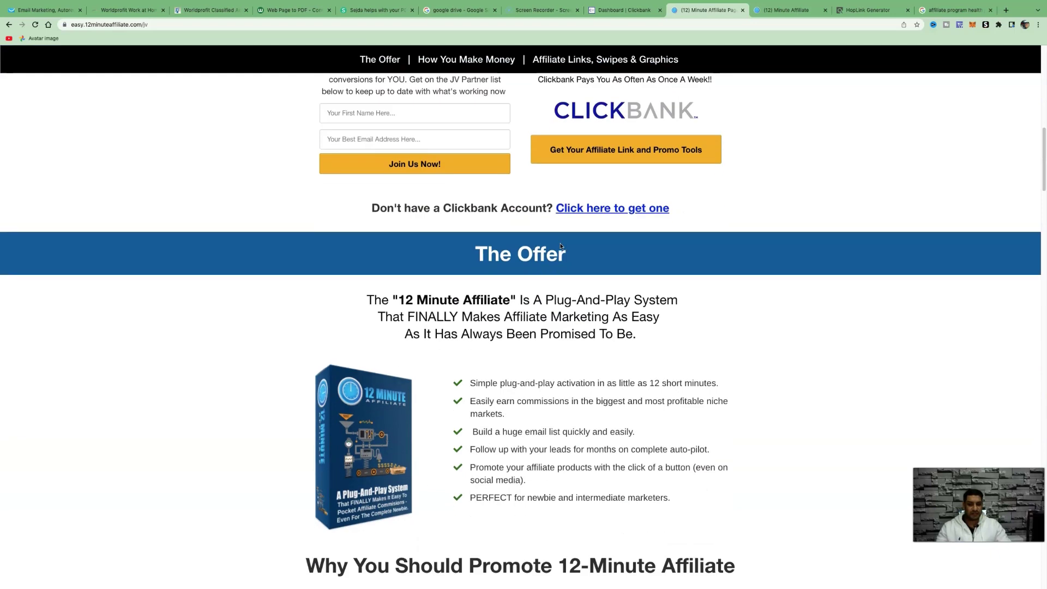
scroll(560, 246, "down", 1)
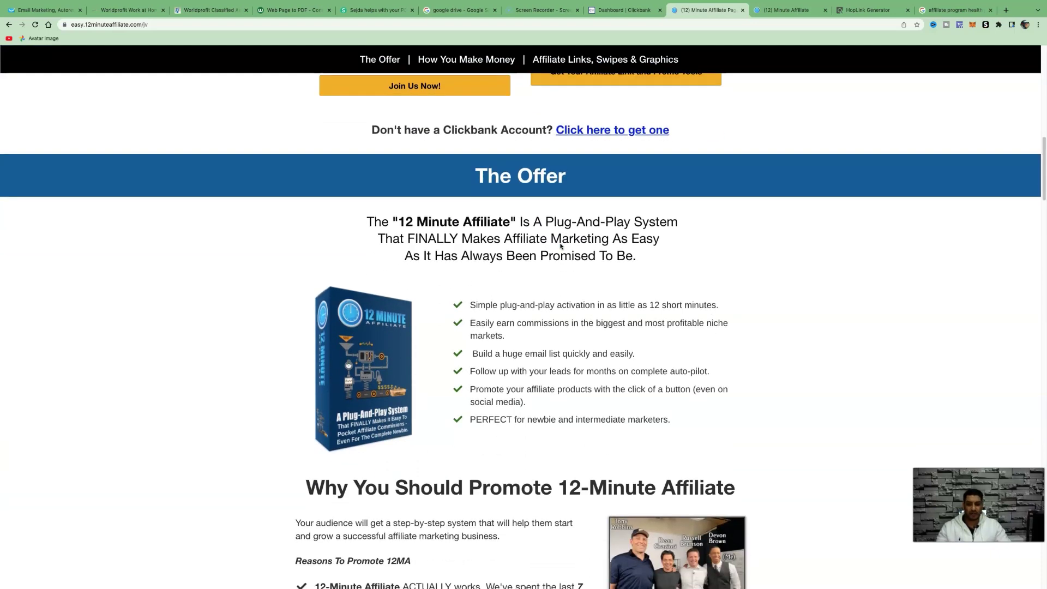
scroll(561, 247, "down", 6)
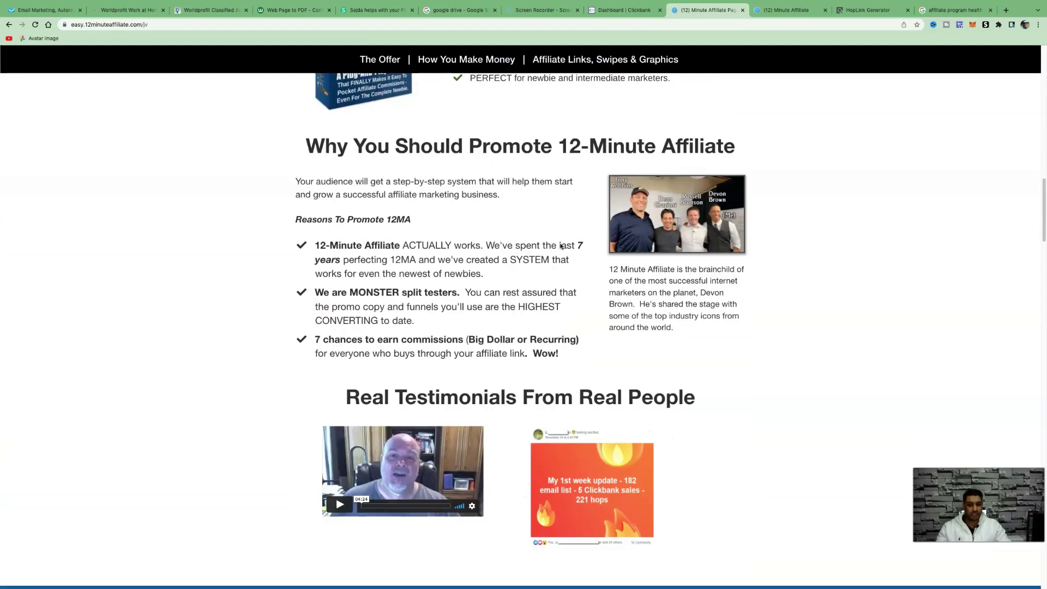
scroll(560, 246, "down", 8)
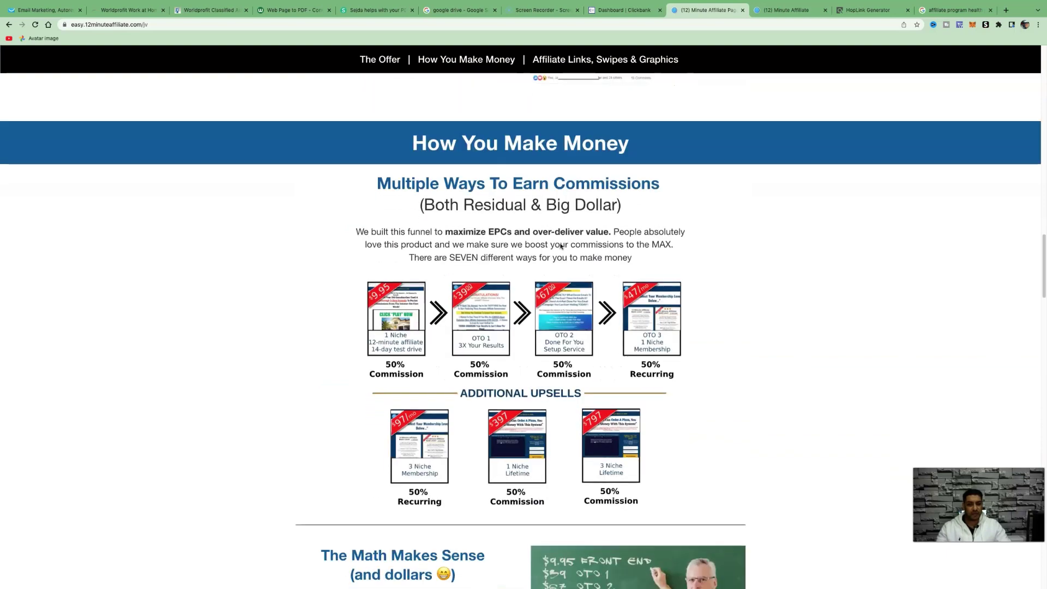
Review the commission math, the affiliate link generator and the affiliate links and swipes offered for each sales funnel.
scroll(560, 247, "down", 5)
scroll(560, 246, "down", 6)
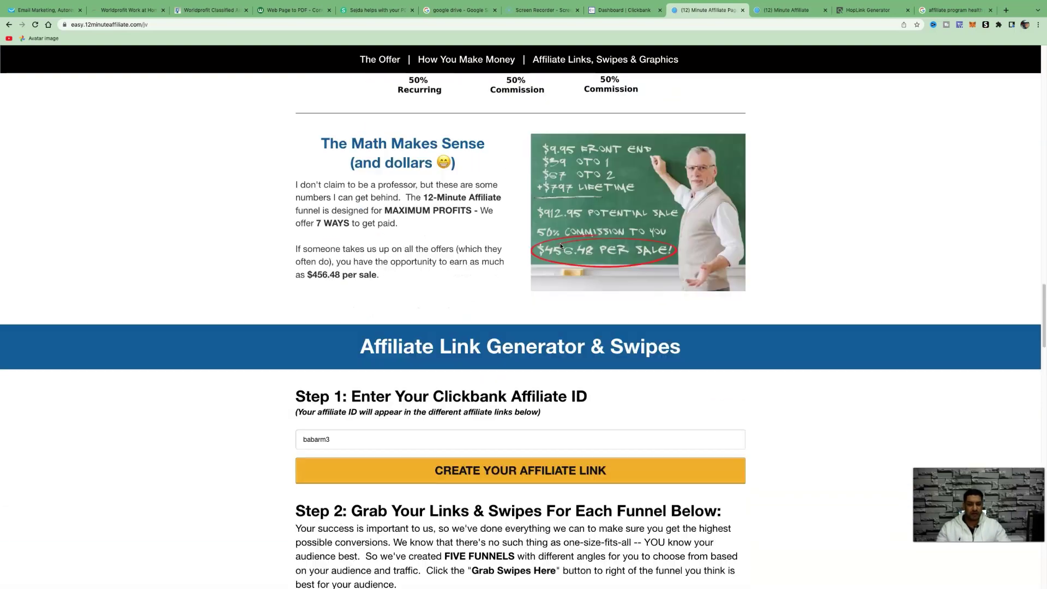
scroll(560, 246, "down", 1)
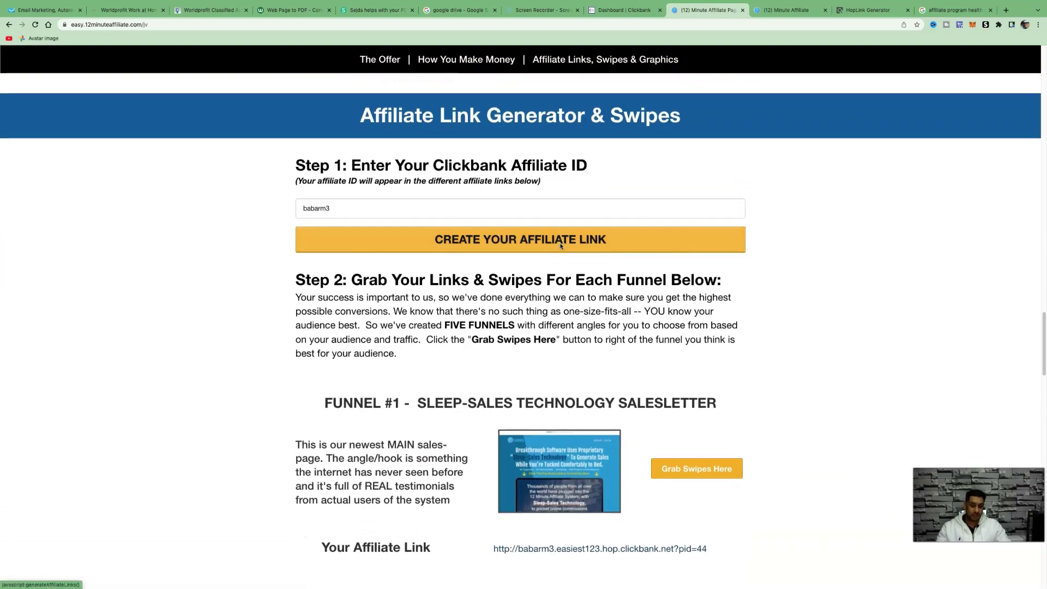
scroll(561, 246, "down", 4)
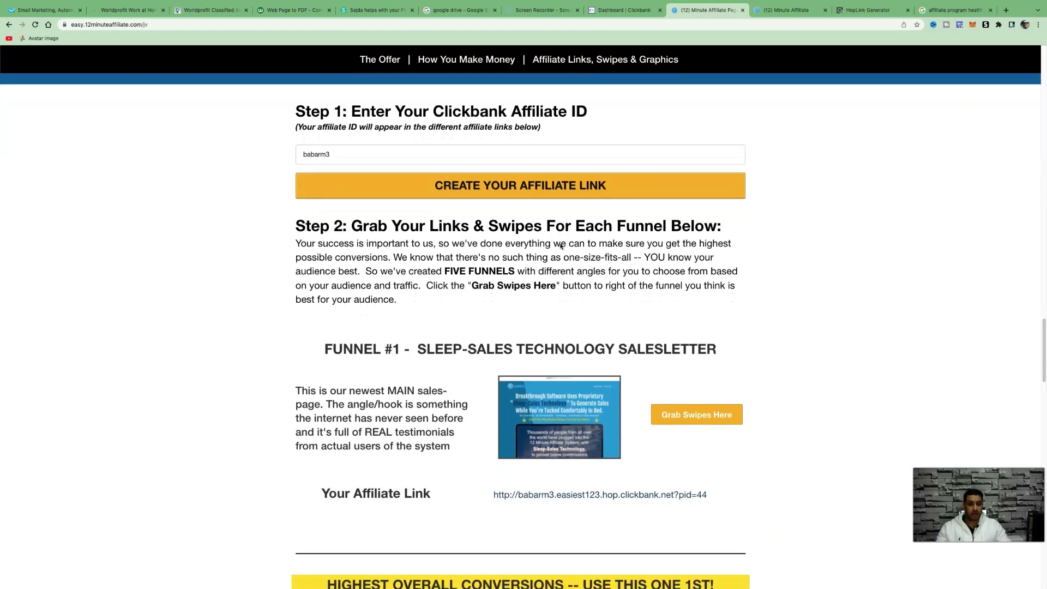
scroll(561, 246, "down", 9)
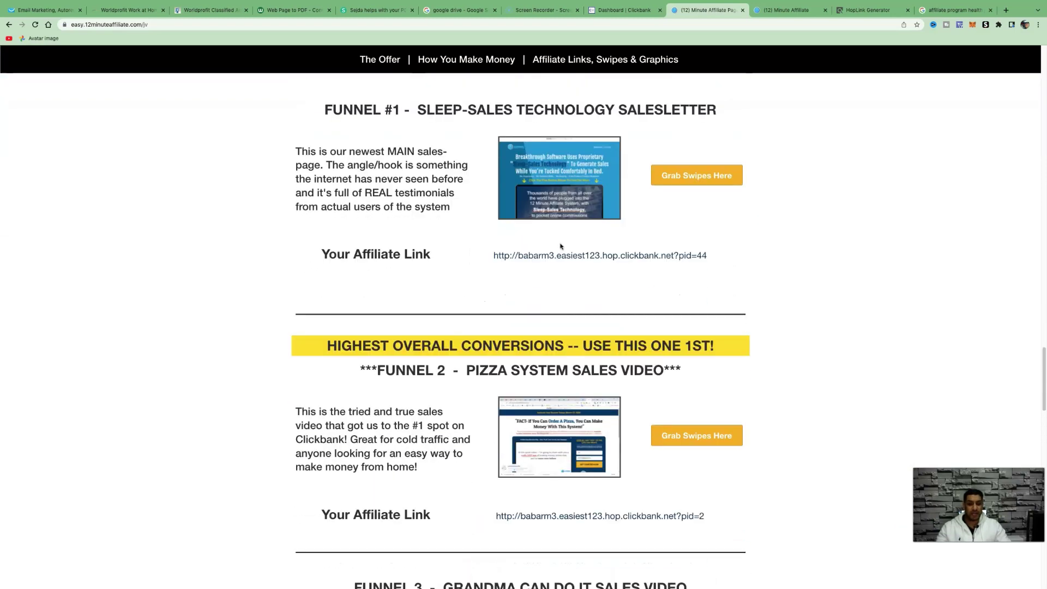
scroll(560, 245, "down", 5)
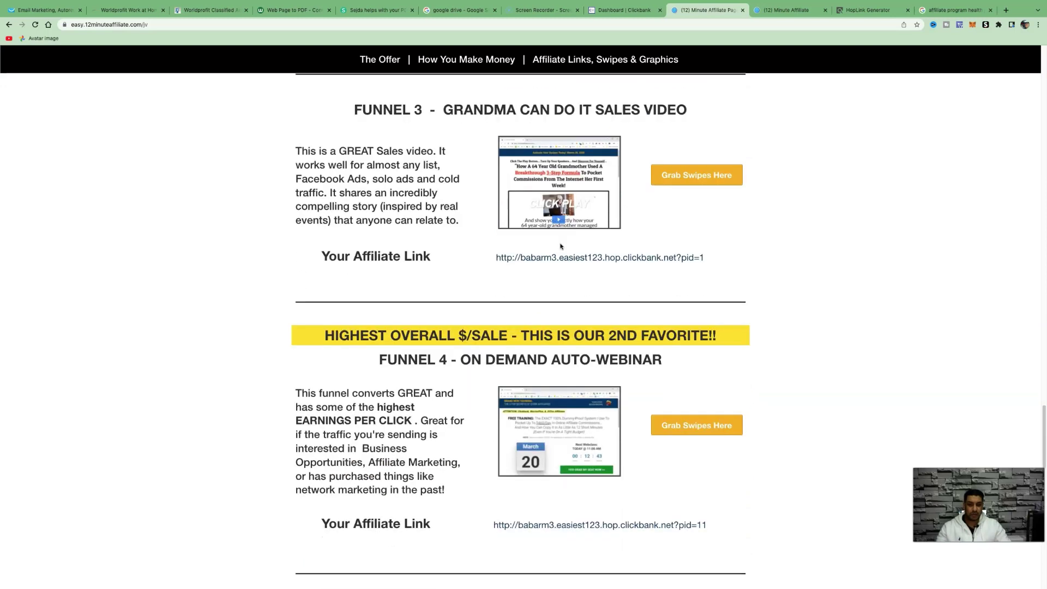
scroll(560, 246, "down", 1)
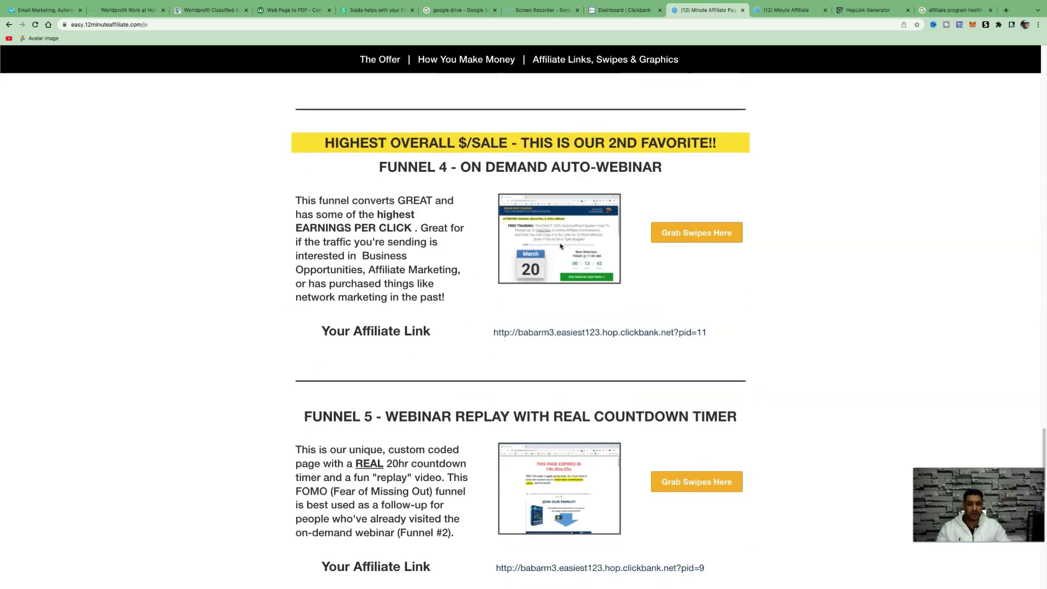
Examine the descriptions, affiliate links and swipes for Funnels 4 to 7 on the 12 Minute Affiliate page.
scroll(551, 281, "down", 2)
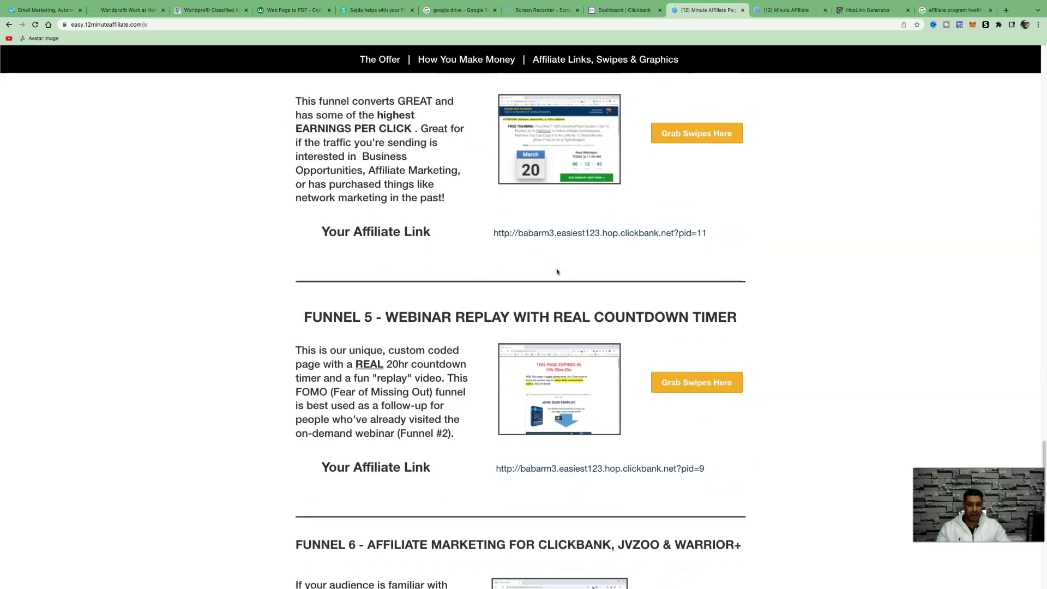
scroll(556, 271, "down", 1)
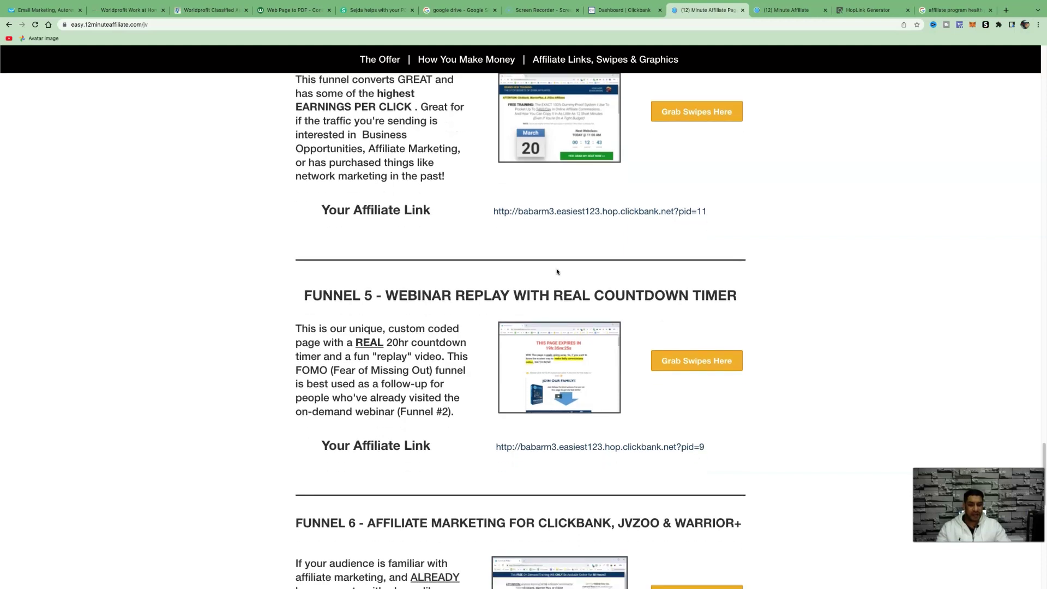
scroll(557, 271, "down", 1)
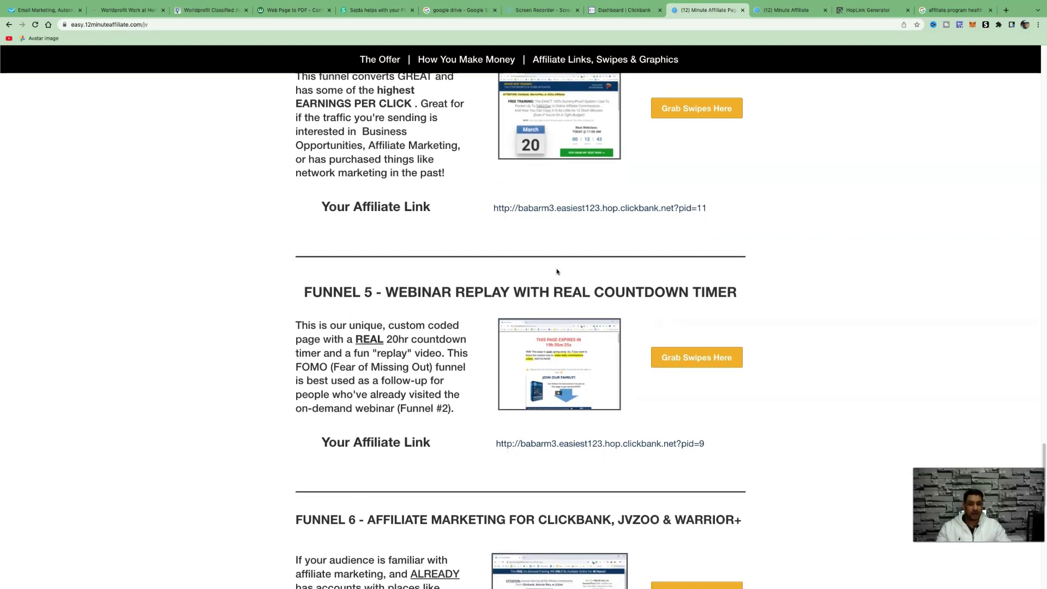
scroll(557, 271, "down", 5)
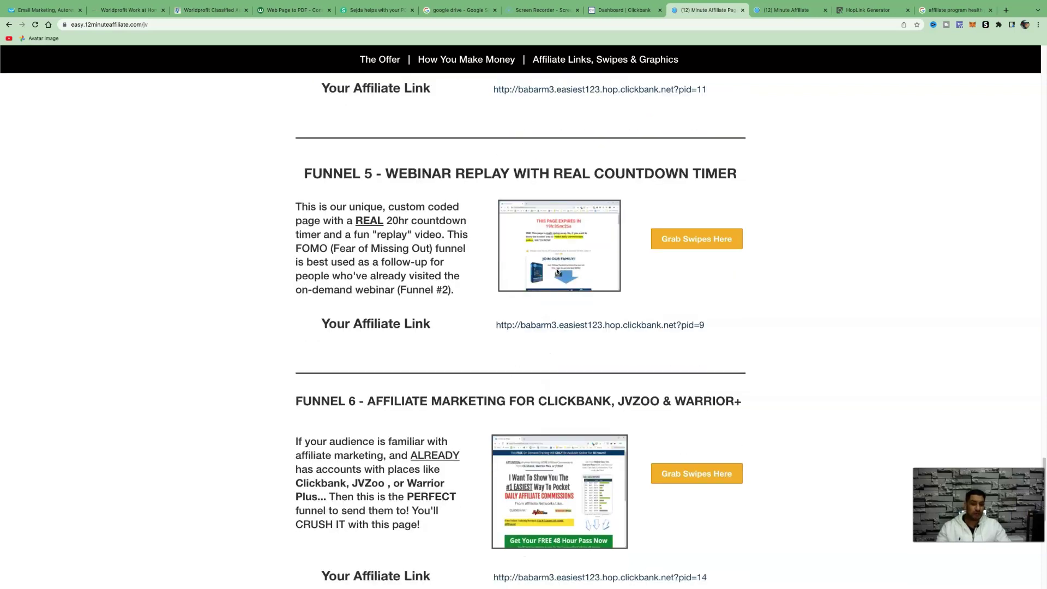
scroll(621, 261, "down", 1)
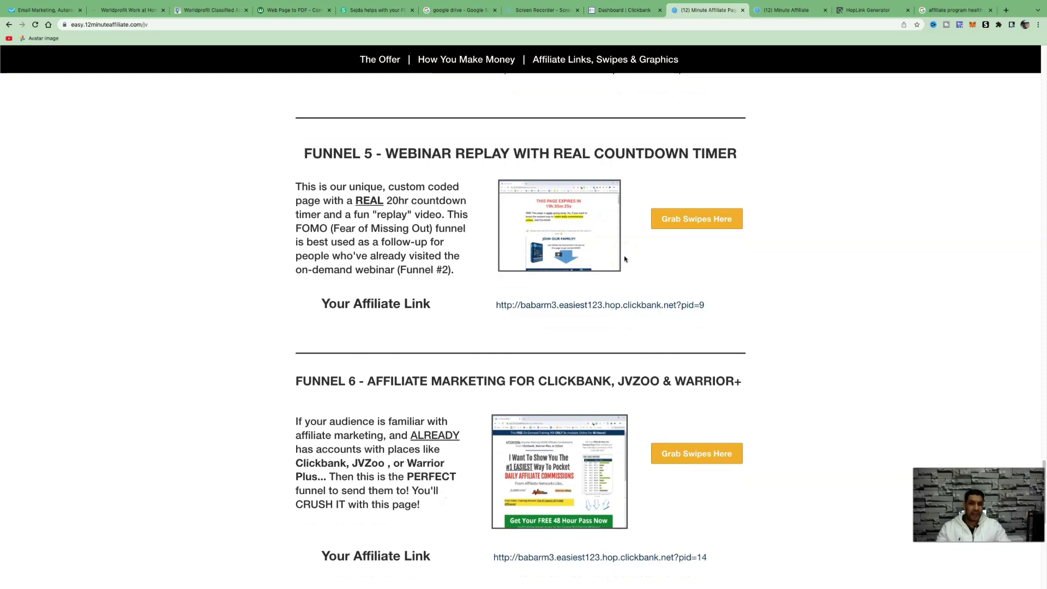
scroll(625, 259, "down", 1)
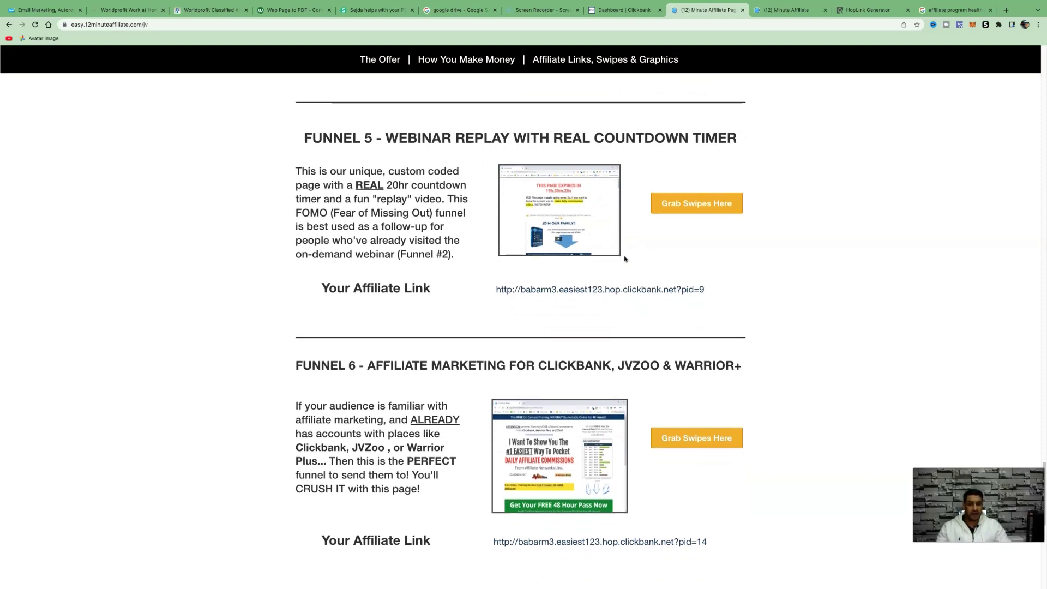
scroll(625, 259, "down", 1)
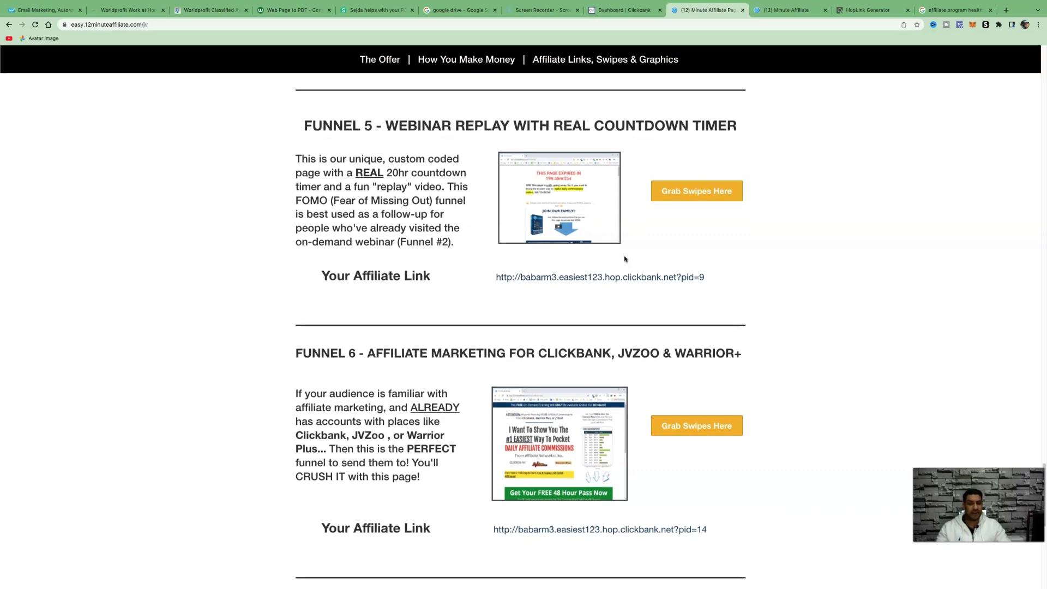
scroll(625, 259, "down", 8)
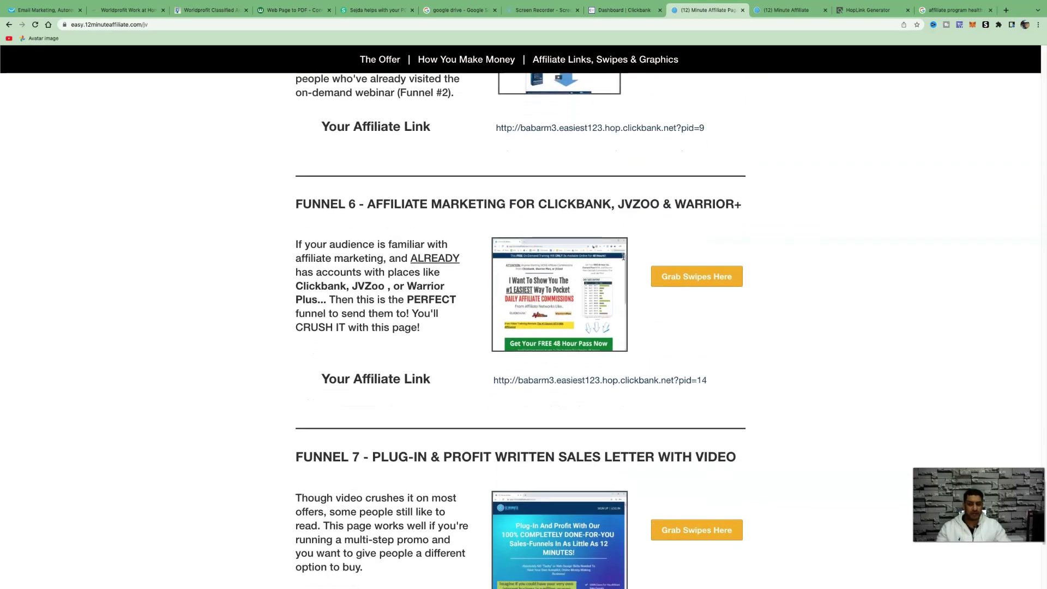
scroll(623, 257, "down", 1)
scroll(623, 256, "down", 12)
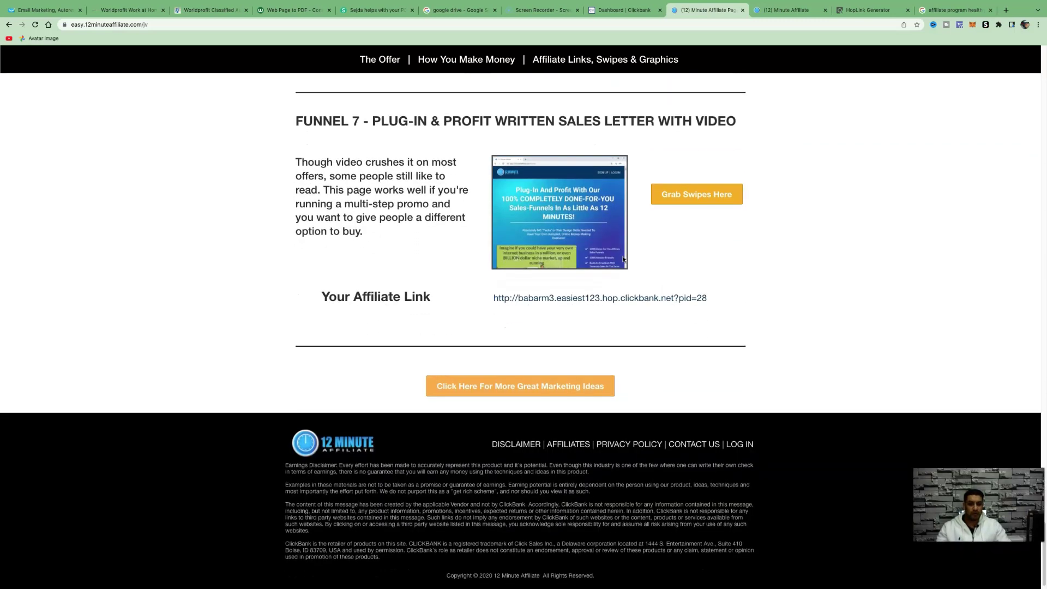
scroll(623, 259, "up", 1)
scroll(623, 259, "up", 10)
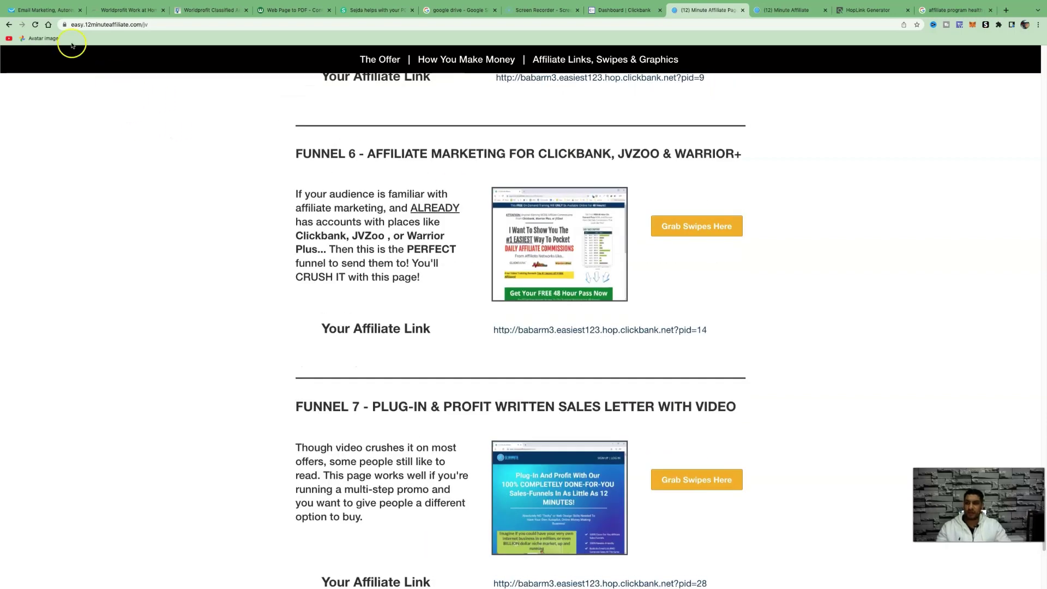
scroll(51, 56, "up", 2)
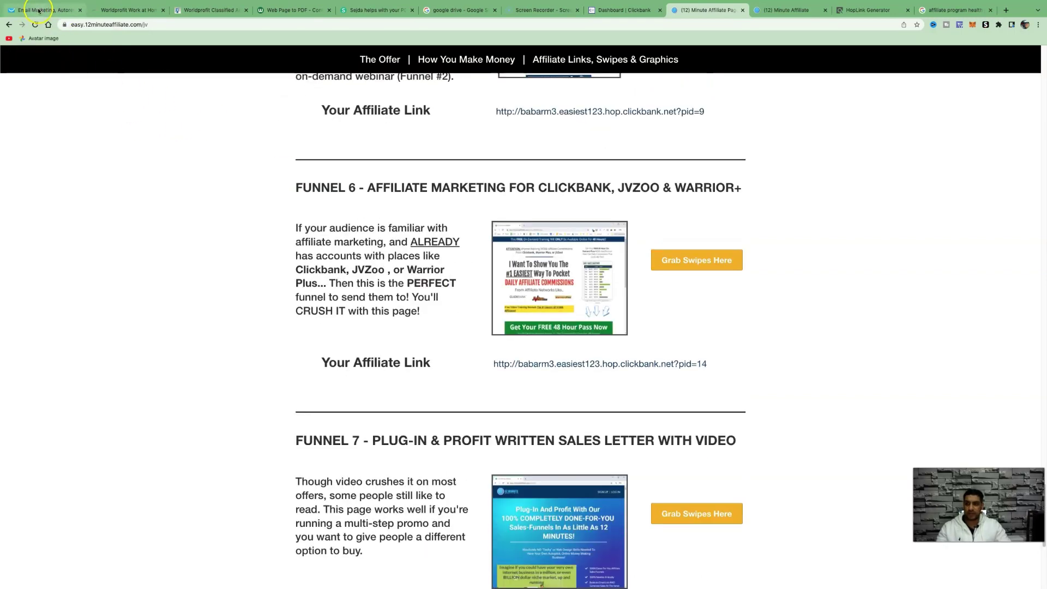
Review the affiliate page again from the funnels back through the link generator, commission structure, testimonials and offer to its headline.
scroll(486, 243, "up", 20)
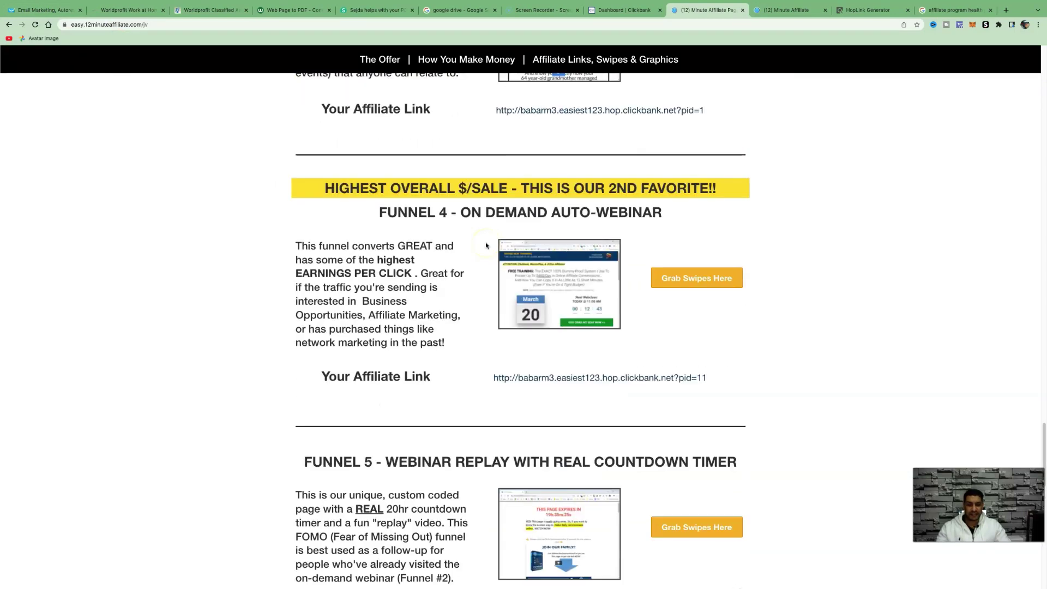
scroll(486, 246, "up", 15)
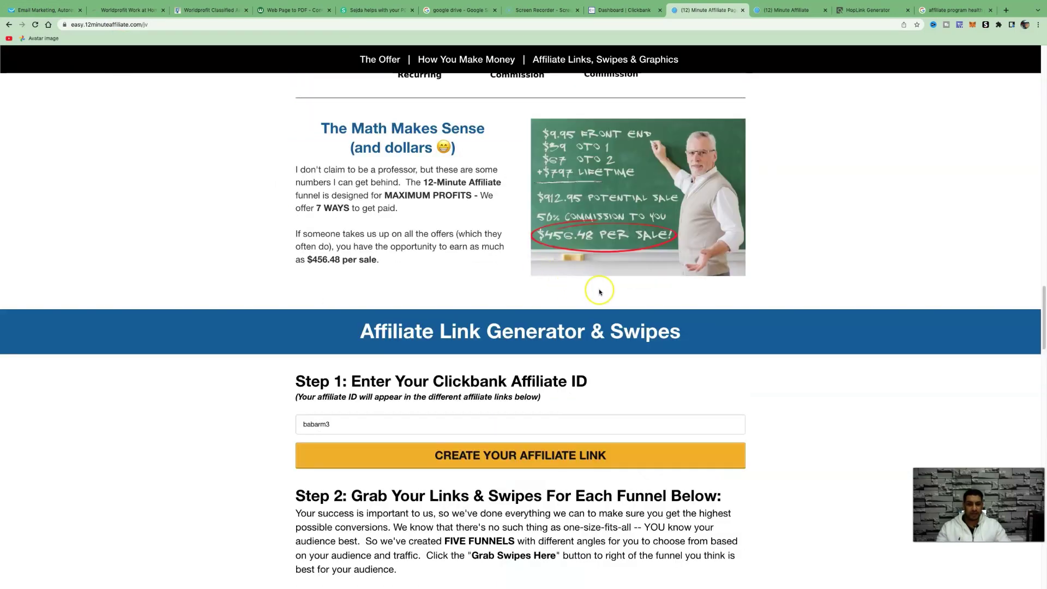
scroll(600, 293, "down", 1)
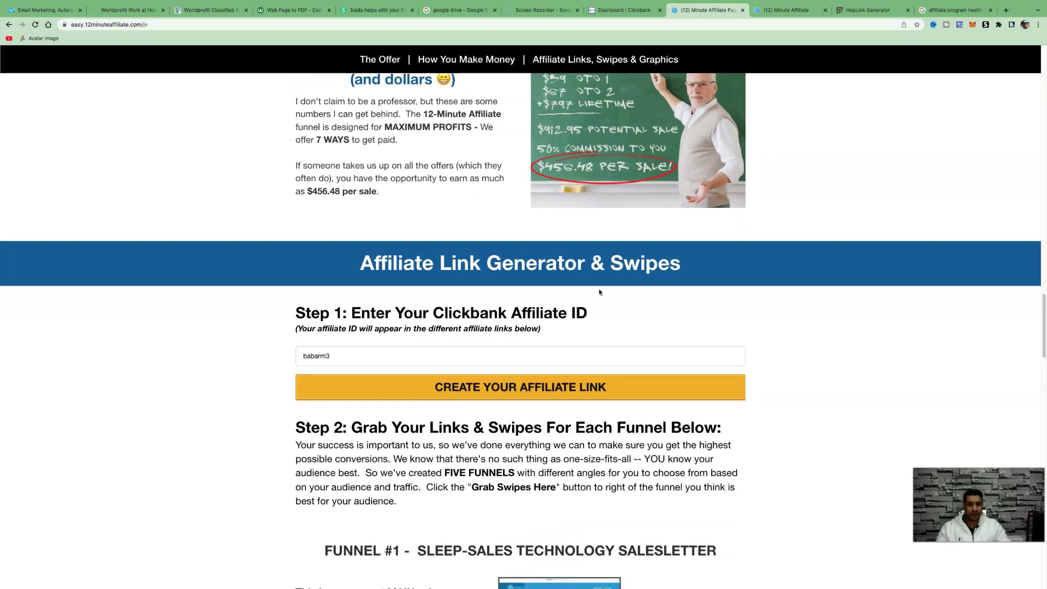
scroll(599, 292, "up", 3)
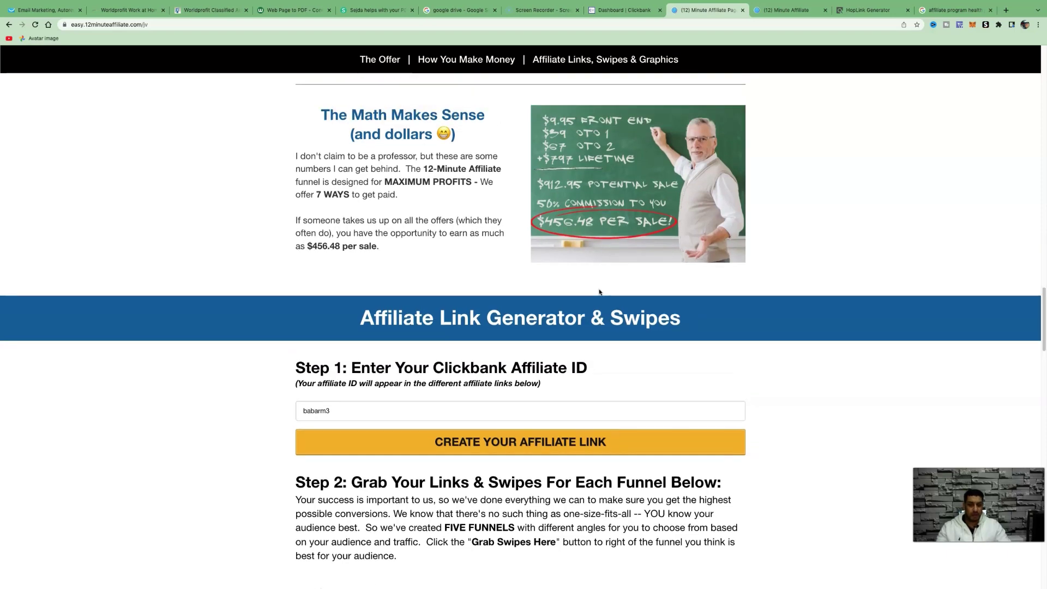
scroll(599, 292, "up", 5)
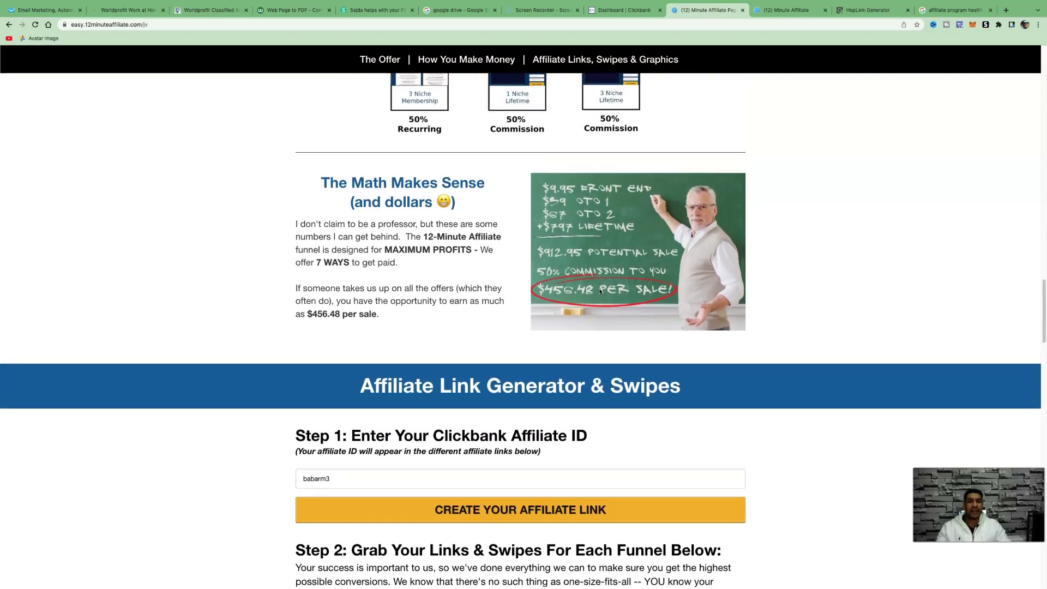
scroll(599, 292, "up", 1)
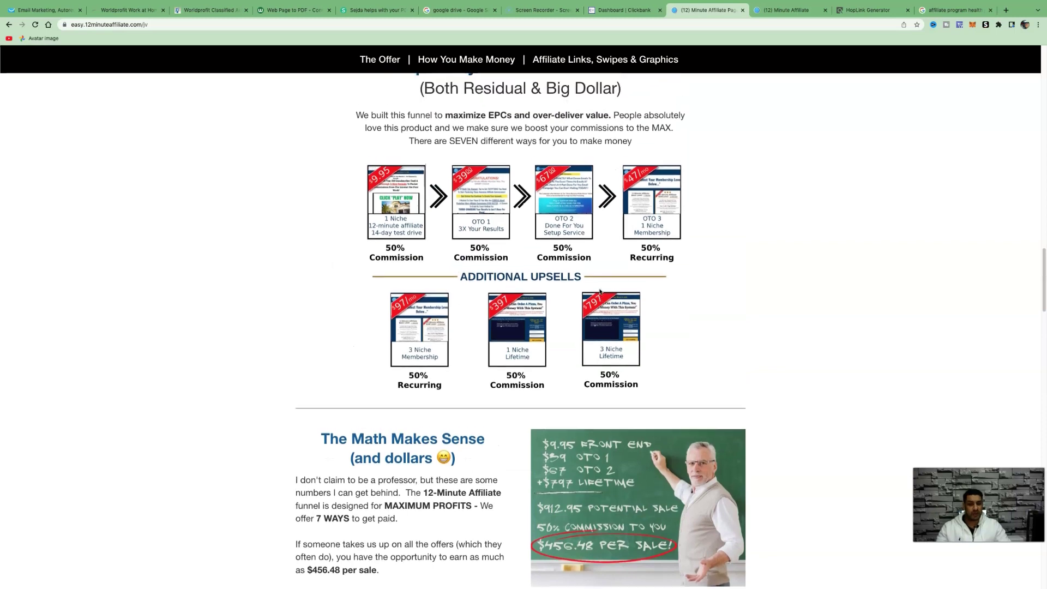
scroll(599, 291, "up", 1)
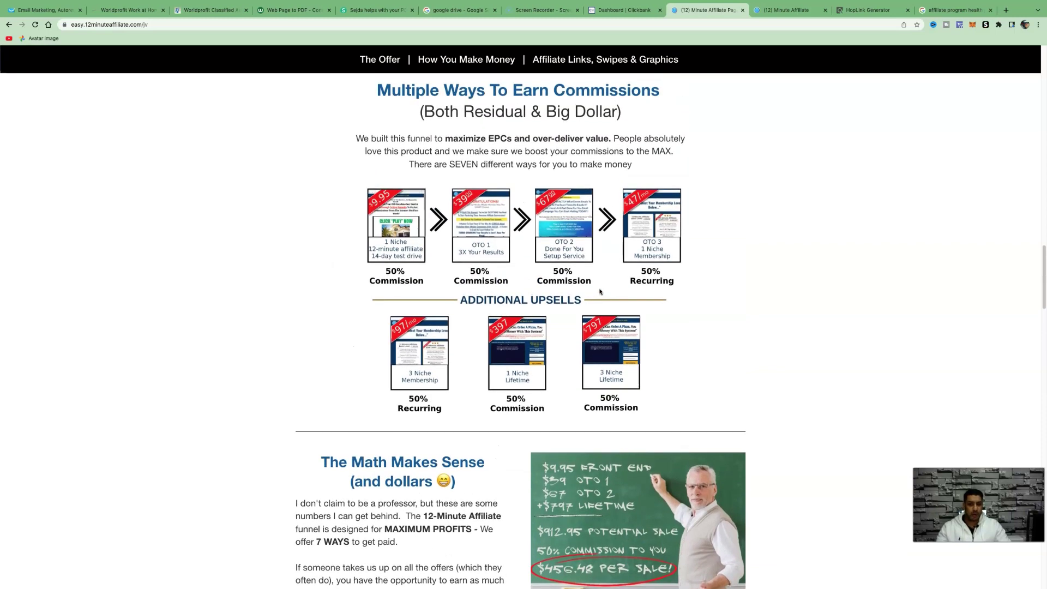
scroll(599, 291, "up", 4)
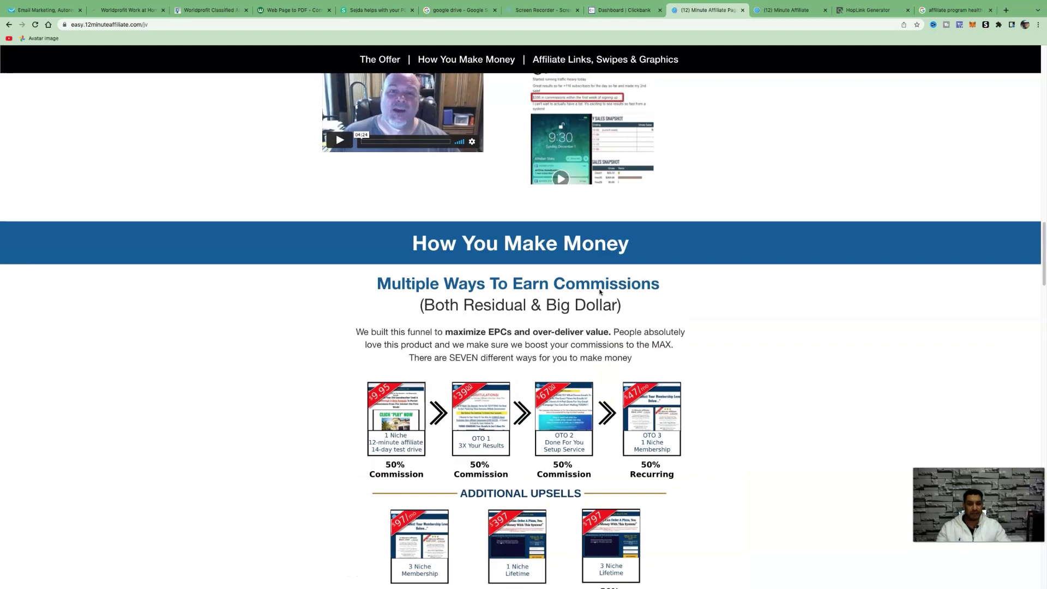
scroll(599, 291, "up", 6)
scroll(599, 292, "up", 2)
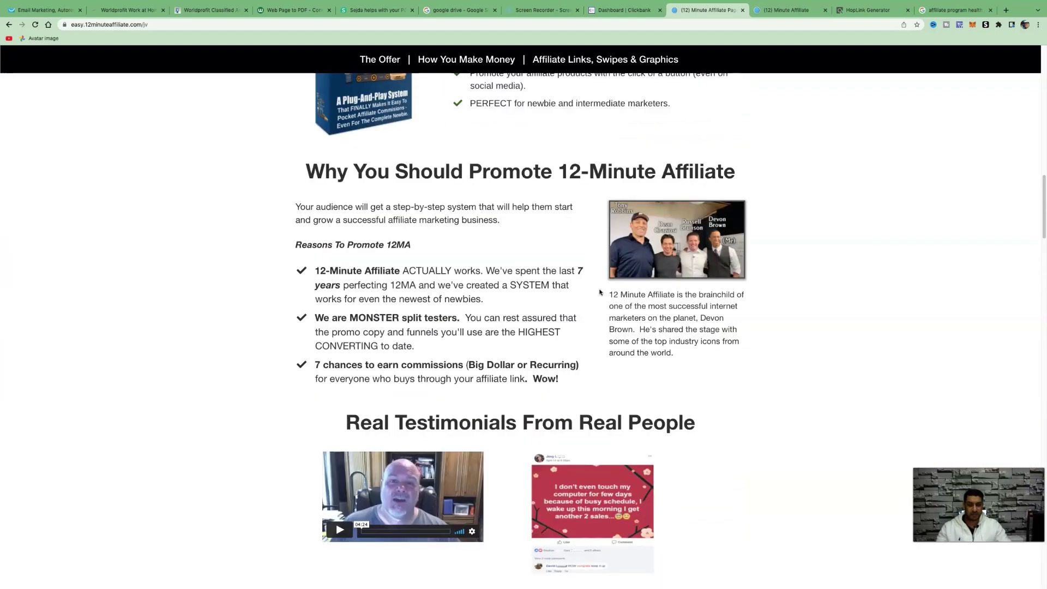
scroll(599, 291, "up", 5)
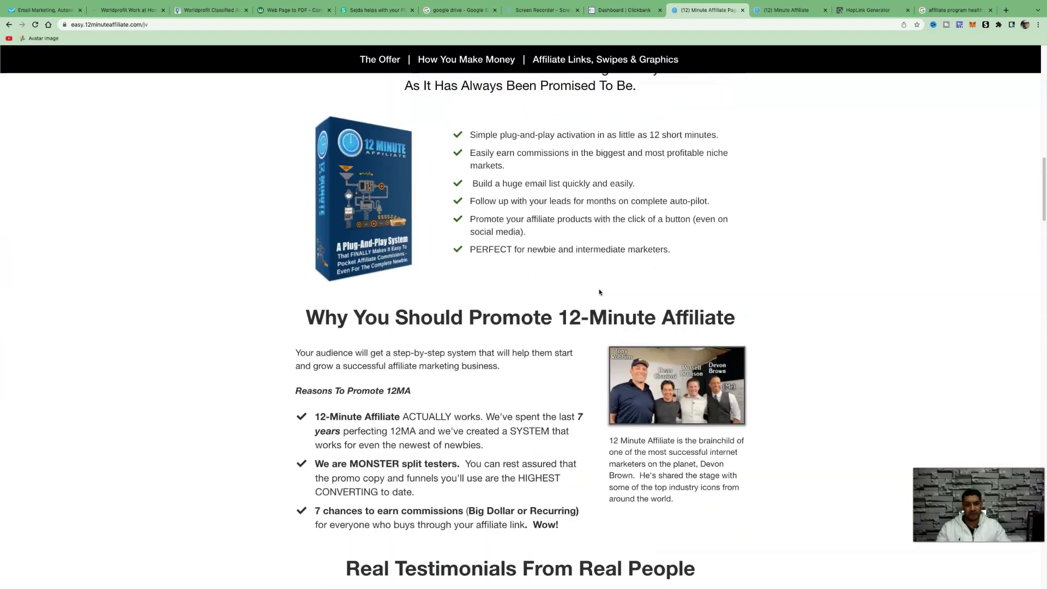
scroll(598, 293, "up", 3)
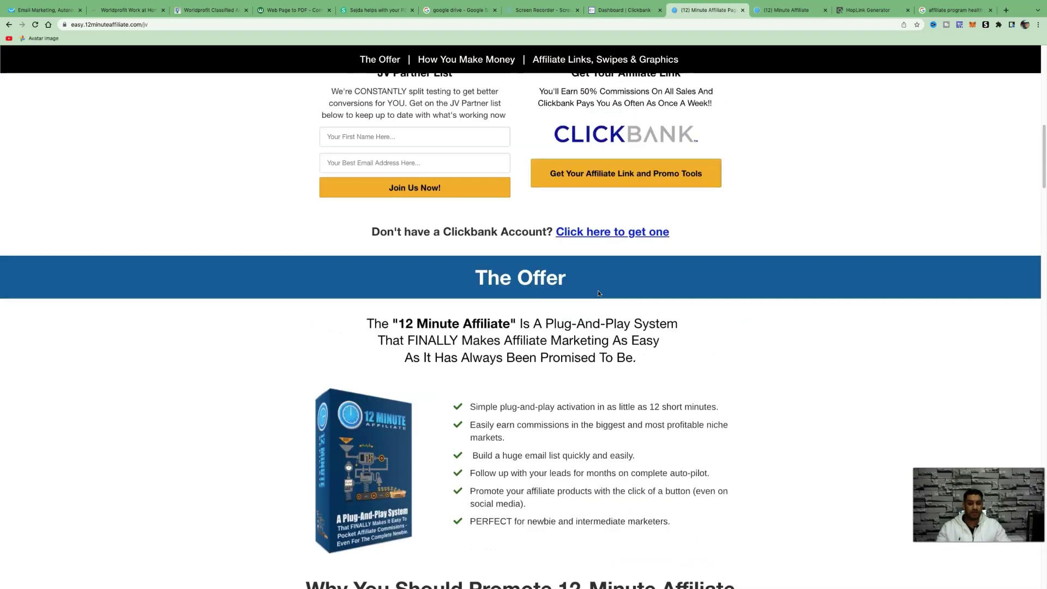
scroll(598, 293, "up", 11)
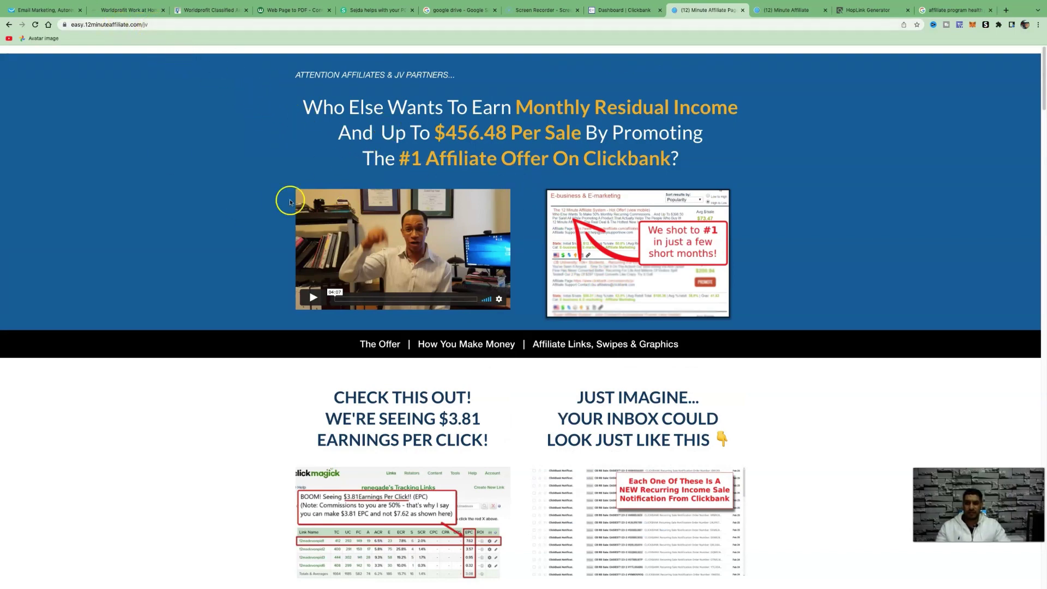
Copy the affiliate page address easy.12minuteaffiliate.com/jv, convert it to a PDF with Webtopdf, and download the file.
left_click_drag(163, 27, 65, 28)
key("super+c")
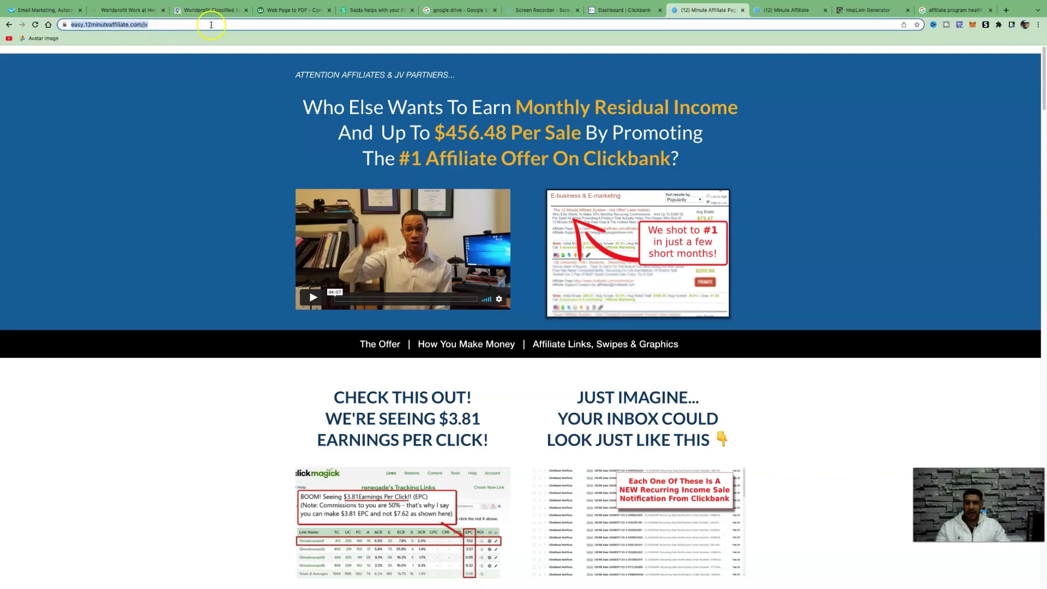
left_click(290, 11)
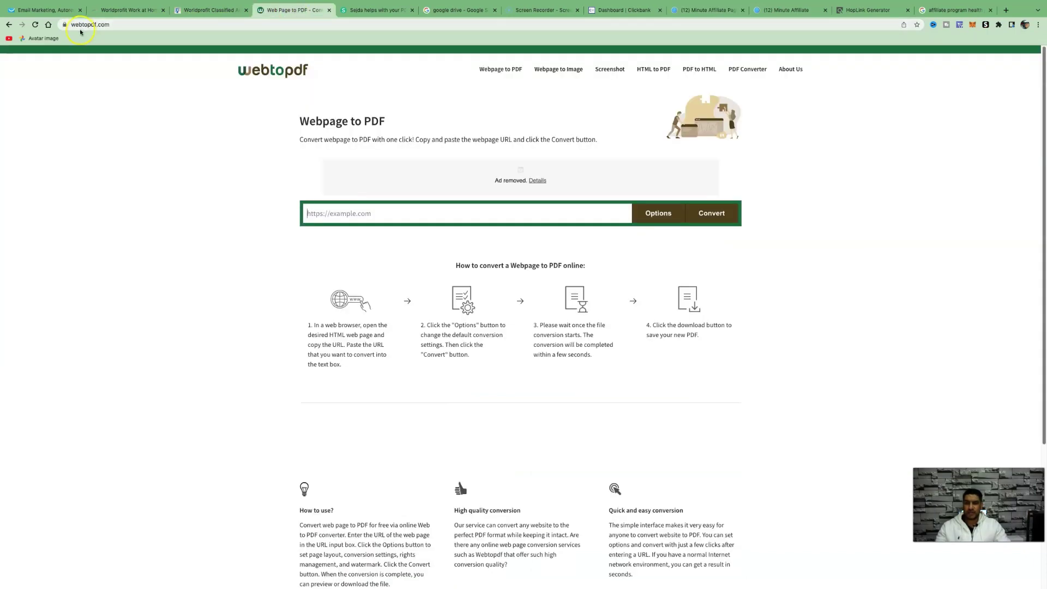
left_click(491, 213)
key("super+v")
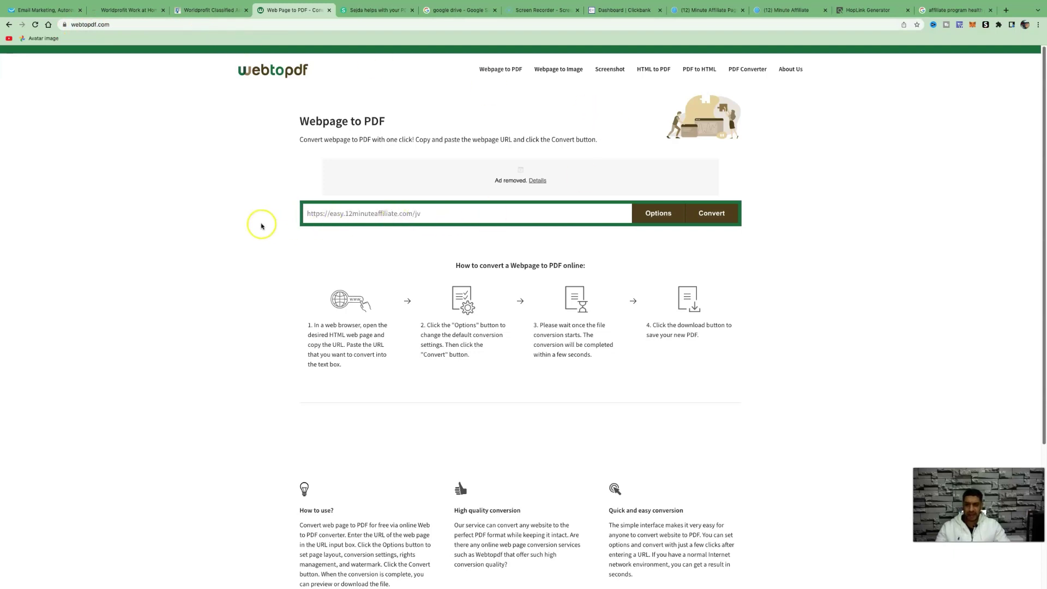
left_click(716, 221)
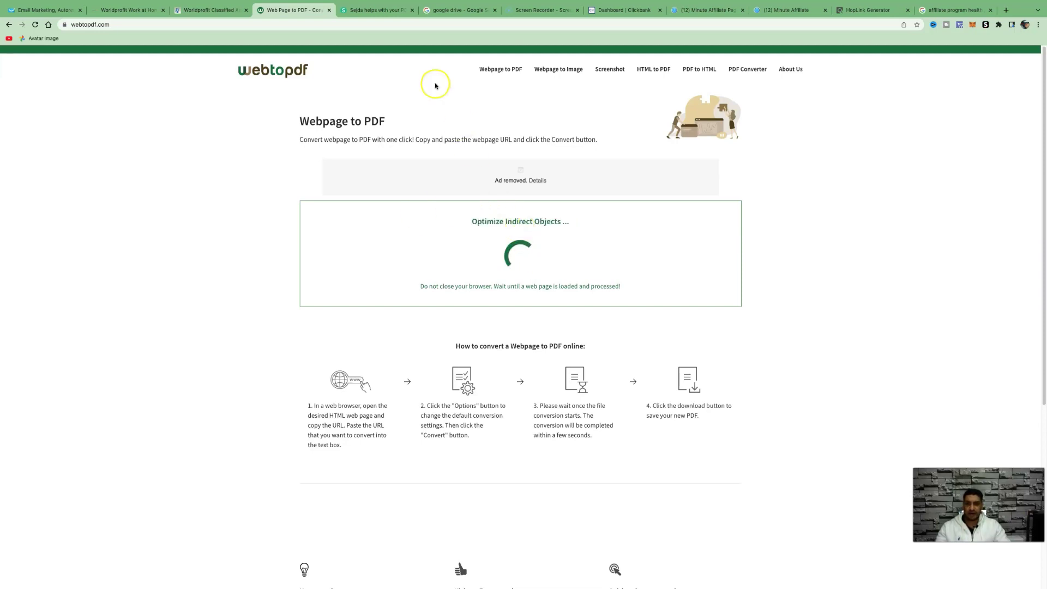
Switch to Sejda and load the downloaded 12 Minute Affiliate PDF into its online PDF editor.
left_click(375, 10)
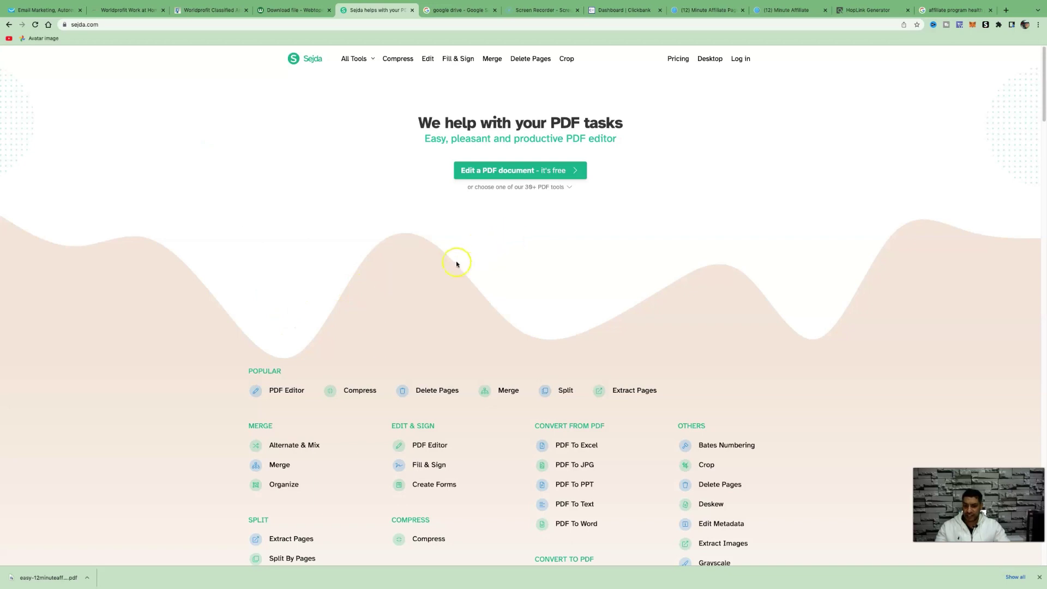
left_click(522, 173)
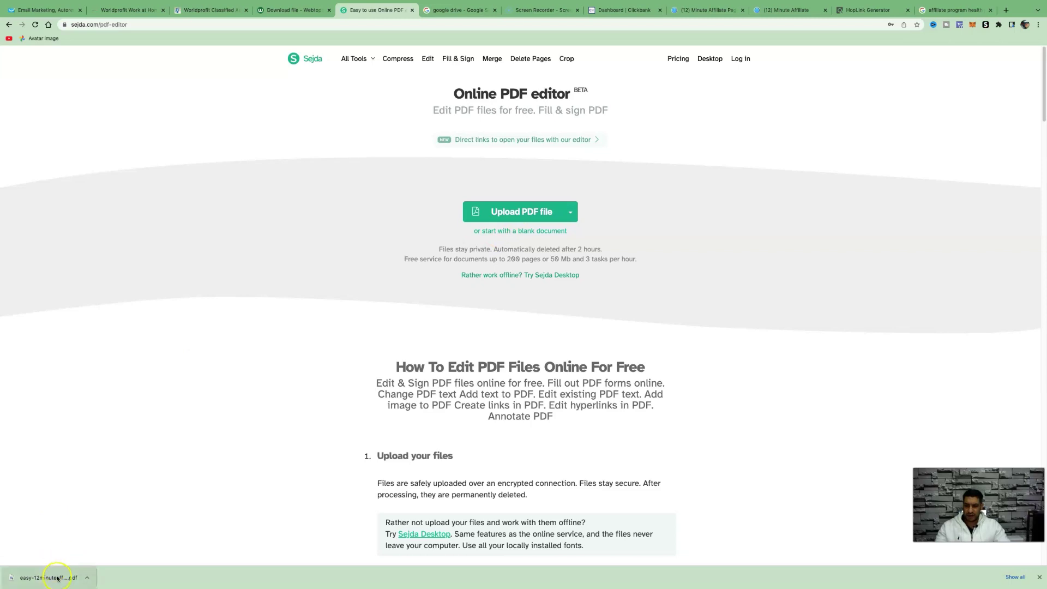
left_click_drag(57, 579, 534, 213)
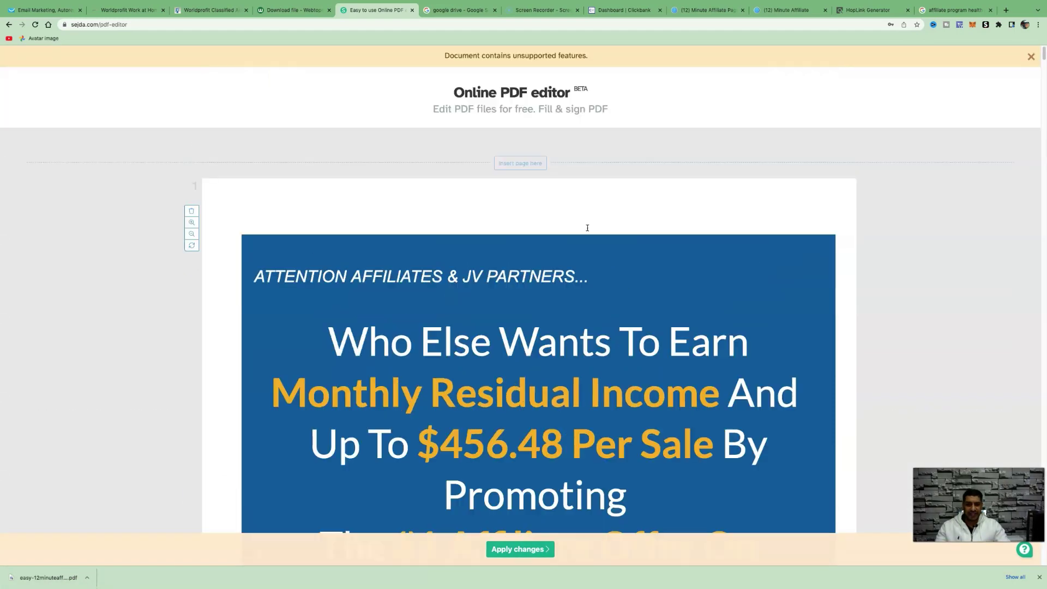
Examine the loaded PDF from its headline through the JV partner list, testimonials, commission structure and per-sale earnings section.
scroll(587, 228, "down", 15)
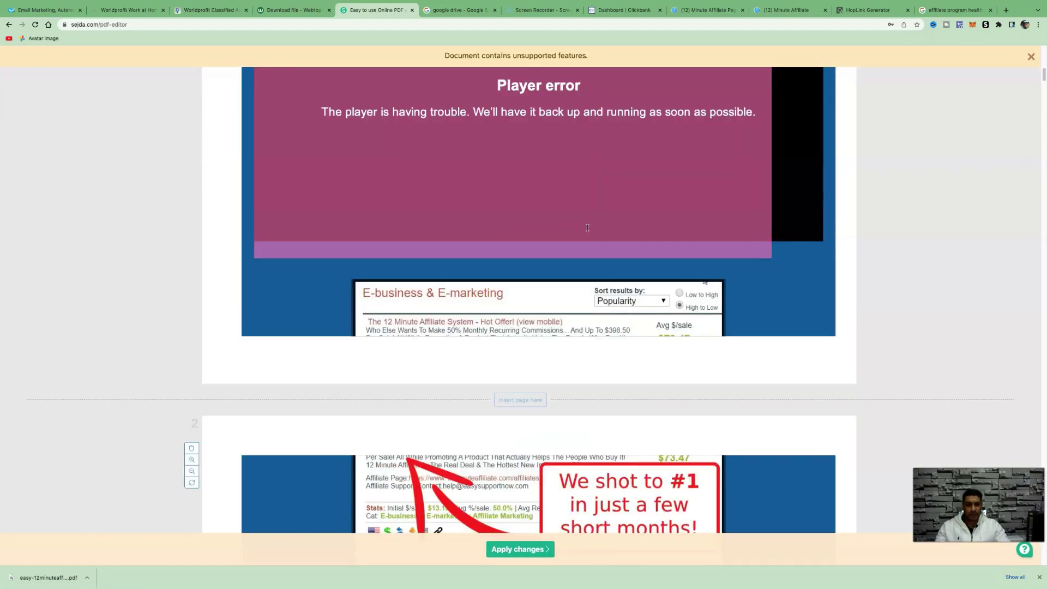
scroll(587, 228, "down", 20)
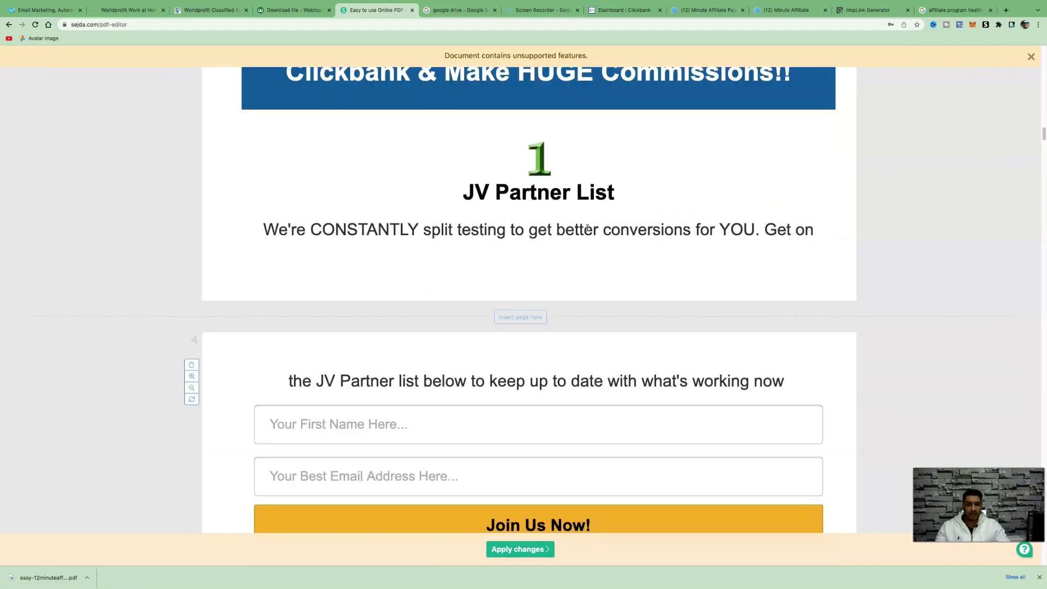
scroll(587, 228, "down", 20)
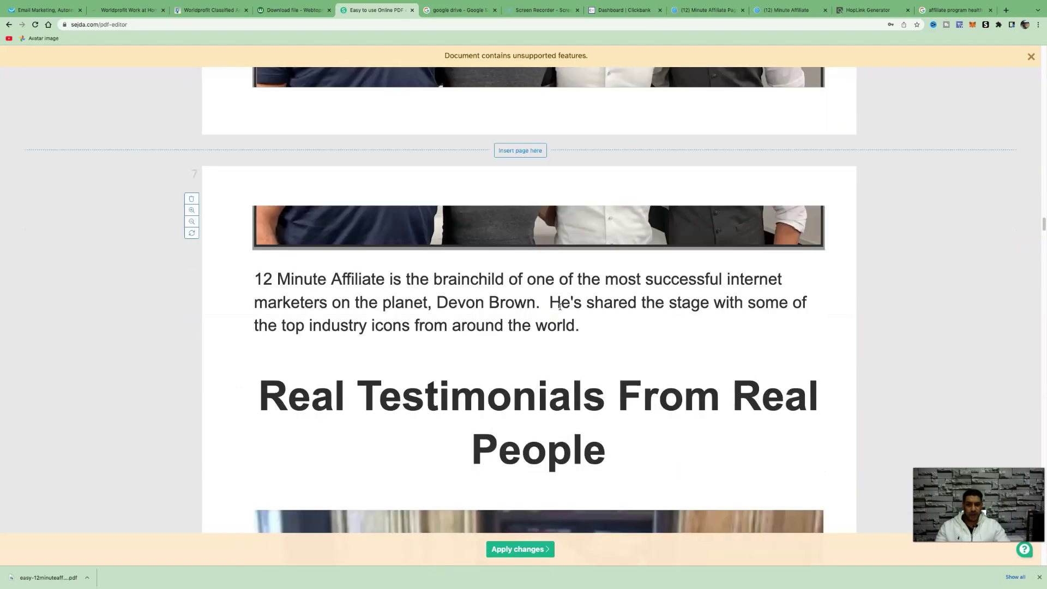
scroll(559, 306, "down", 5)
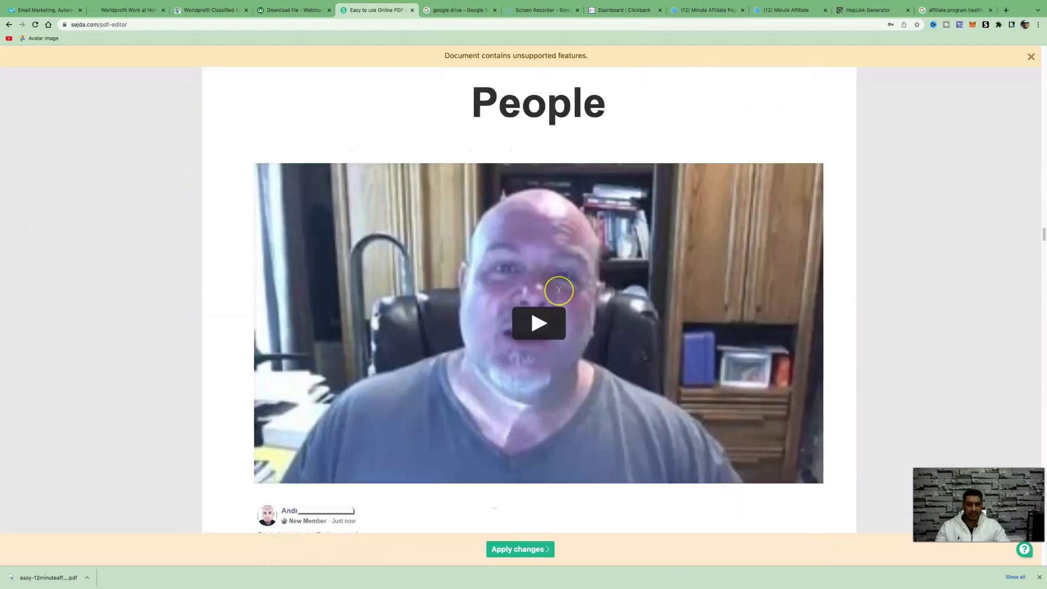
scroll(557, 321, "down", 7)
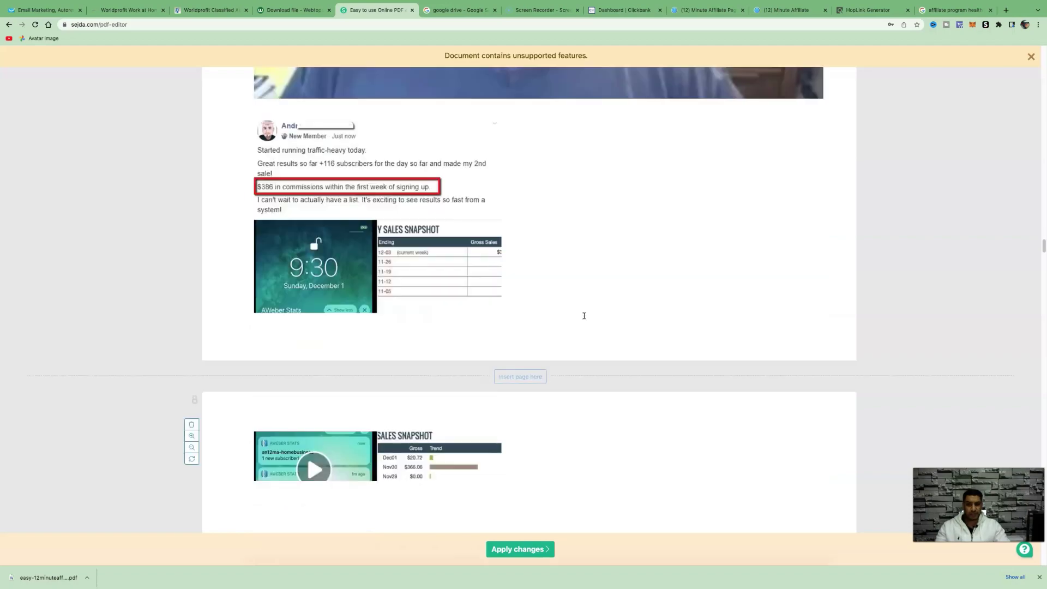
scroll(581, 311, "up", 1)
scroll(584, 315, "down", 15)
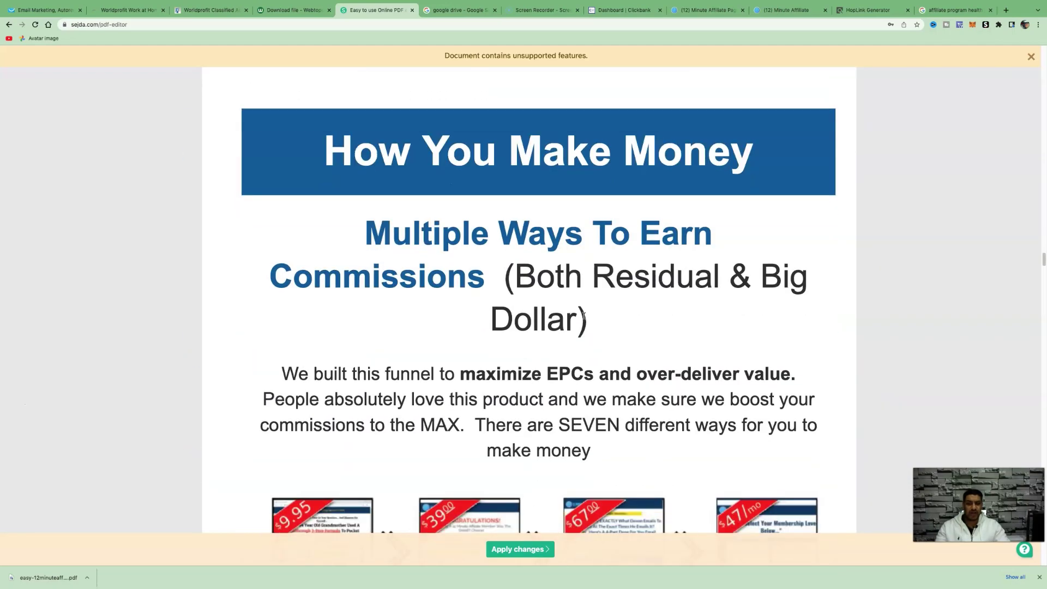
scroll(584, 315, "down", 10)
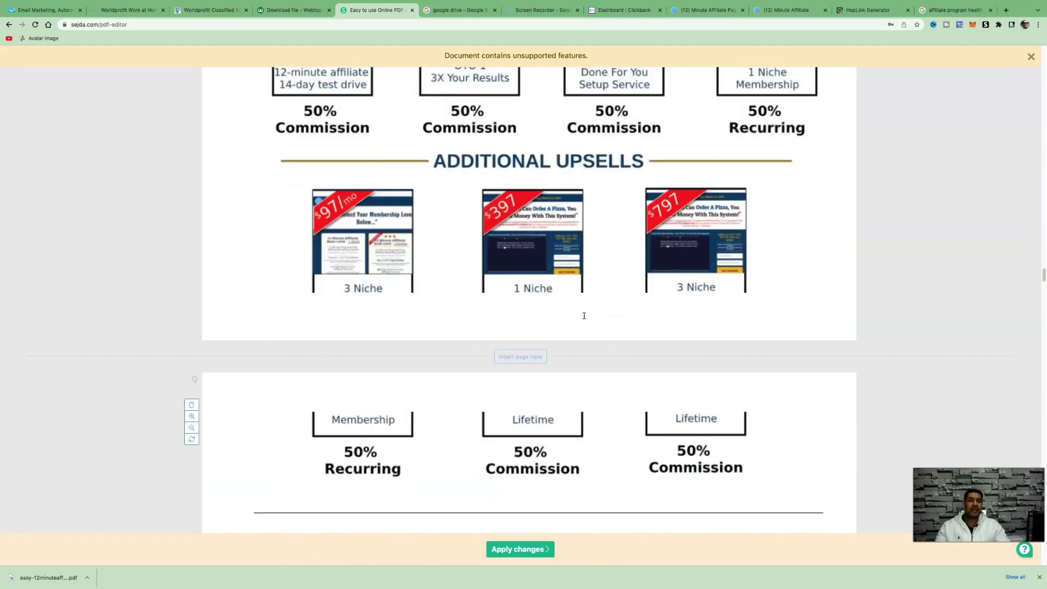
scroll(584, 316, "down", 12)
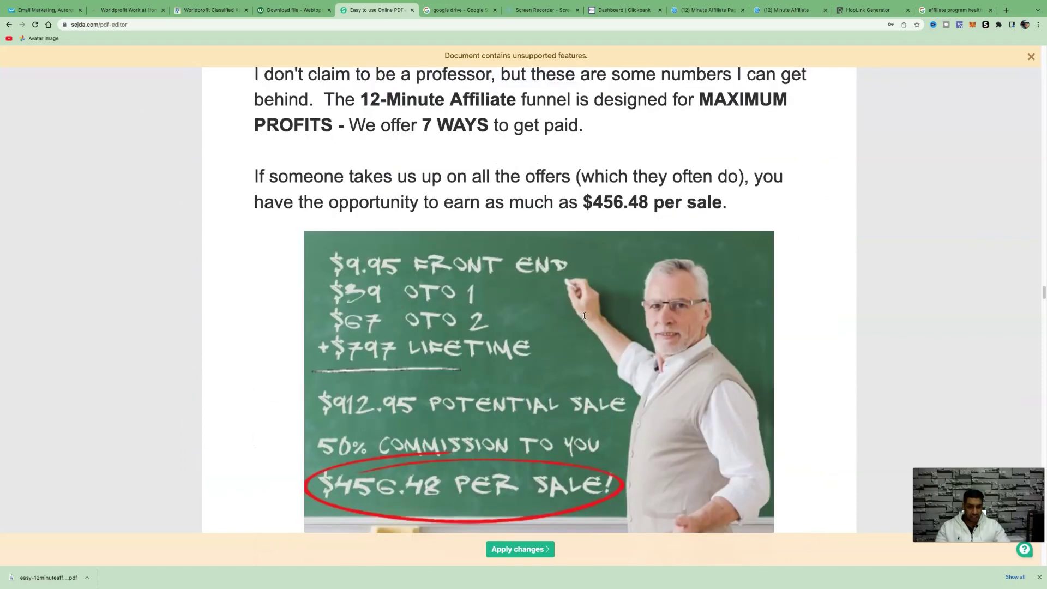
Add the red text ">> Click here to get Full Access<<" above the first page's blue banner and centre it horizontally.
scroll(584, 316, "up", 20)
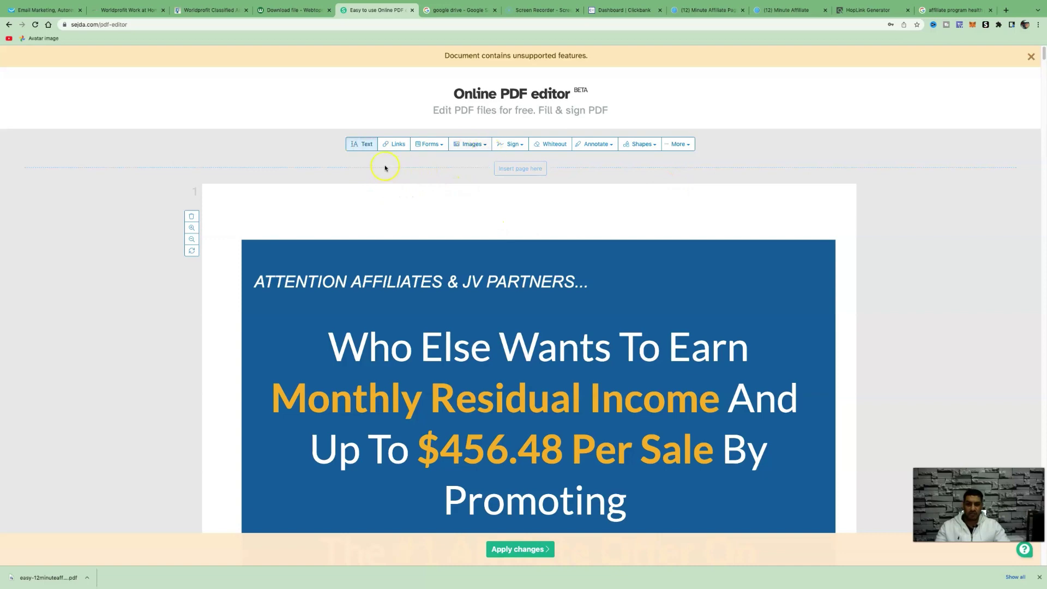
left_click(367, 145)
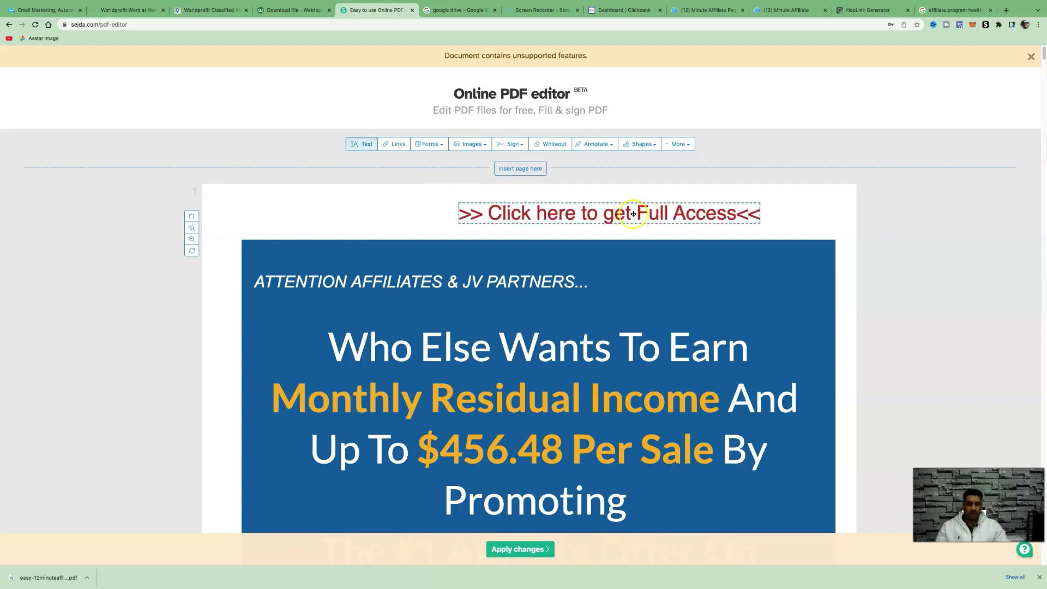
left_click_drag(635, 212, 557, 213)
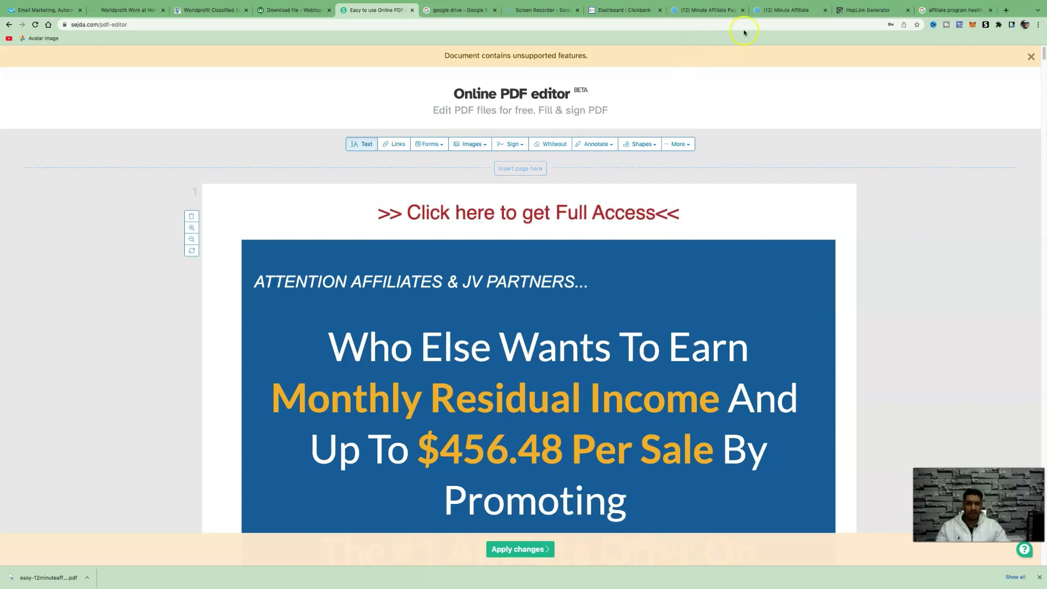
Switch to ClickBank, generate the HopLink for the 12 Minute Affiliate product, and copy the encrypted link.
left_click(780, 9)
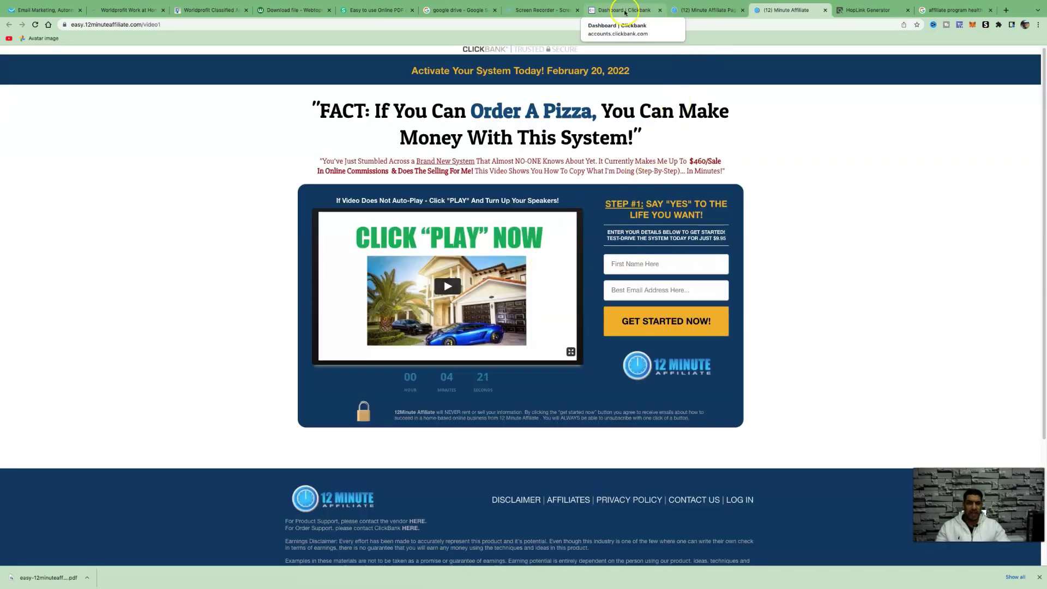
left_click(624, 12)
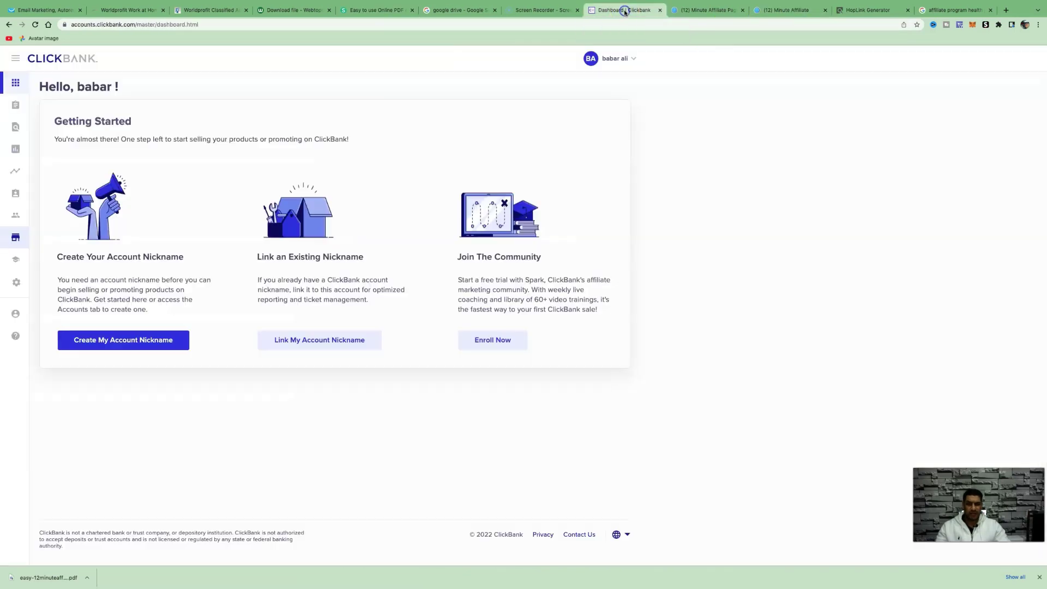
left_click(674, 10)
left_click(560, 197)
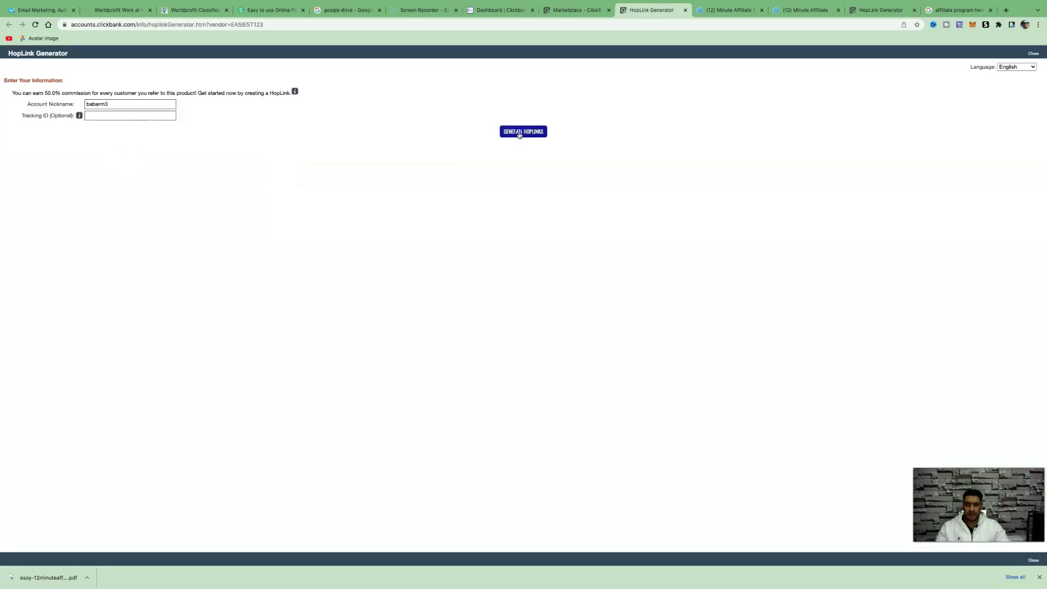
left_click(520, 132)
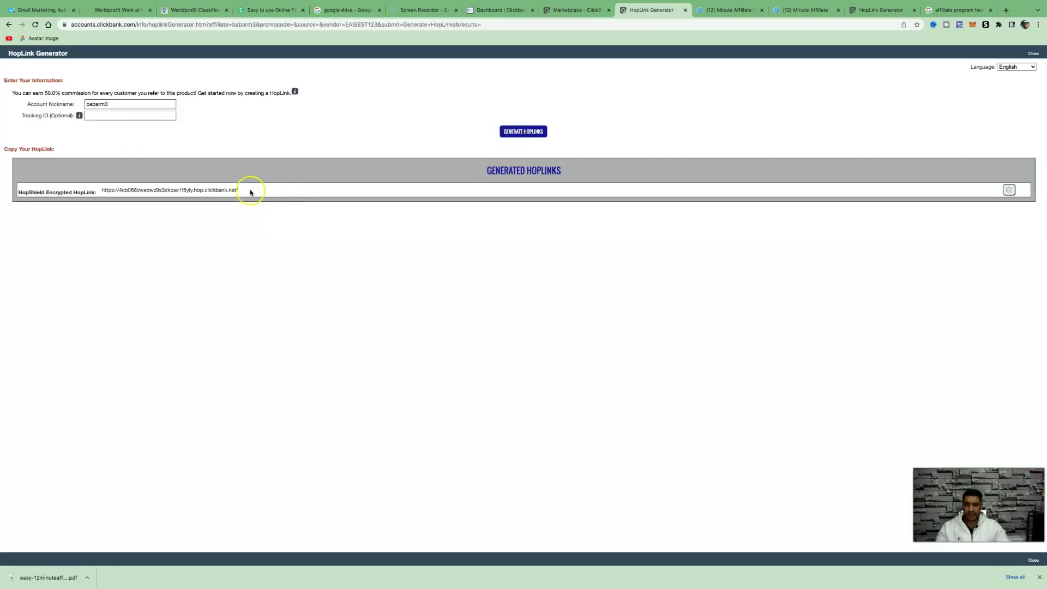
left_click_drag(234, 188, 118, 187)
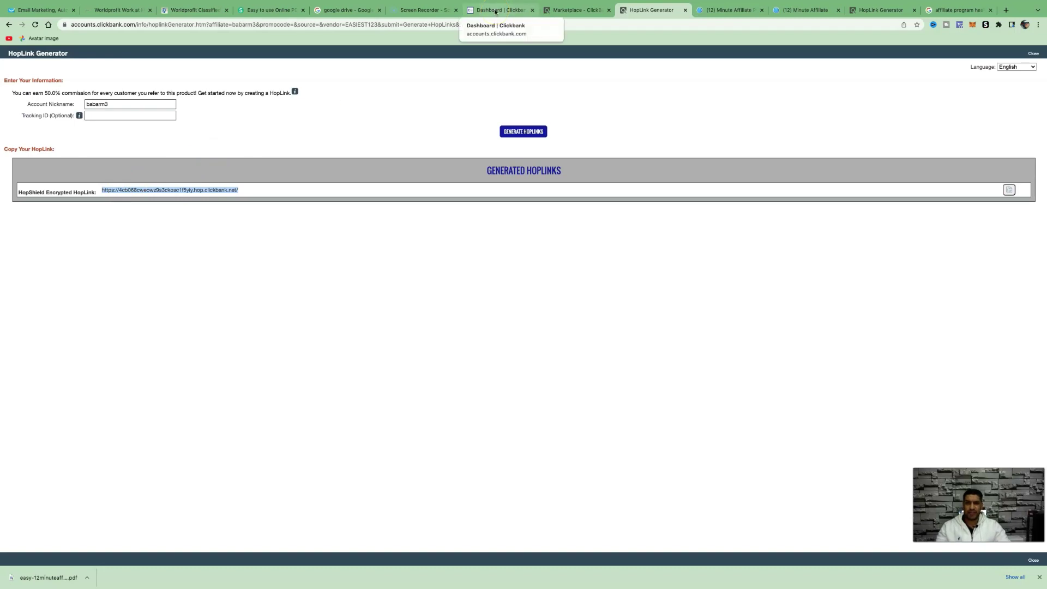
Switch to Sejda and place a link area over the ">> Click here to get Full Access<<" text.
left_click(267, 10)
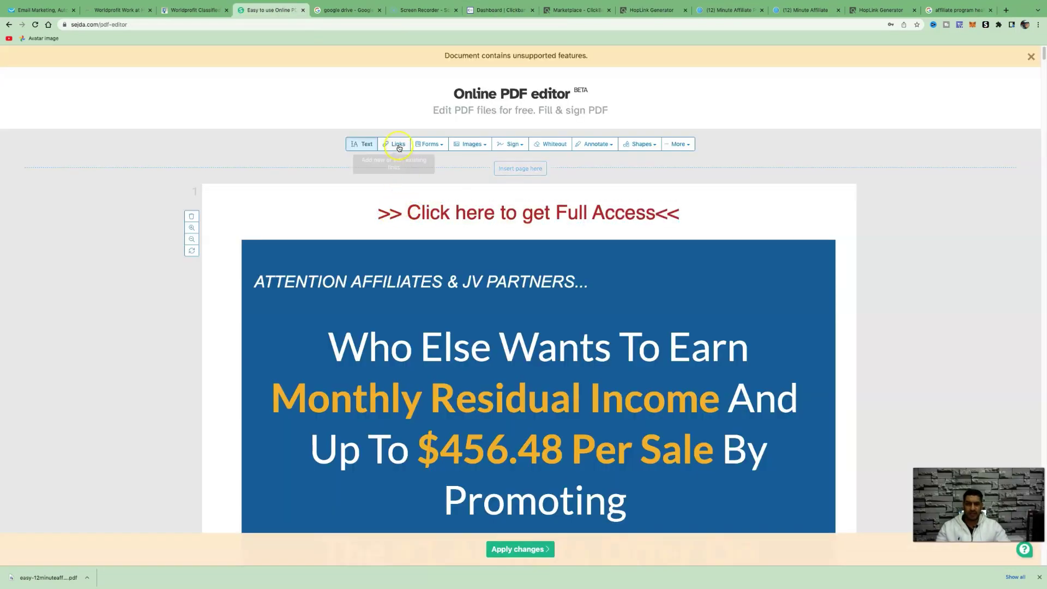
left_click_drag(370, 204, 677, 219)
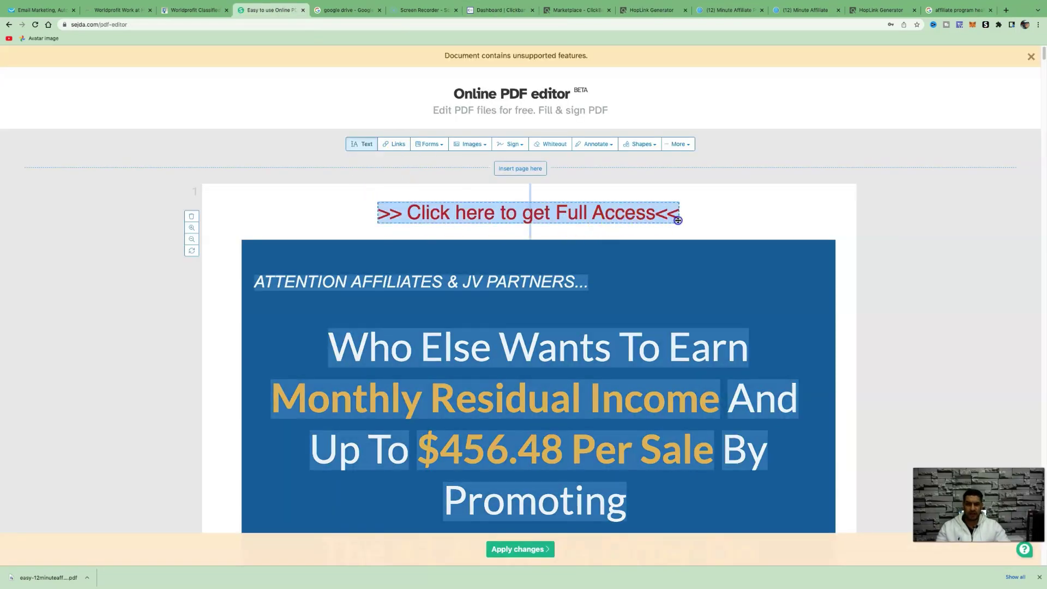
left_click(393, 146)
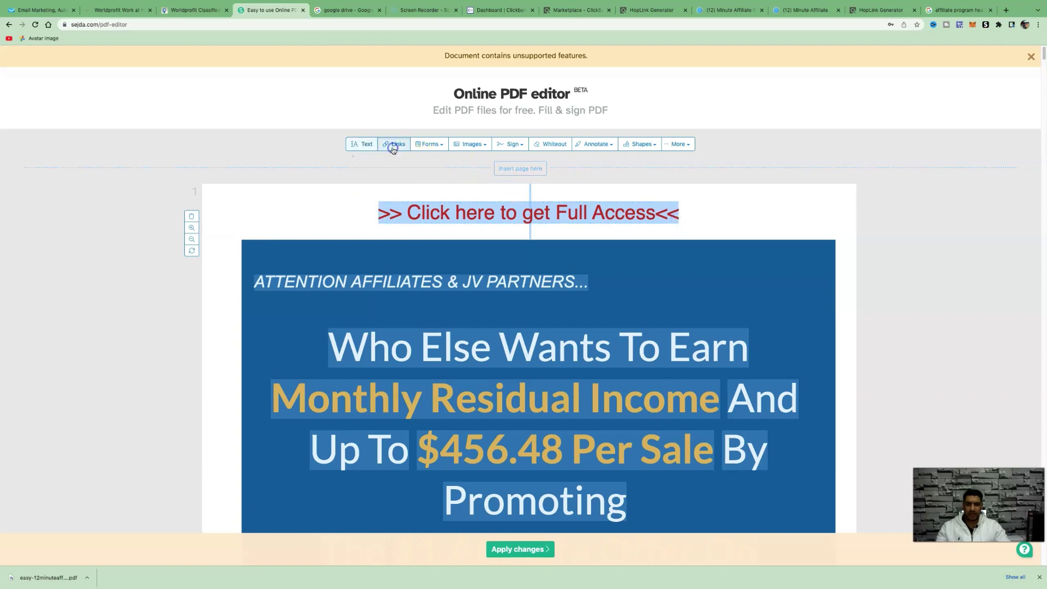
Replace the link's placeholder external URL with the copied ClickBank HopLink and close its properties.
left_click(485, 279)
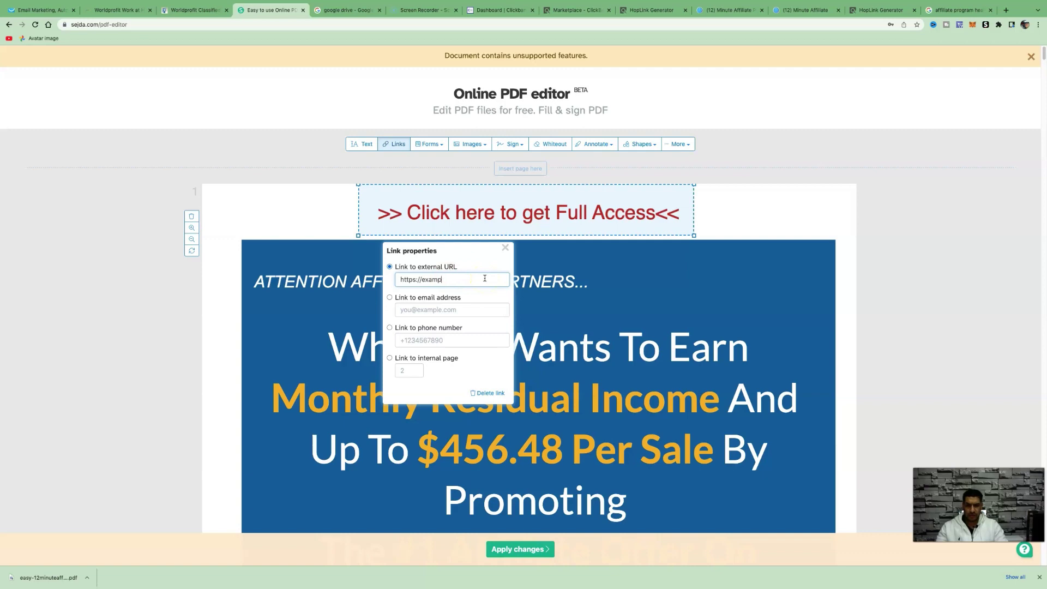
key("BackSpace")
key("BackSpace")
key("BackSpace")
key("BackSpace")
key("BackSpace")
key("BackSpace")
key("BackSpace")
key("BackSpace")
key("BackSpace")
key("BackSpace")
key("BackSpace")
key("BackSpace")
key("BackSpace")
key("ctrl+v")
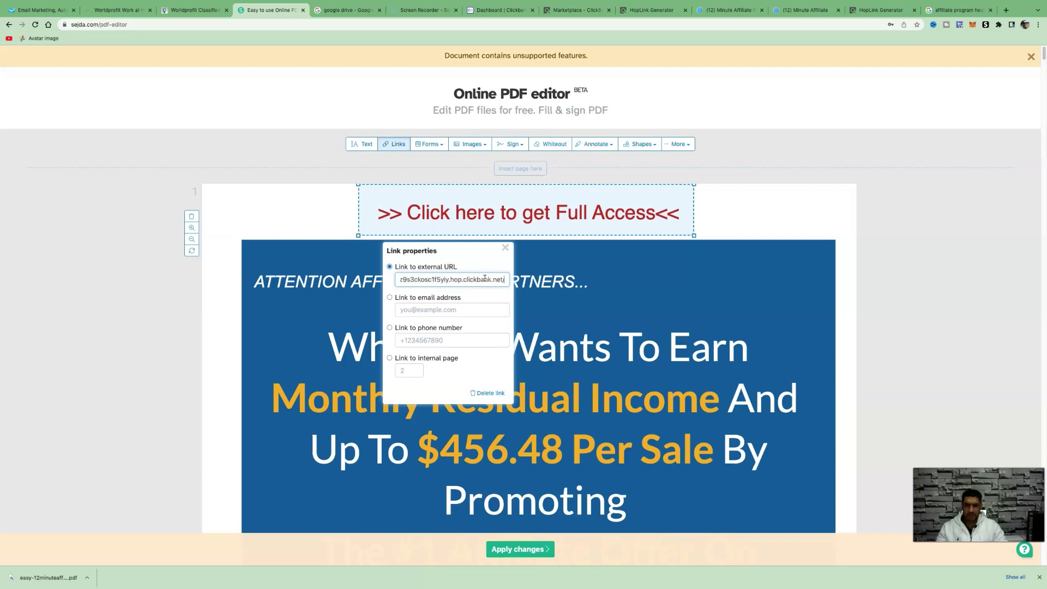
left_click(506, 249)
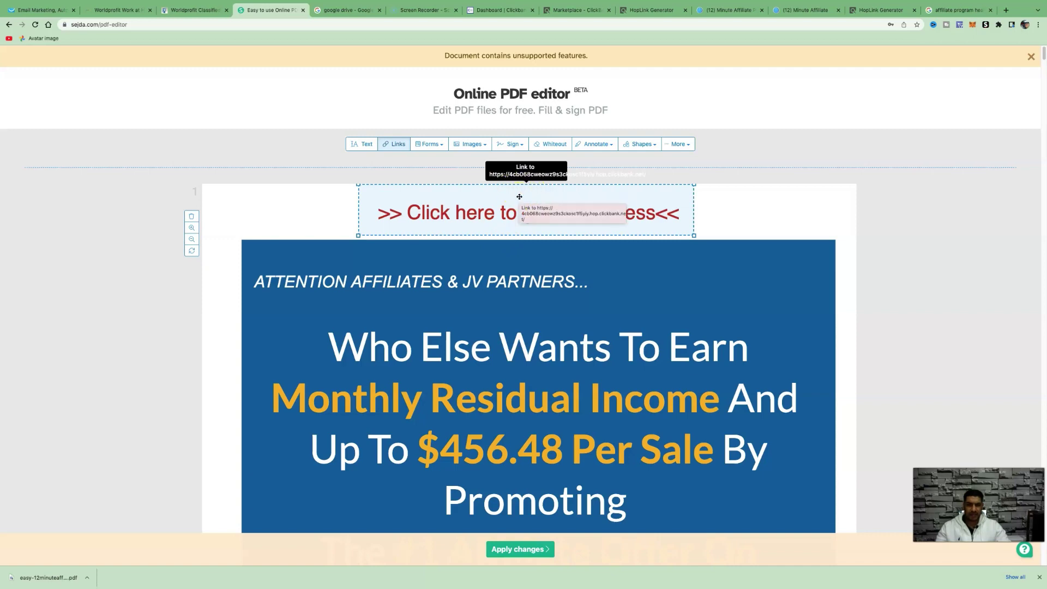
View the 12 Minute Affiliate sales page, and review the linked PDF down to the "Join Over 3,417 Other Affiliates" section.
left_click(816, 11)
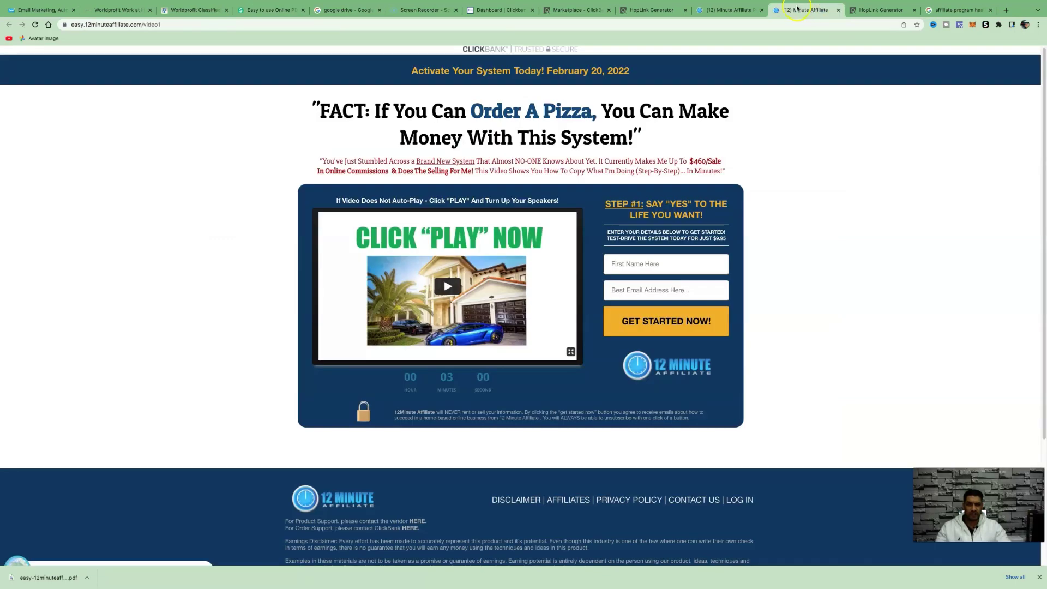
left_click(682, 162)
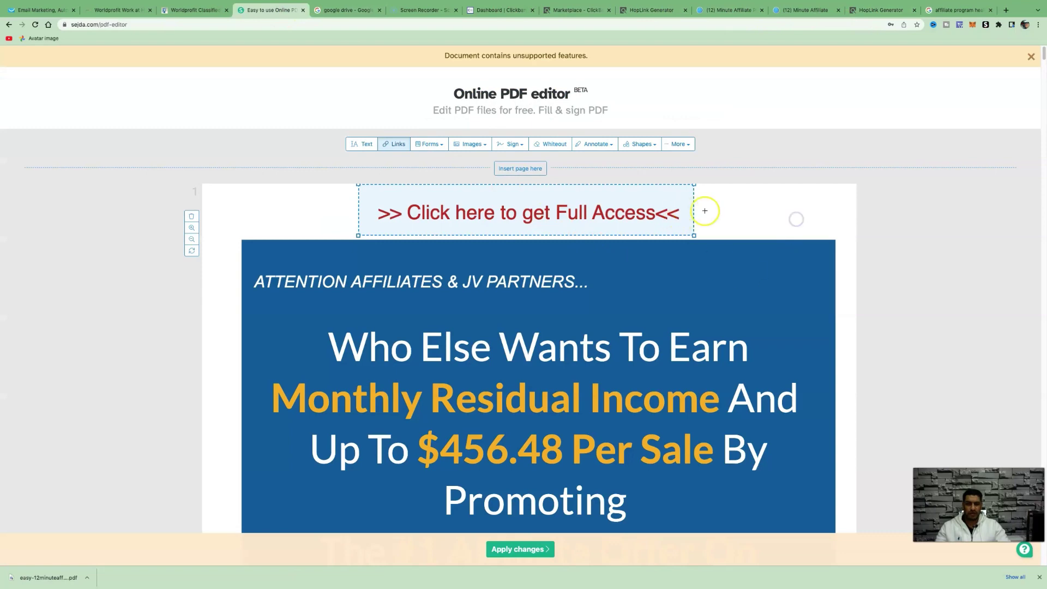
scroll(692, 216, "down", 1)
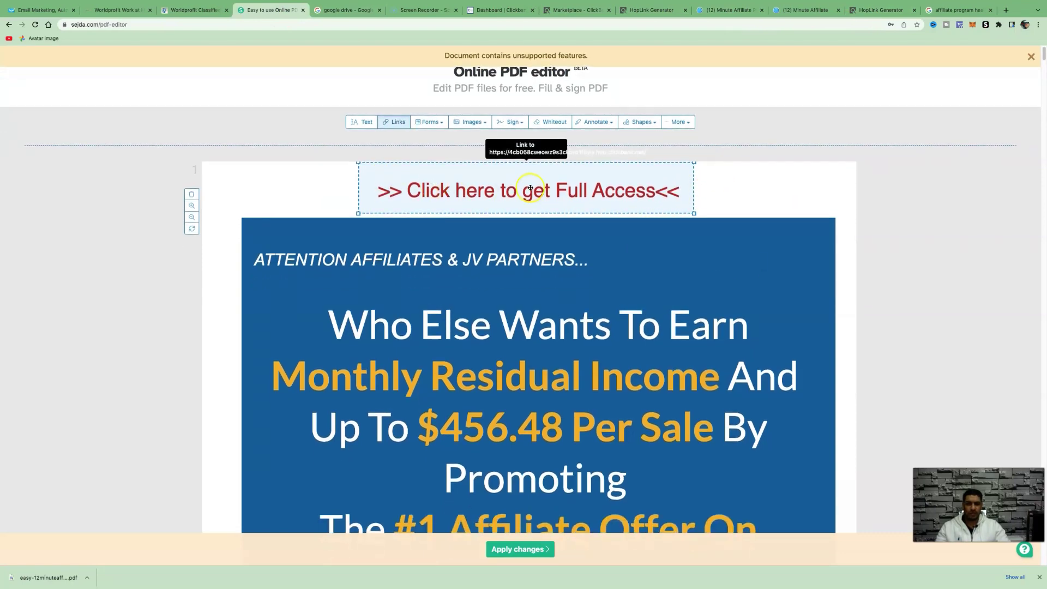
scroll(526, 187, "down", 9)
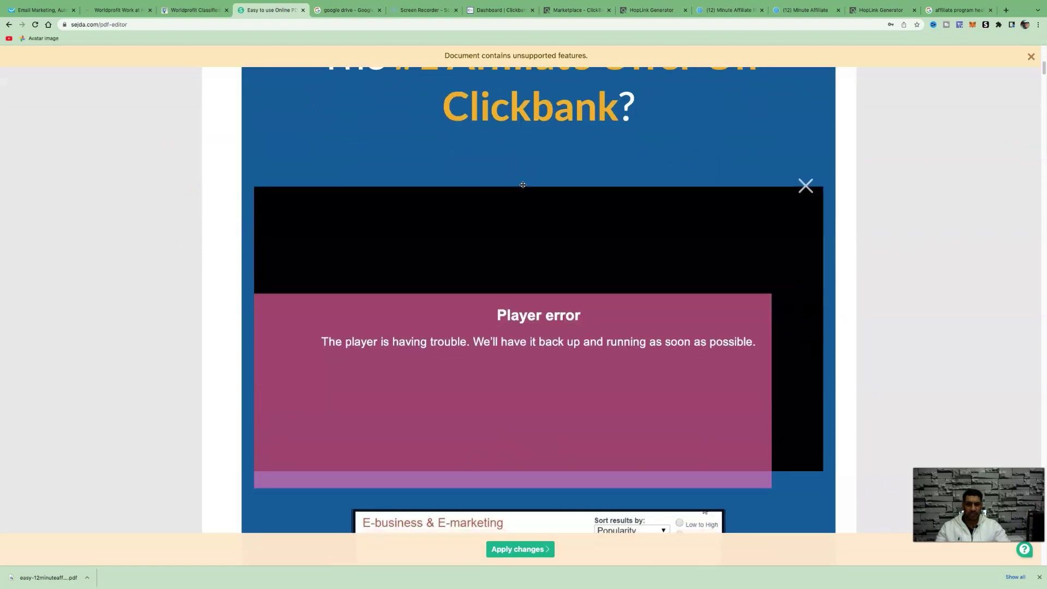
scroll(523, 185, "down", 8)
scroll(523, 165, "up", 3)
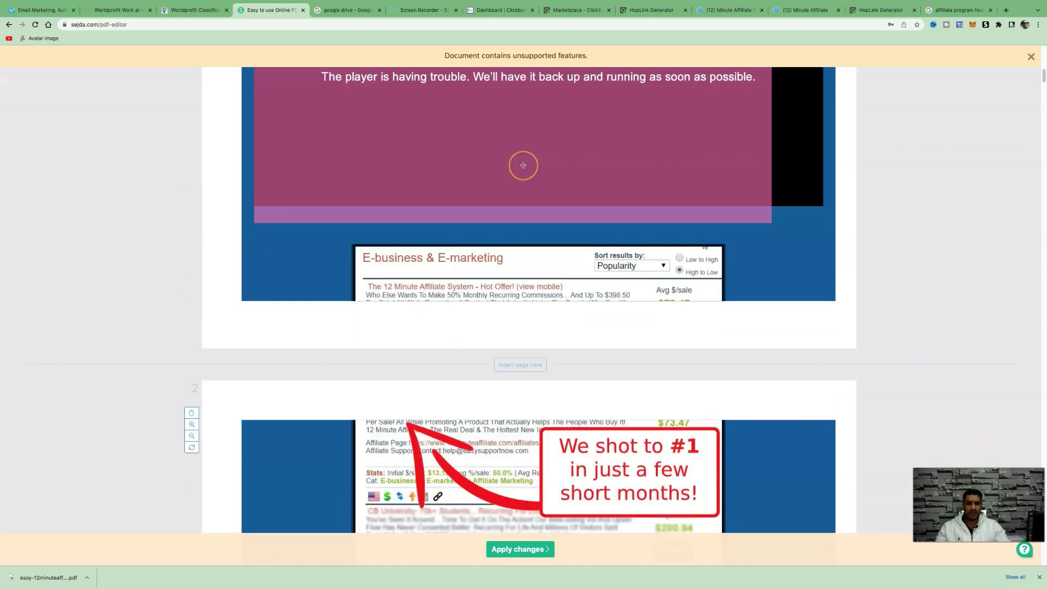
scroll(523, 165, "down", 1)
scroll(553, 187, "down", 6)
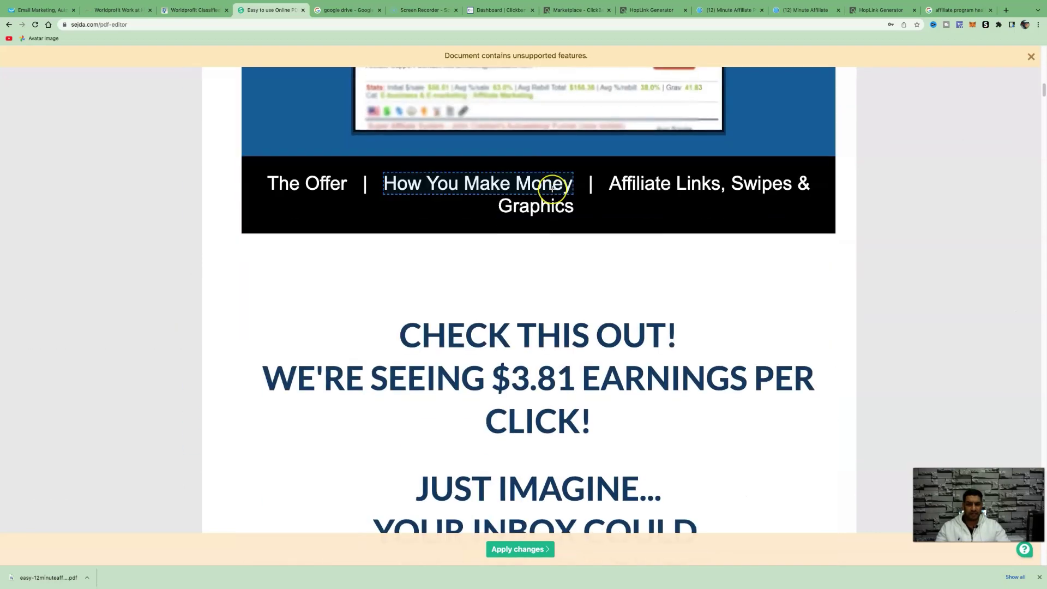
scroll(552, 187, "down", 10)
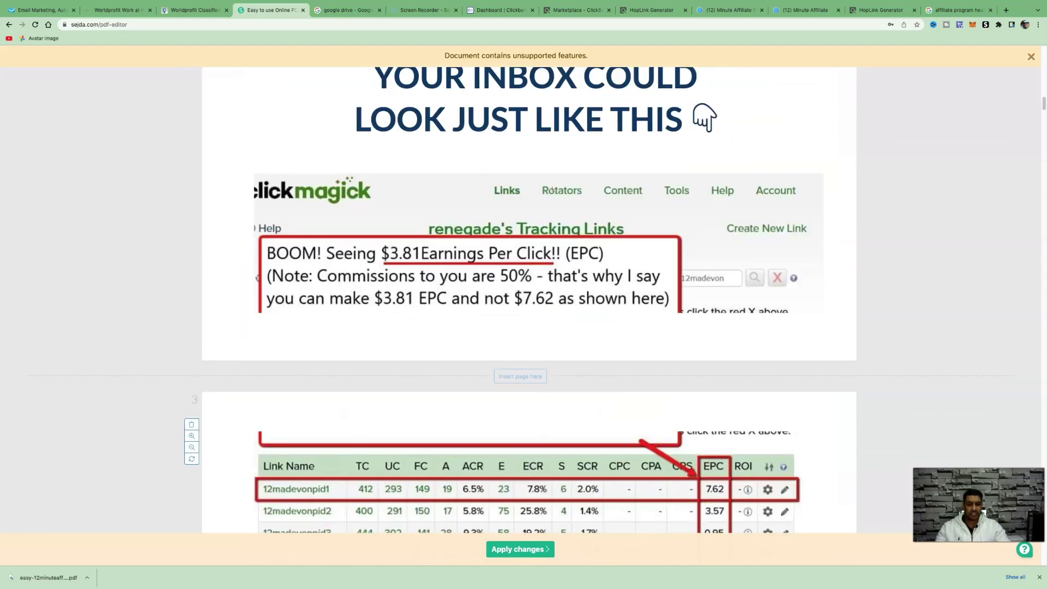
scroll(551, 189, "down", 9)
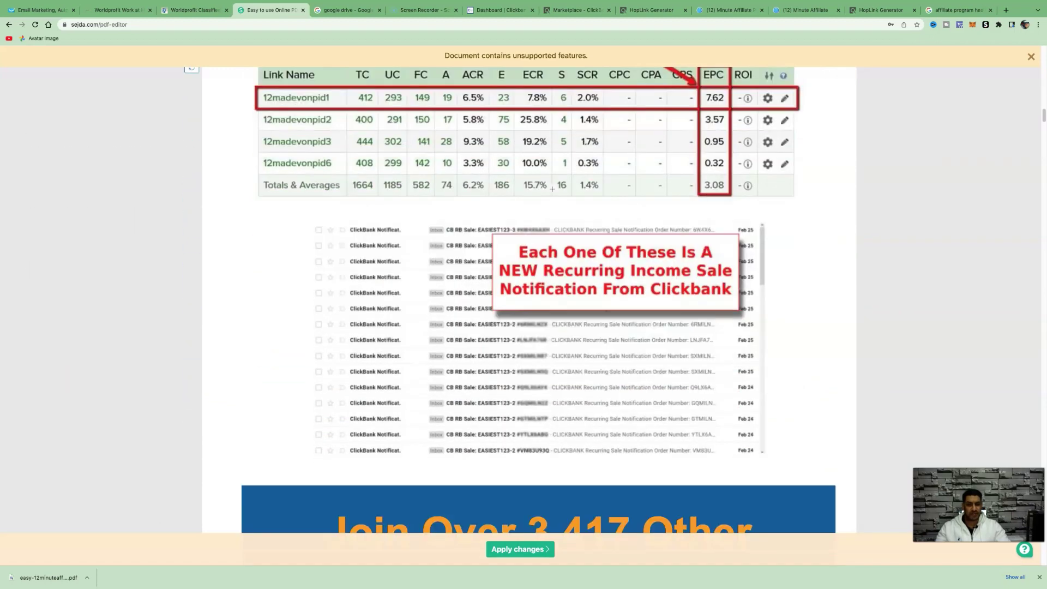
scroll(551, 189, "down", 2)
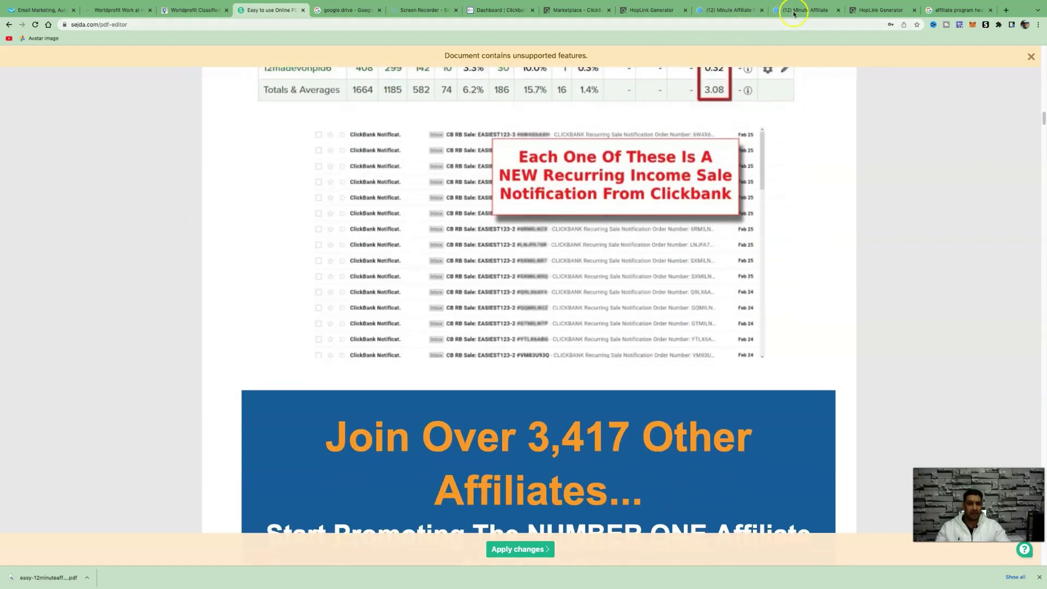
Recheck the sales page and the PDF's earnings-per-click and recurring sale notification sections.
left_click(793, 11)
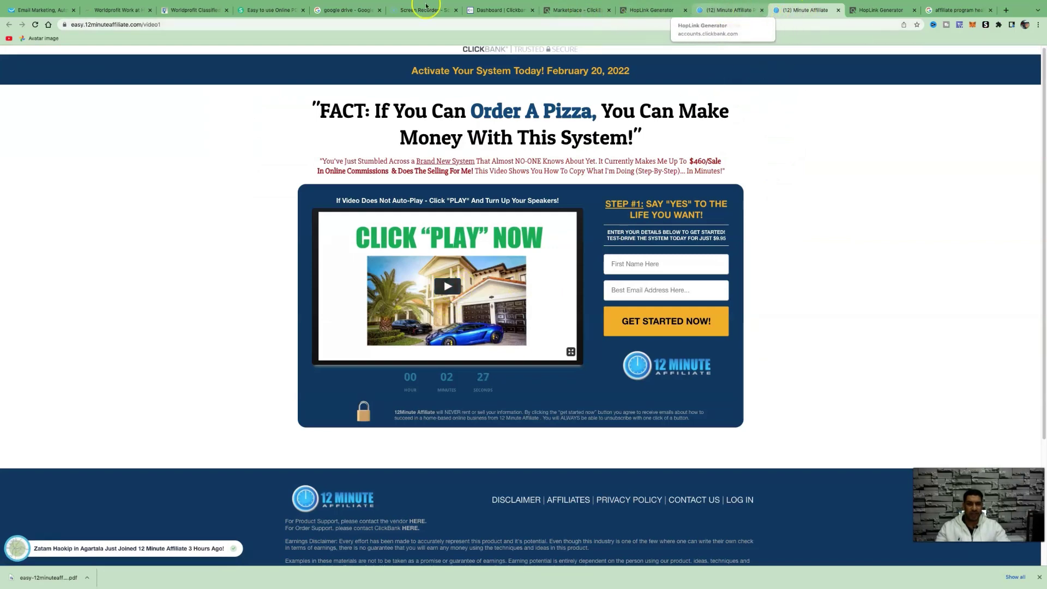
left_click(266, 8)
scroll(453, 256, "up", 5)
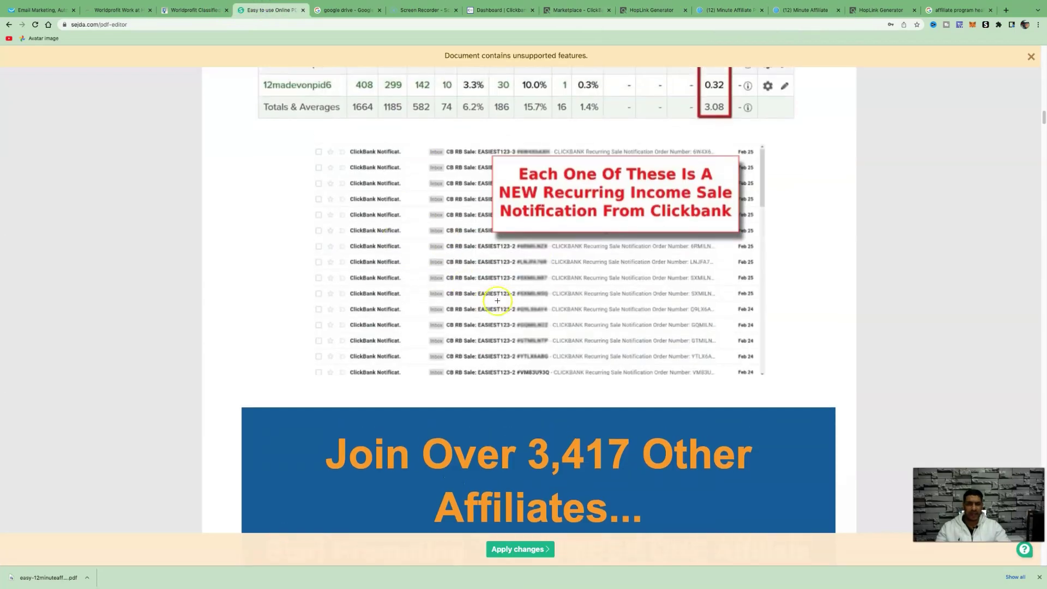
scroll(498, 299, "up", 6)
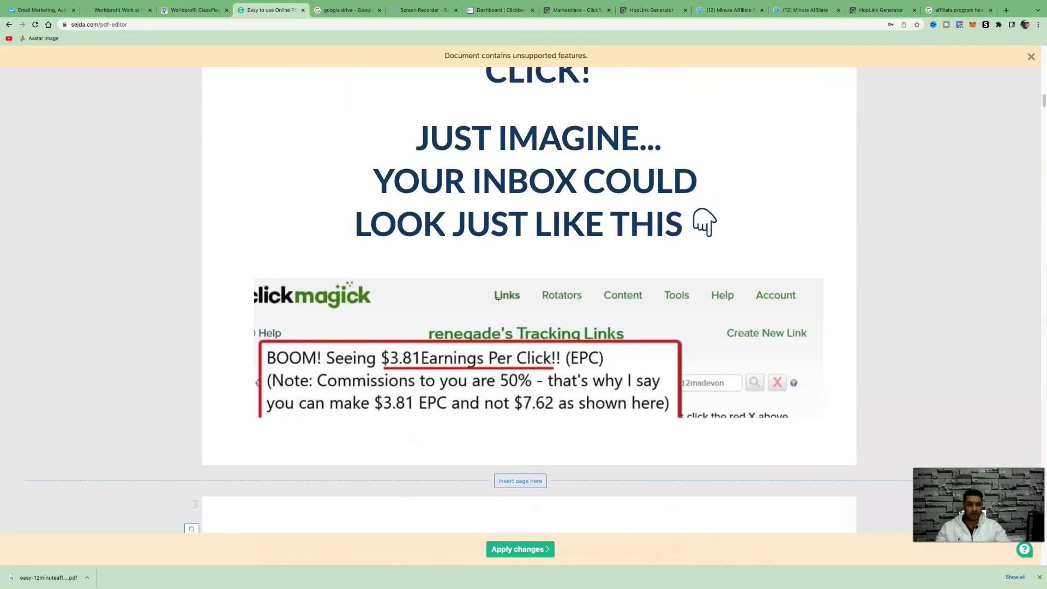
scroll(505, 292, "down", 12)
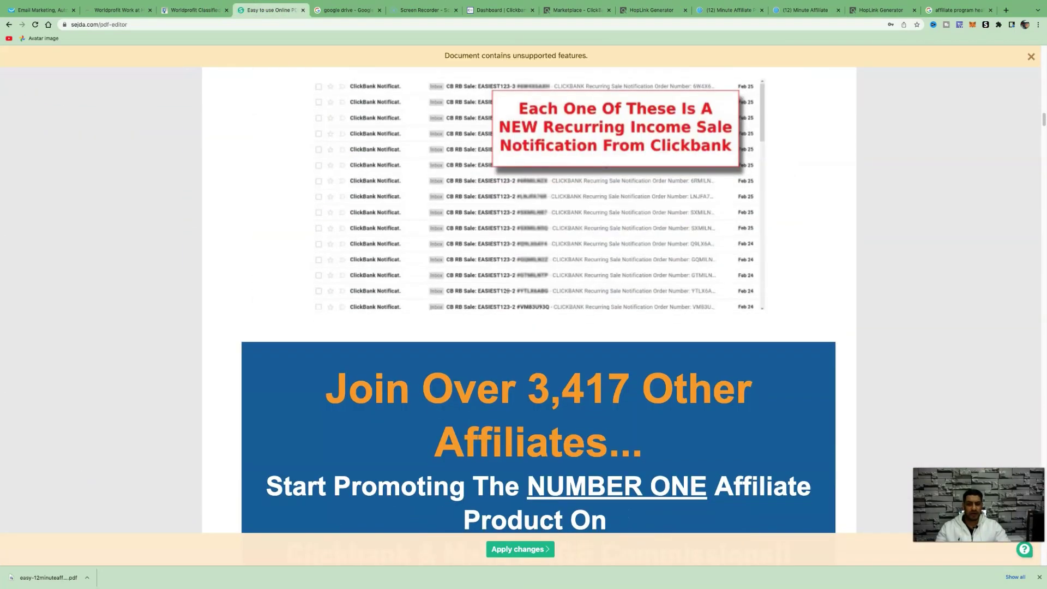
Review the rest of the PDF down to "Real Testimonials From Real People" and return to its first page.
scroll(507, 292, "down", 10)
scroll(507, 291, "down", 10)
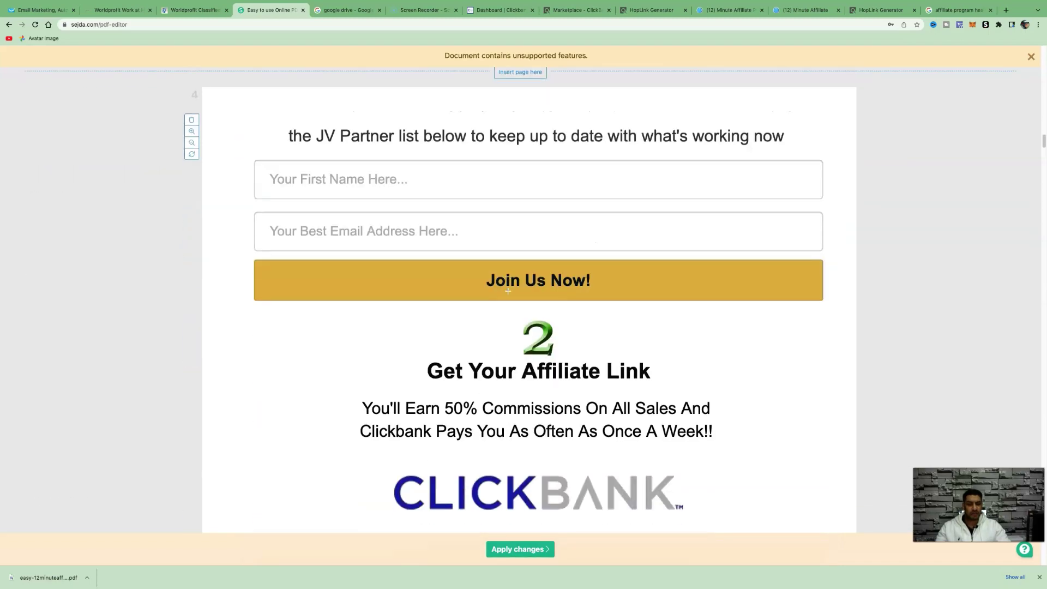
scroll(507, 291, "down", 10)
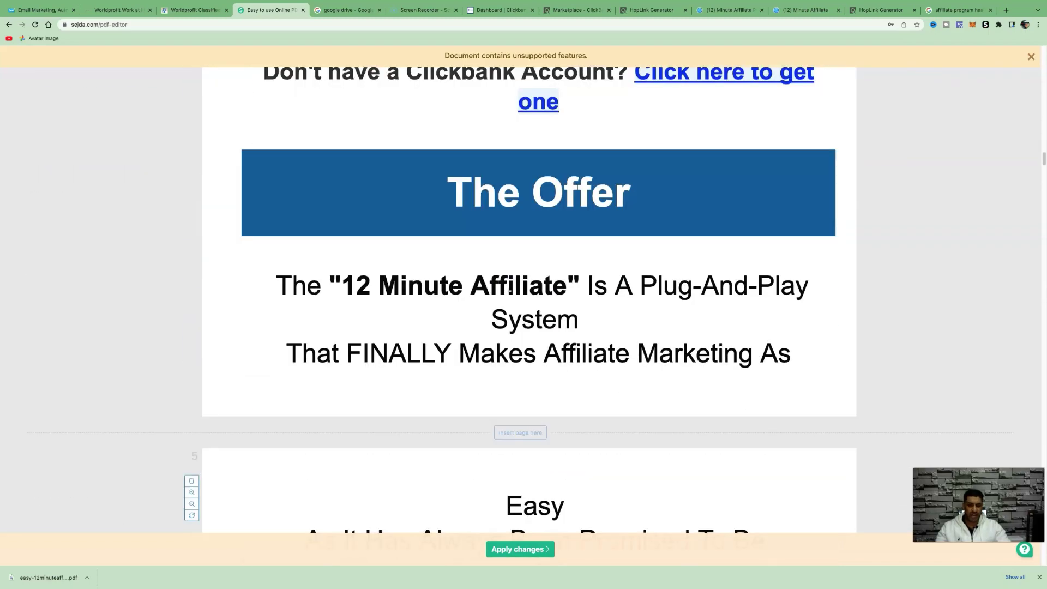
scroll(507, 291, "down", 10)
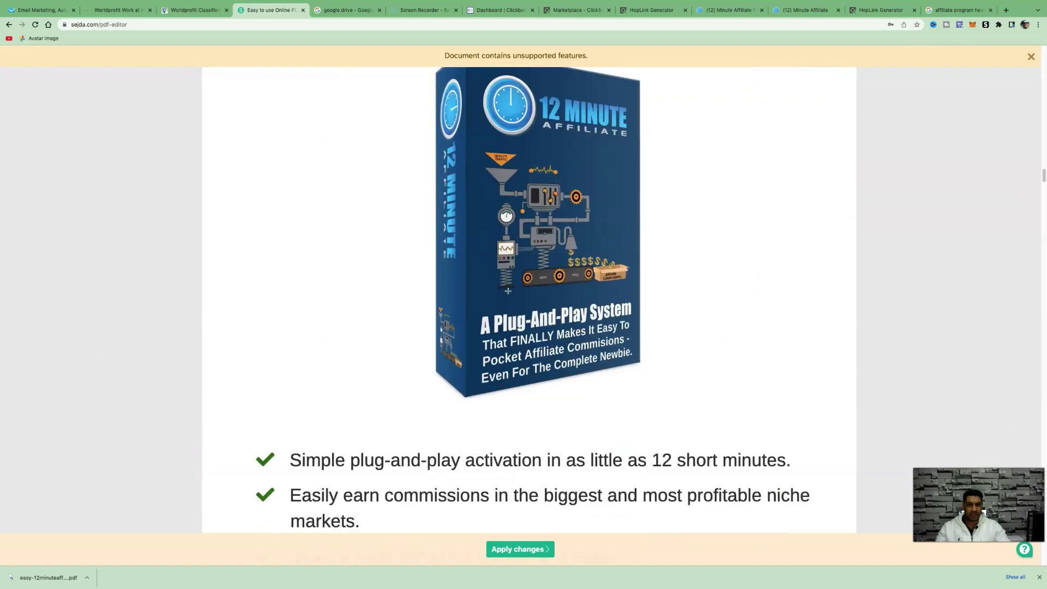
scroll(507, 291, "down", 6)
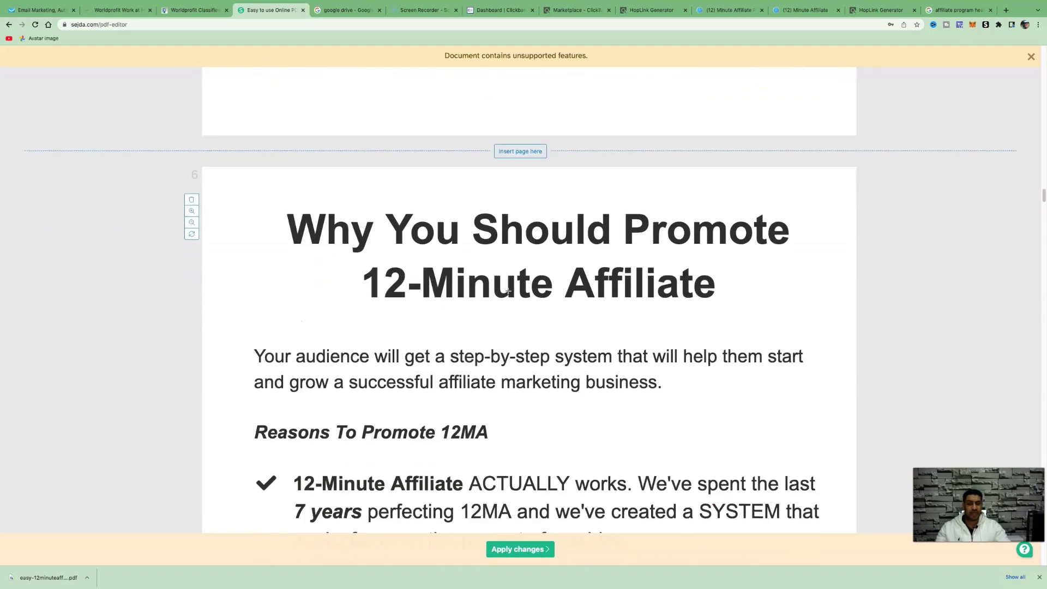
scroll(508, 291, "down", 8)
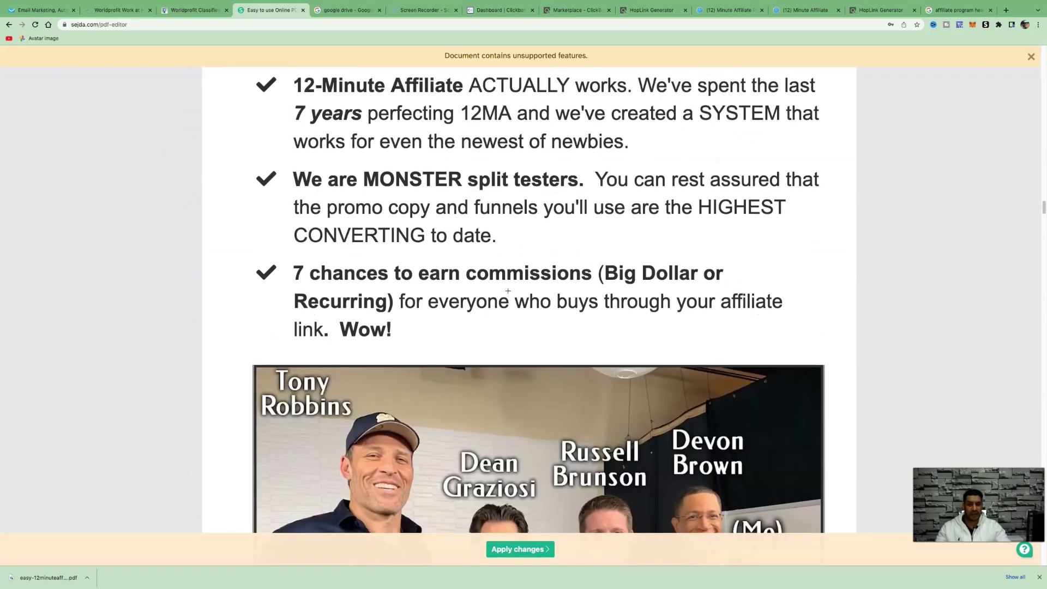
scroll(507, 291, "down", 3)
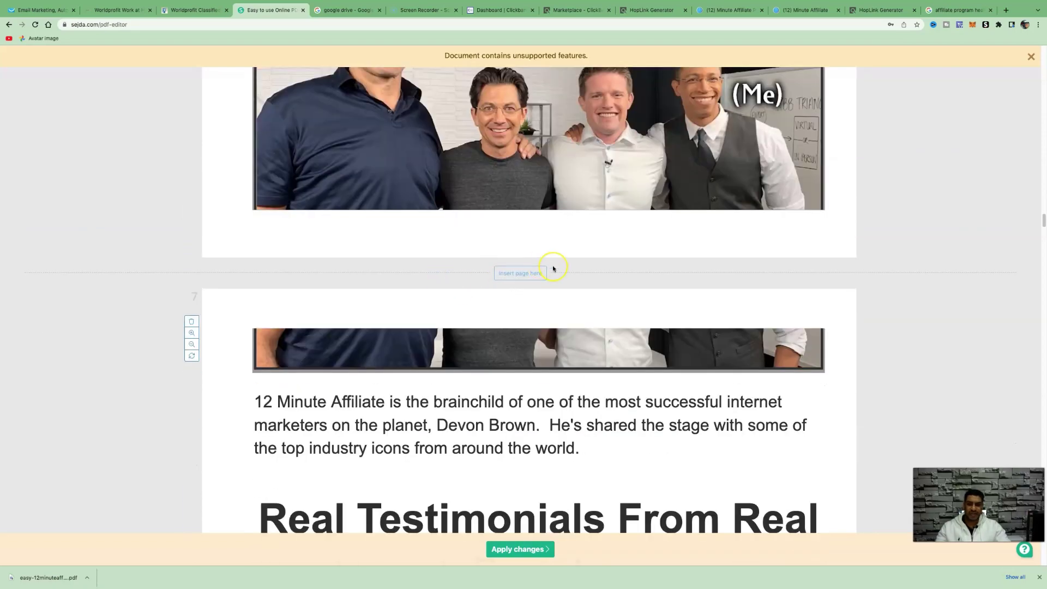
scroll(553, 268, "down", 7)
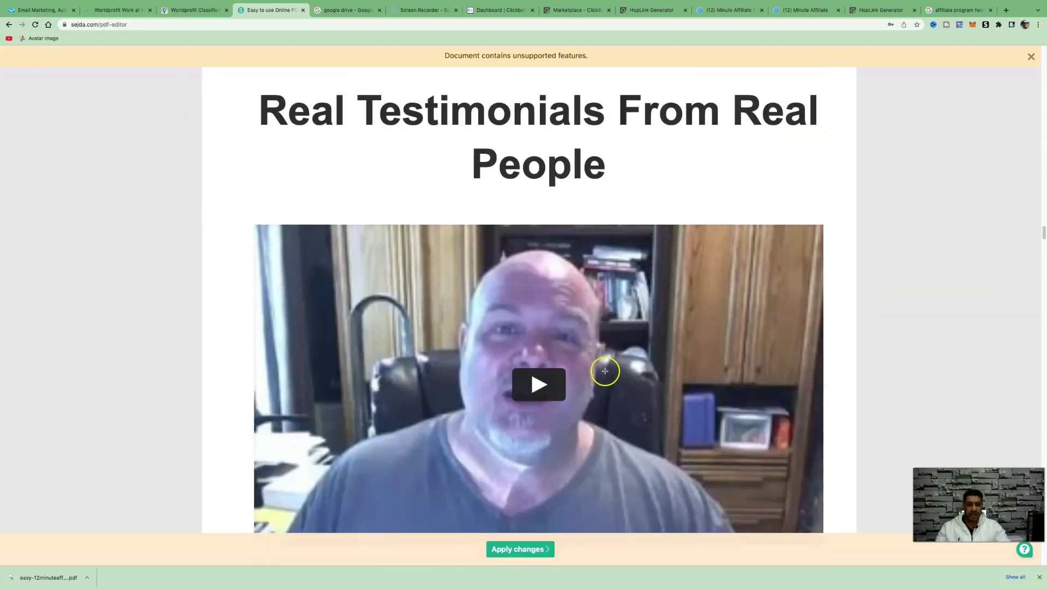
scroll(603, 355, "up", 20)
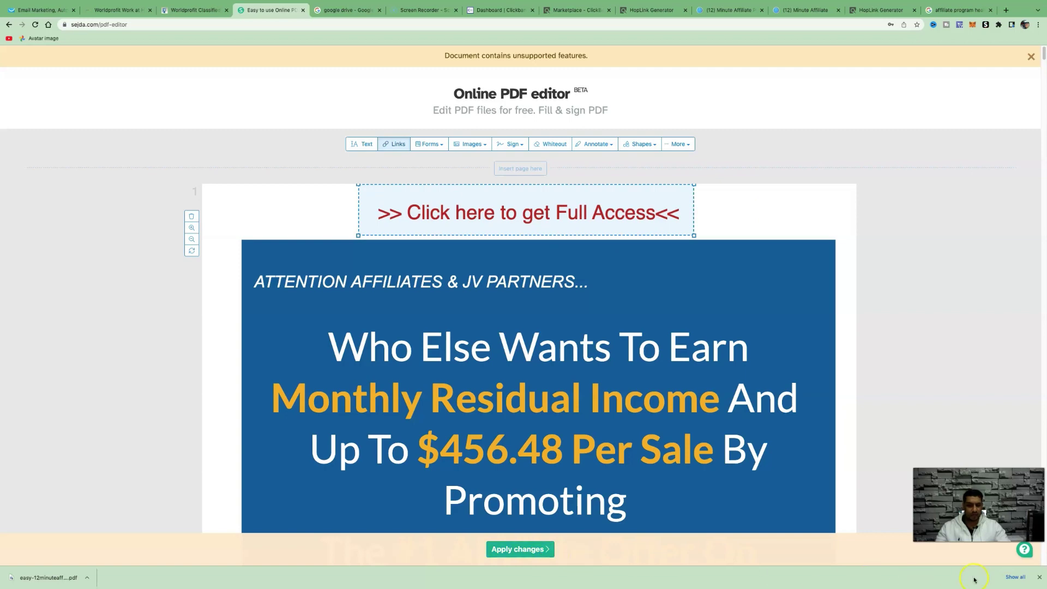
Apply the changes, download the edited 12 Minute Affiliate PDF, and switch from Sejda to Google Drive.
left_click(543, 142)
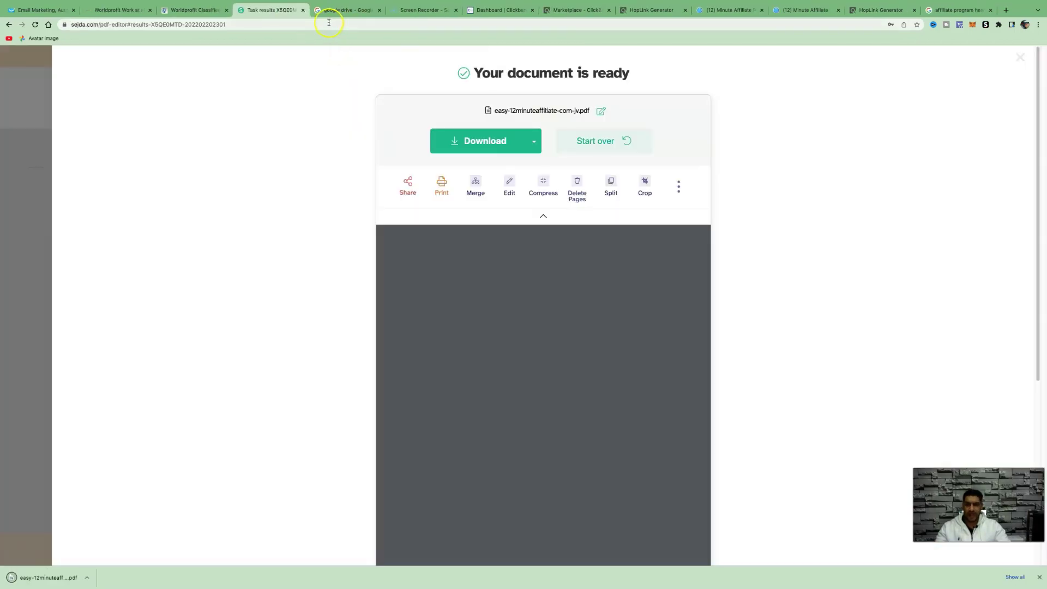
left_click(302, 10)
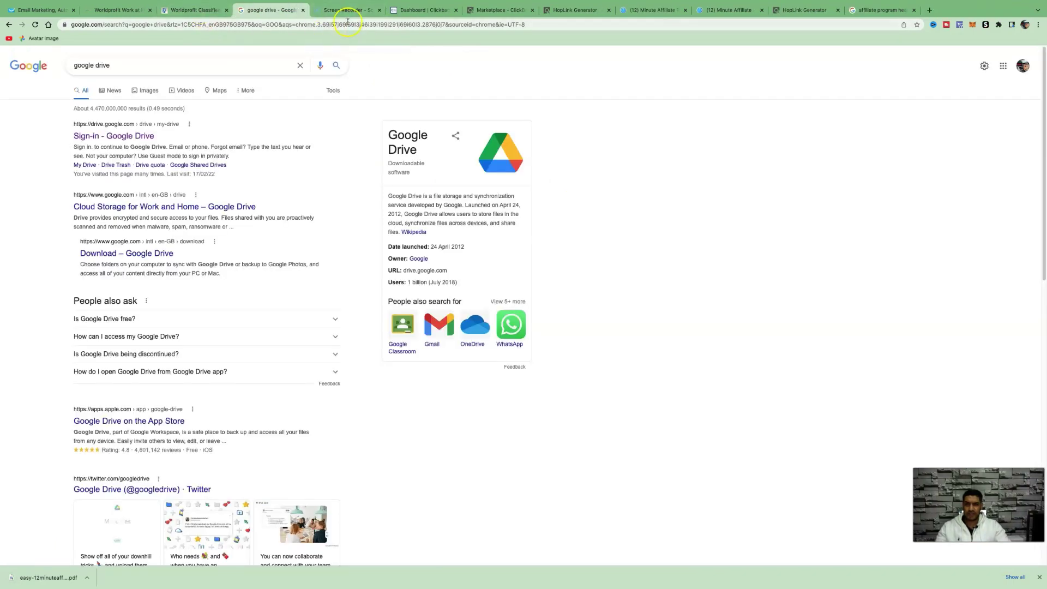
left_click(123, 135)
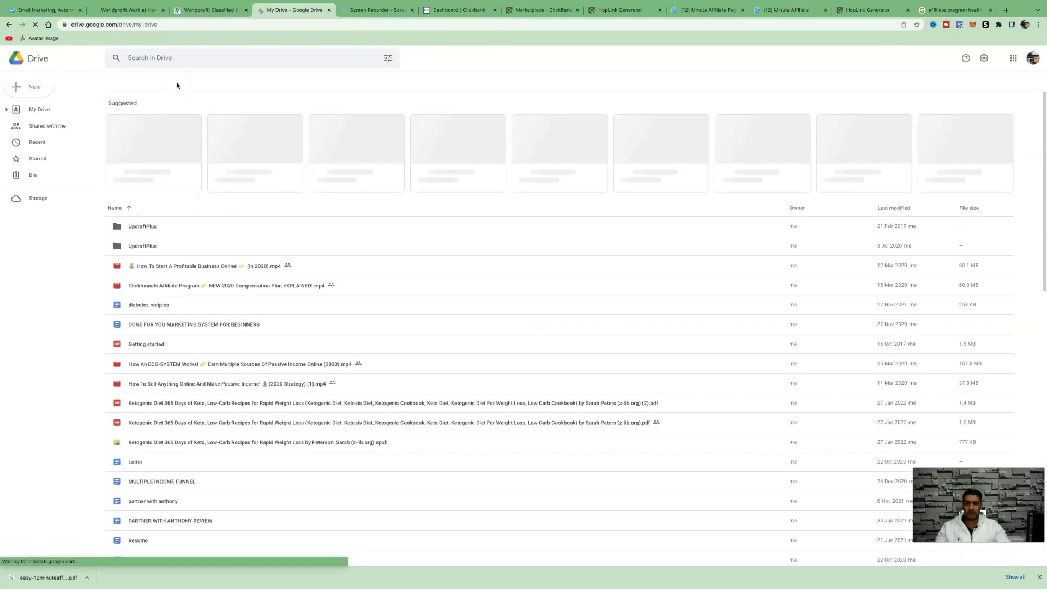
Upload easy-12minuteaffiliate-com-jv (1).pdf from Downloads to My Drive and open the uploaded file.
left_click(18, 88)
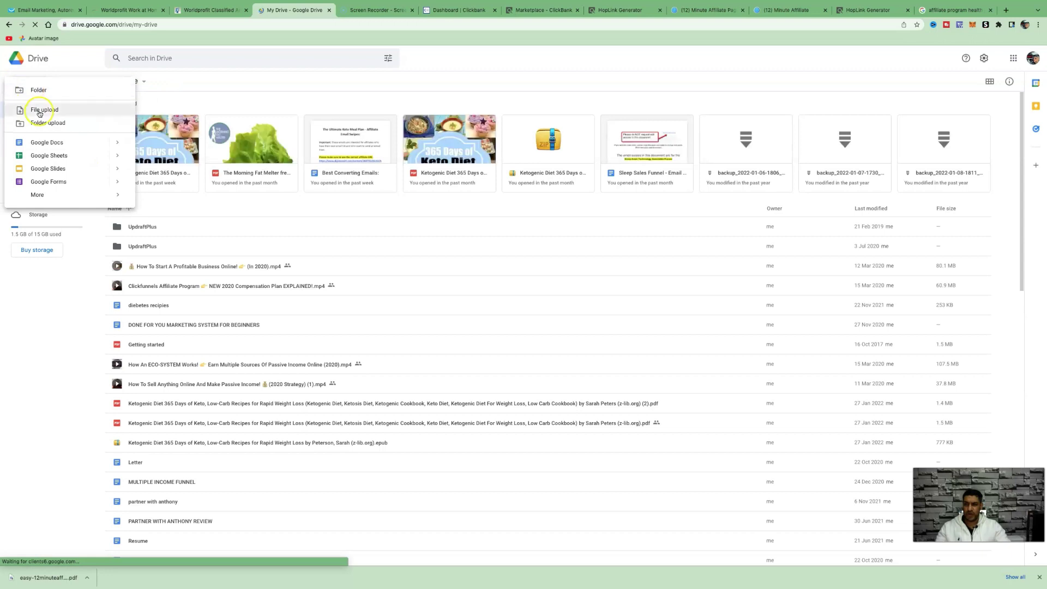
left_click(40, 111)
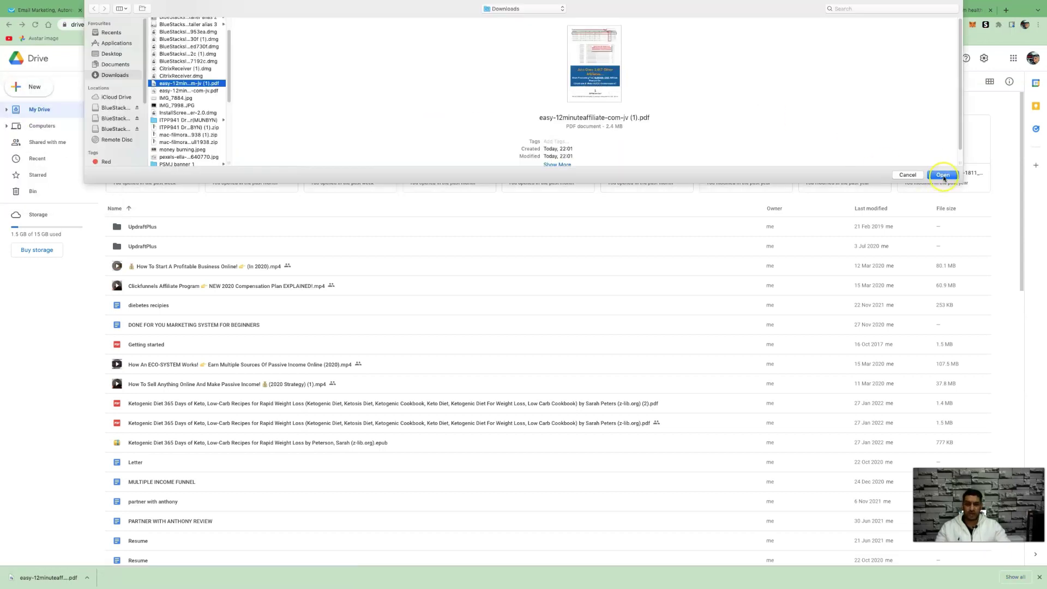
left_click(942, 175)
left_click(954, 554)
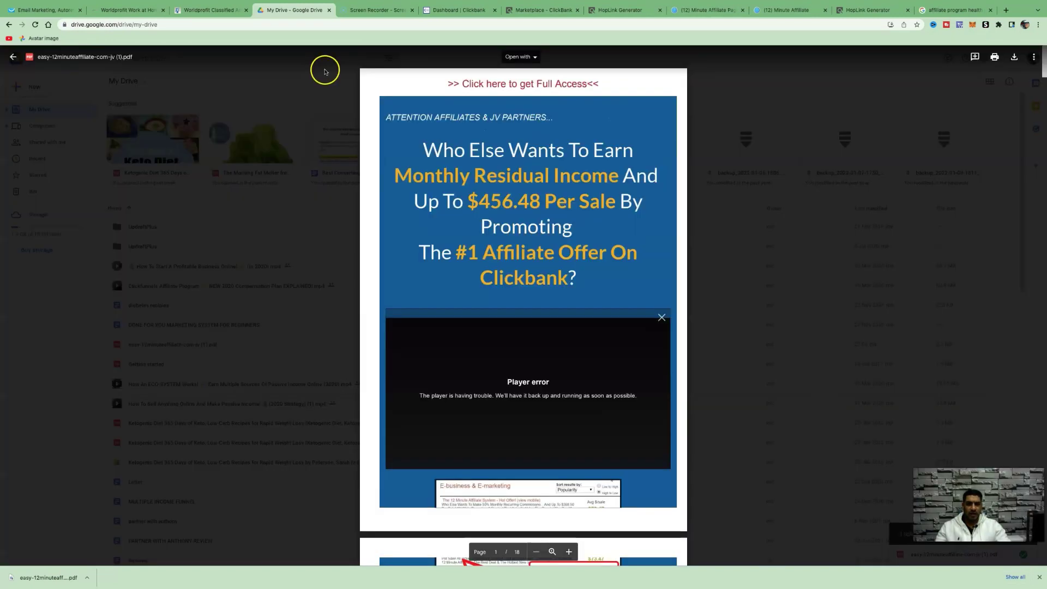
Share the uploaded PDF with anyone with the link and copy its sharing link.
left_click(1034, 57)
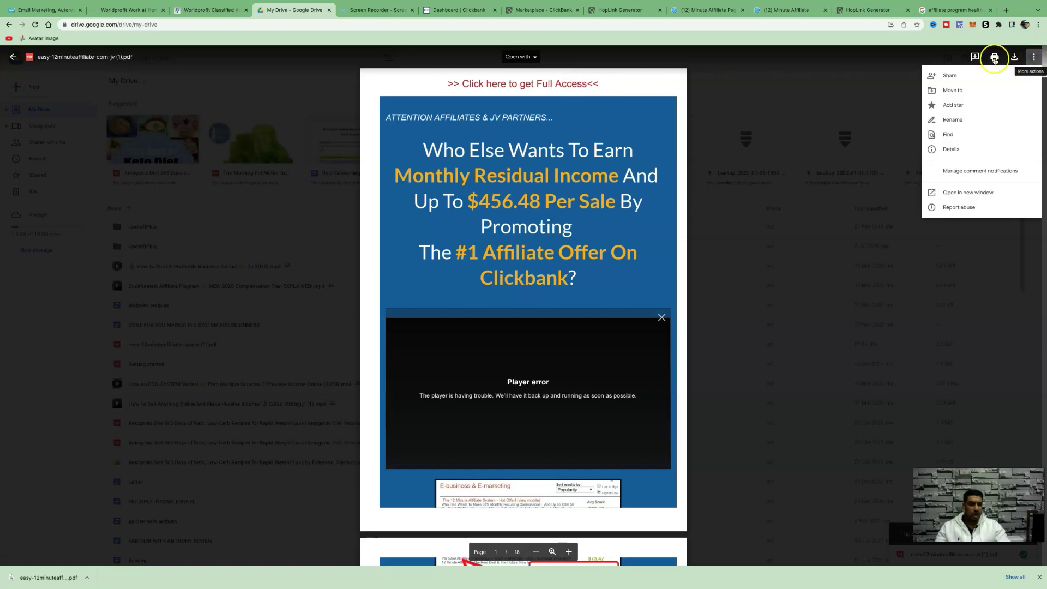
left_click(962, 81)
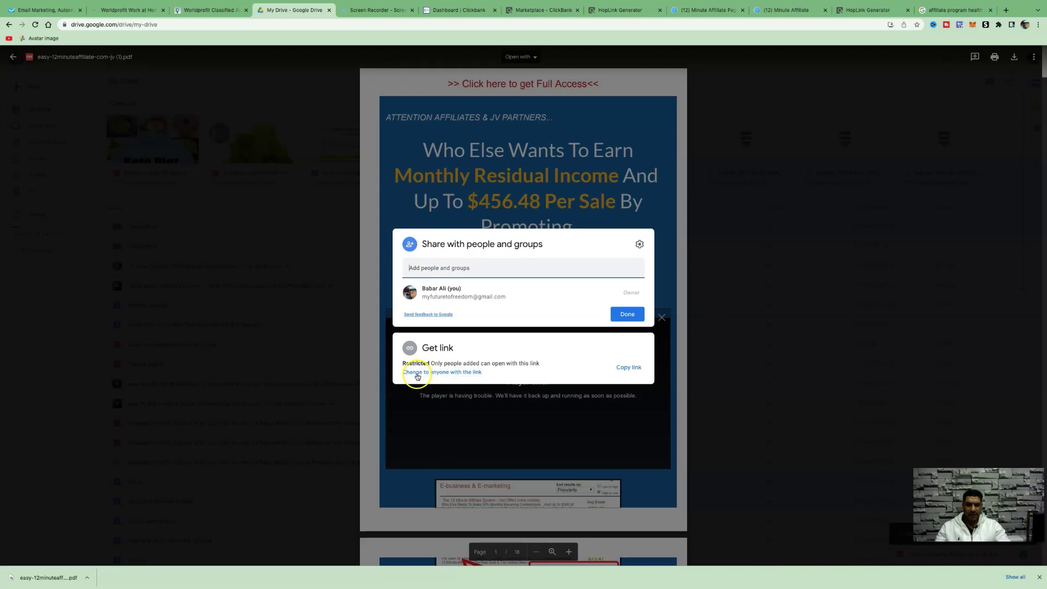
left_click(463, 373)
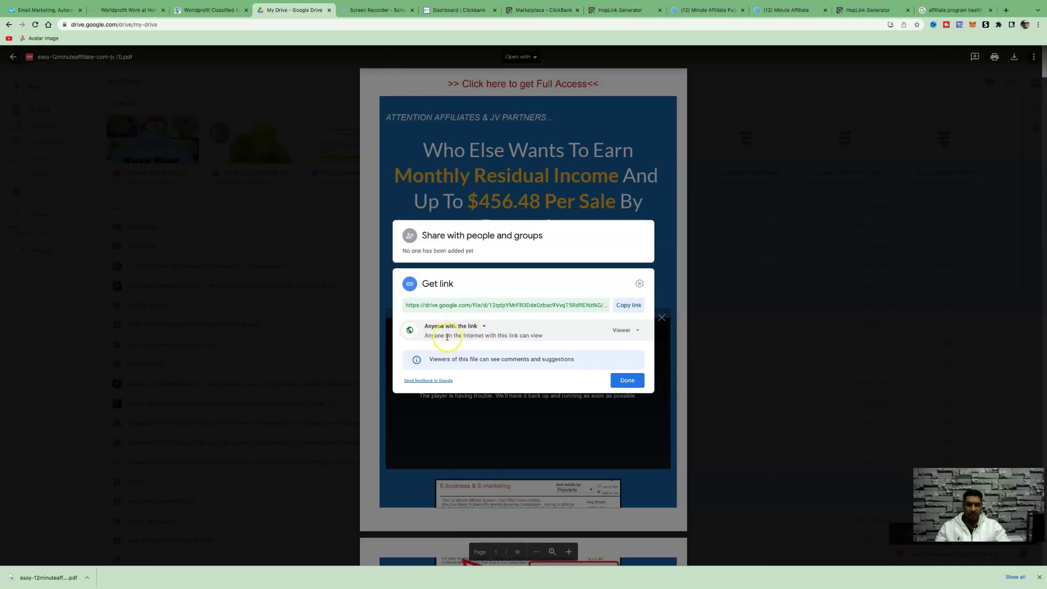
left_click(629, 306)
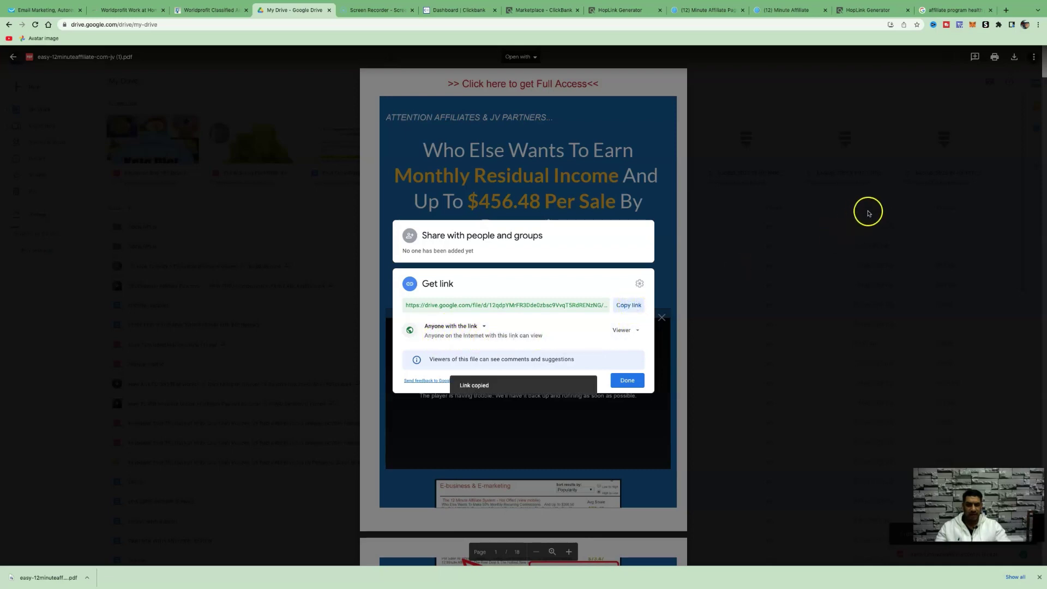
Create a blank Google Docs document, paste the PDF's Drive sharing link into it, and select the link.
left_click(1007, 10)
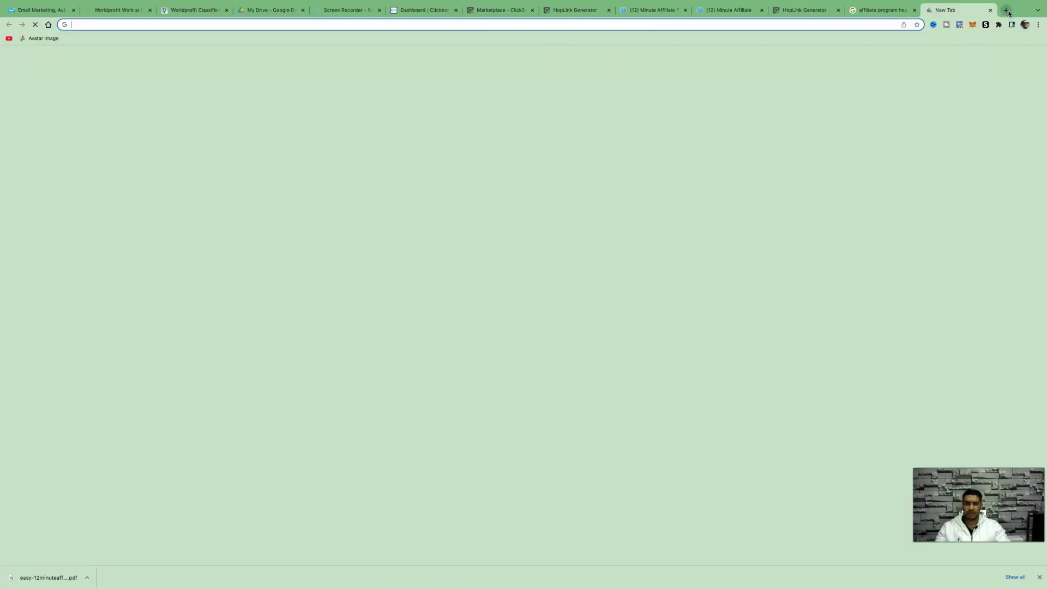
type("docs.new")
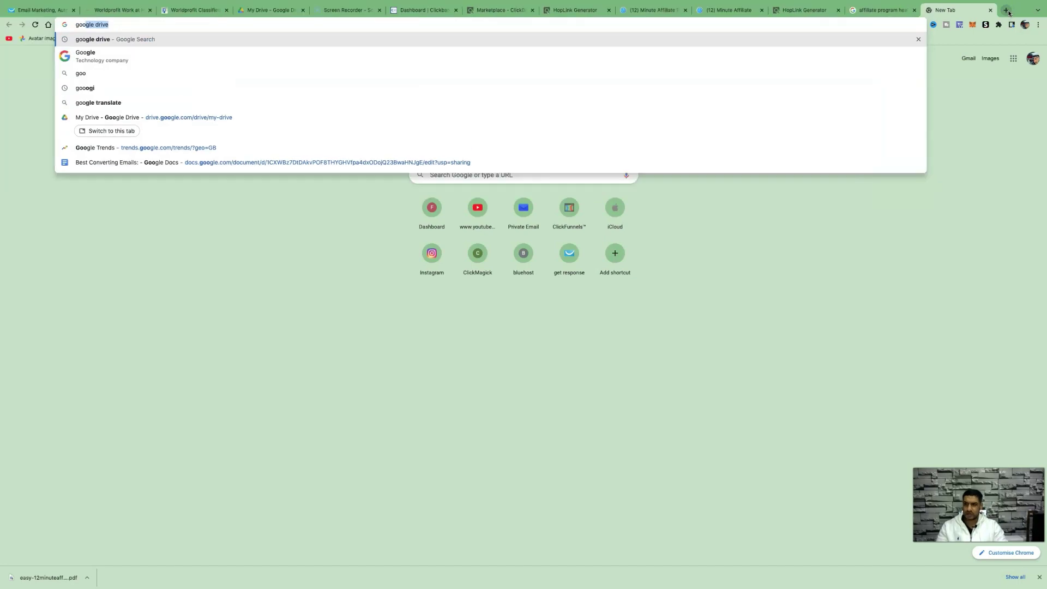
key("Return")
key("ctrl+v")
left_click_drag(381, 144, 595, 140)
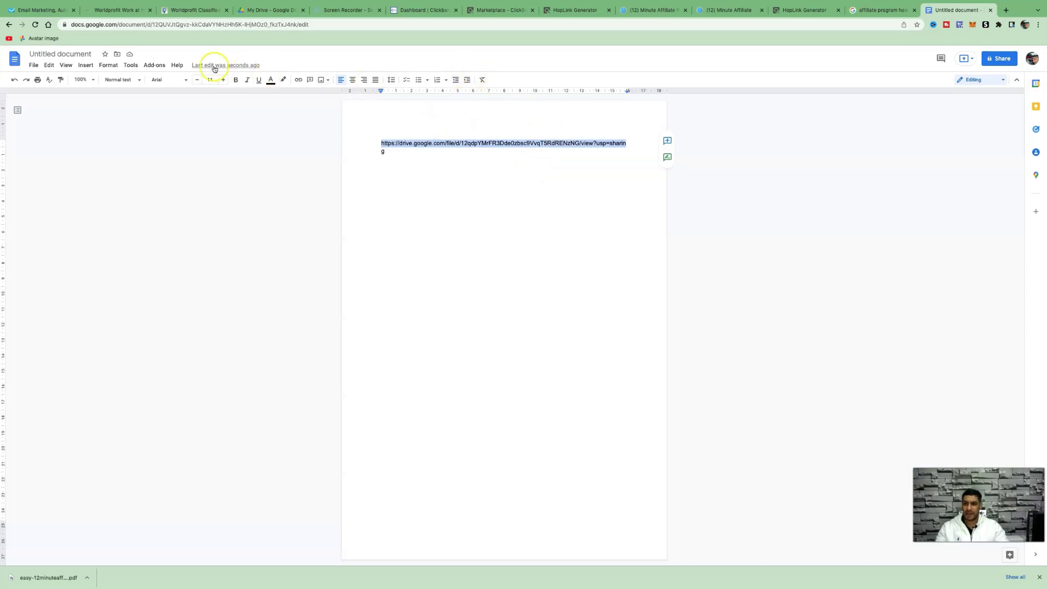
Switch to the Worldprofit homepage and look through its About Us, Our Services, Member Testimonials, Cool Facts and Member Login sections.
left_click(107, 11)
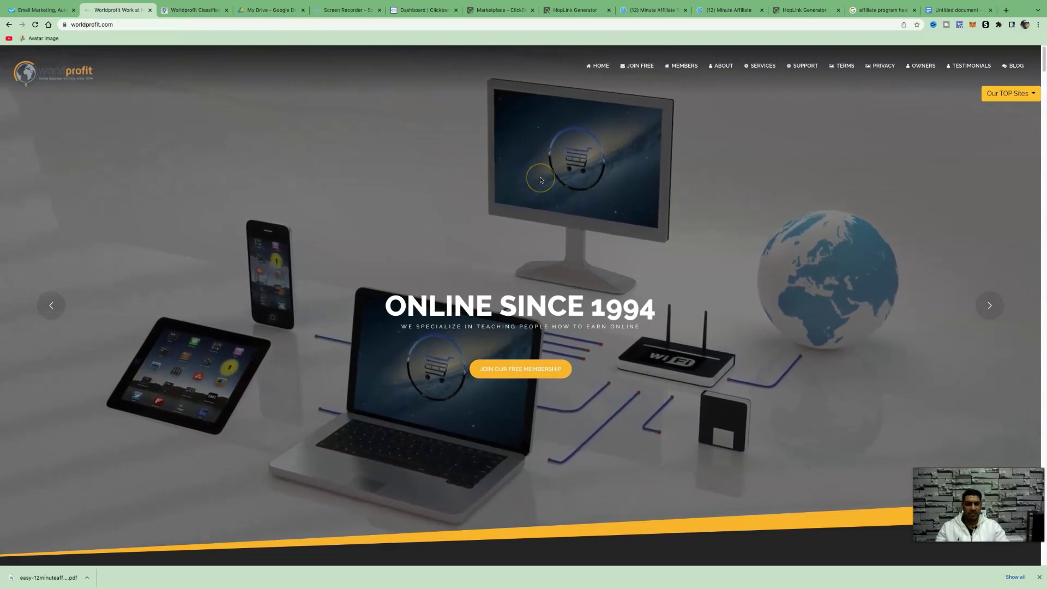
scroll(654, 191, "down", 2)
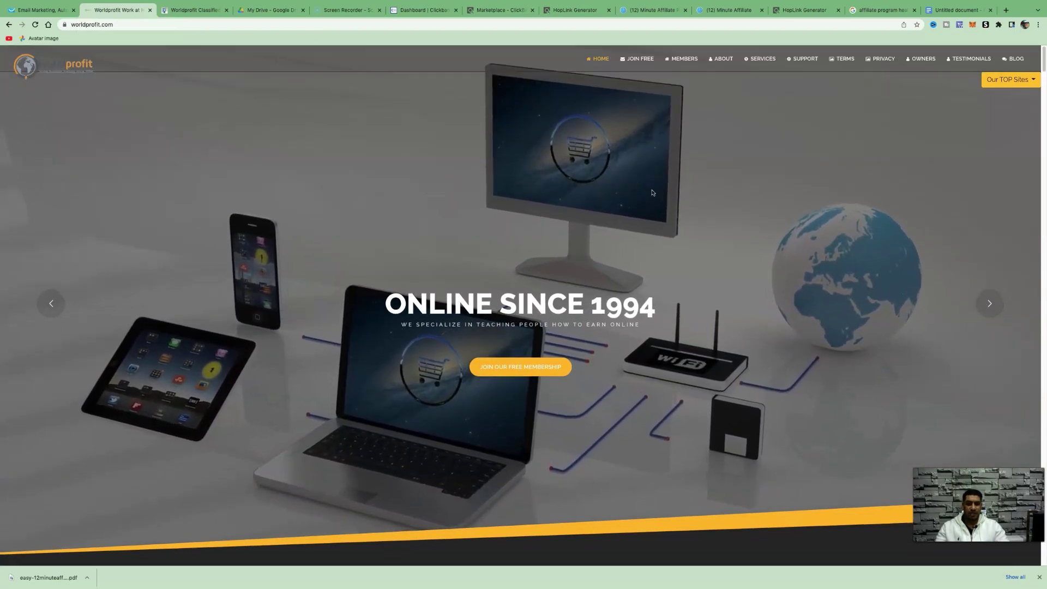
scroll(653, 191, "down", 10)
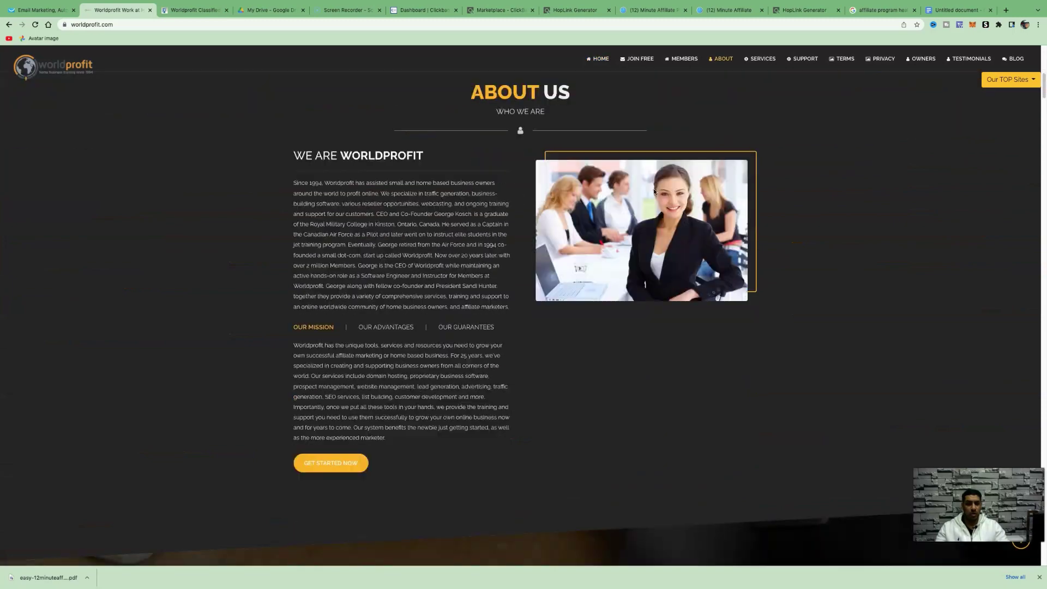
scroll(654, 191, "down", 15)
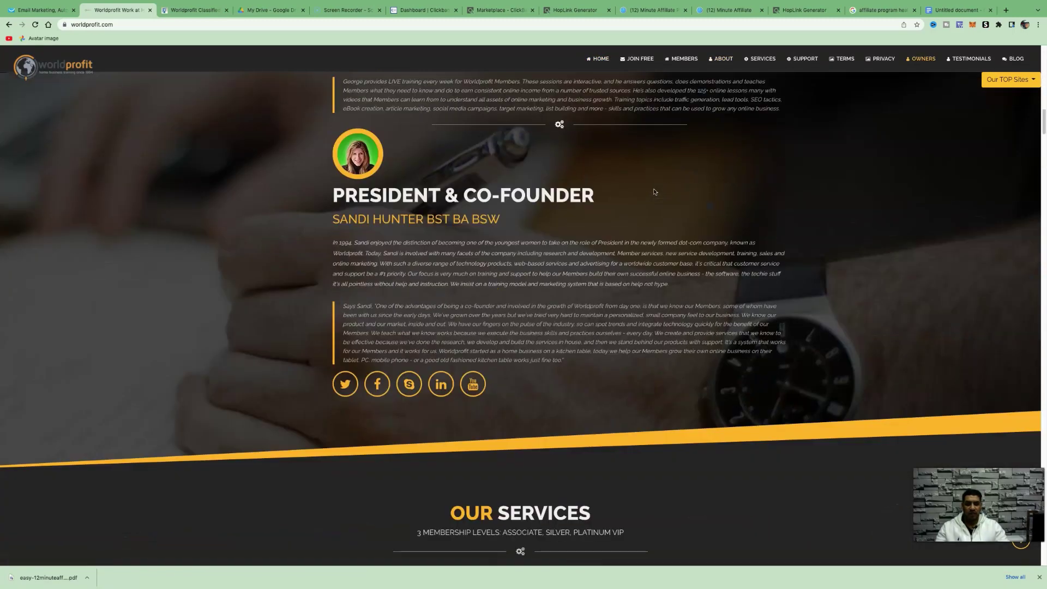
scroll(654, 192, "down", 9)
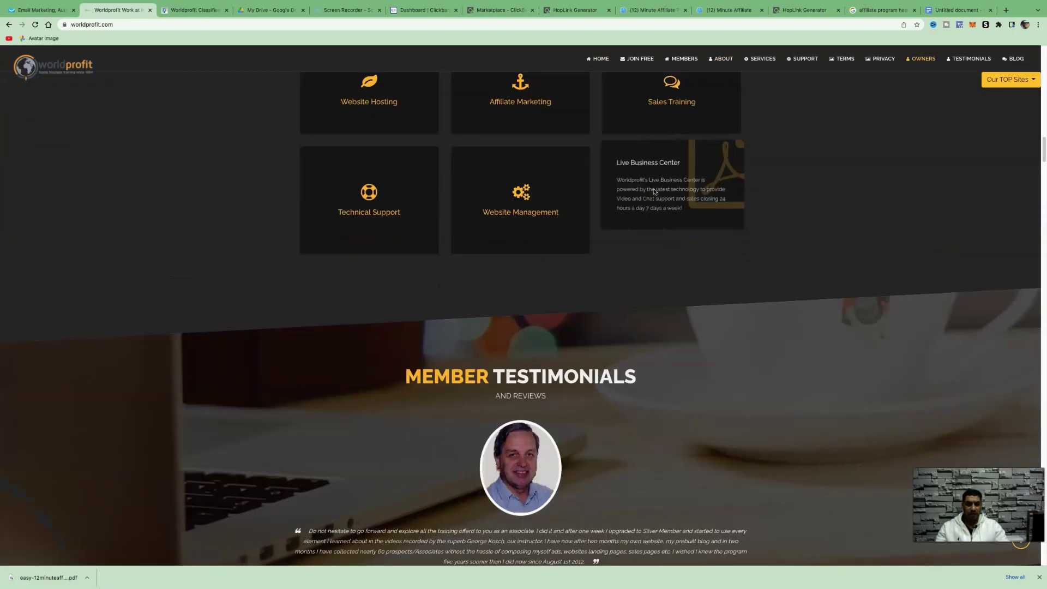
scroll(654, 191, "down", 4)
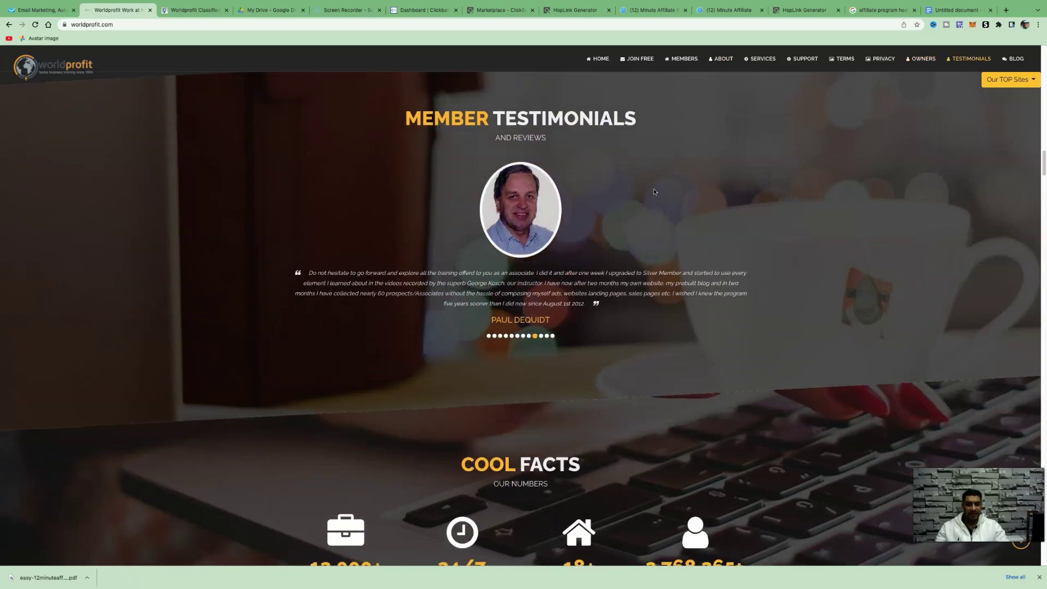
scroll(653, 192, "down", 5)
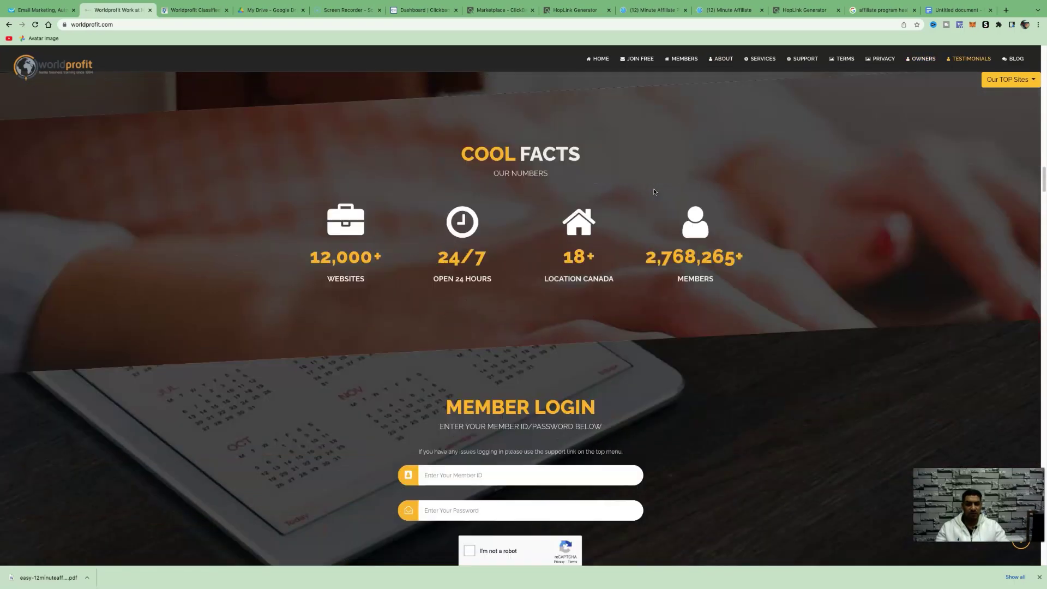
scroll(653, 192, "down", 1)
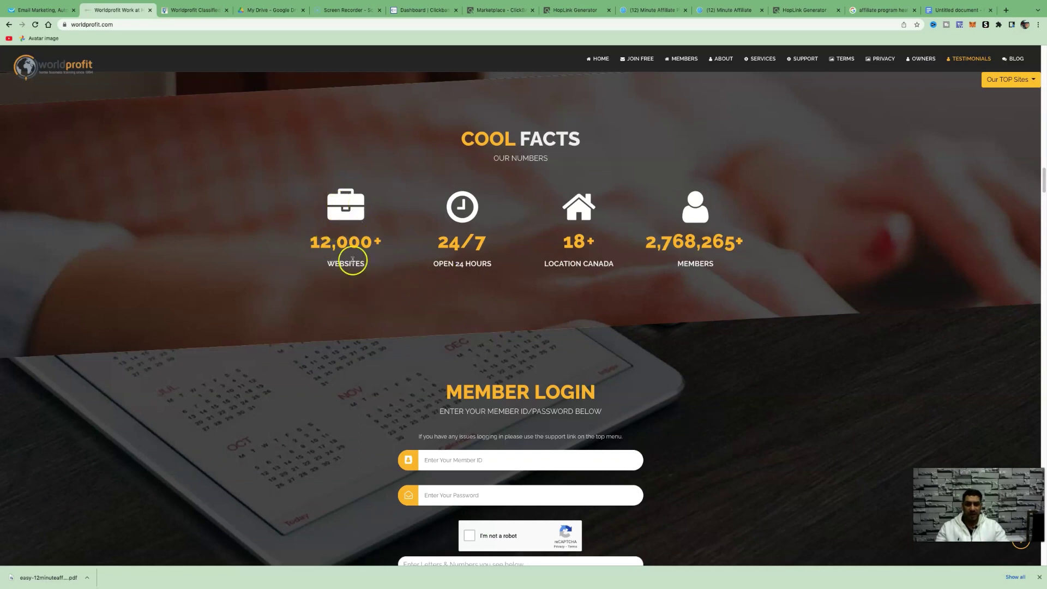
scroll(351, 256, "down", 2)
scroll(344, 175, "up", 3)
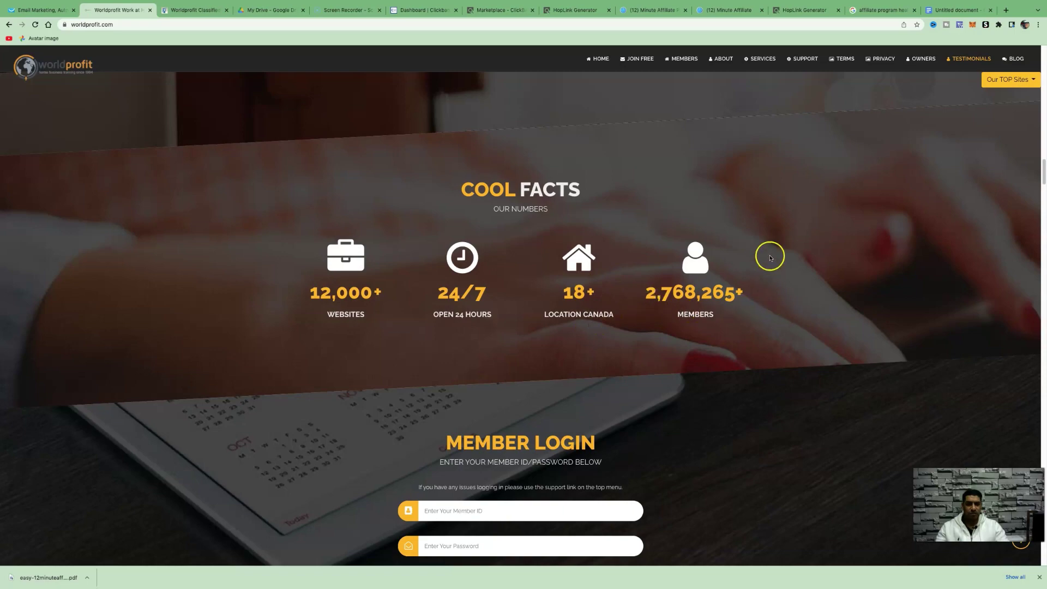
scroll(770, 258, "up", 15)
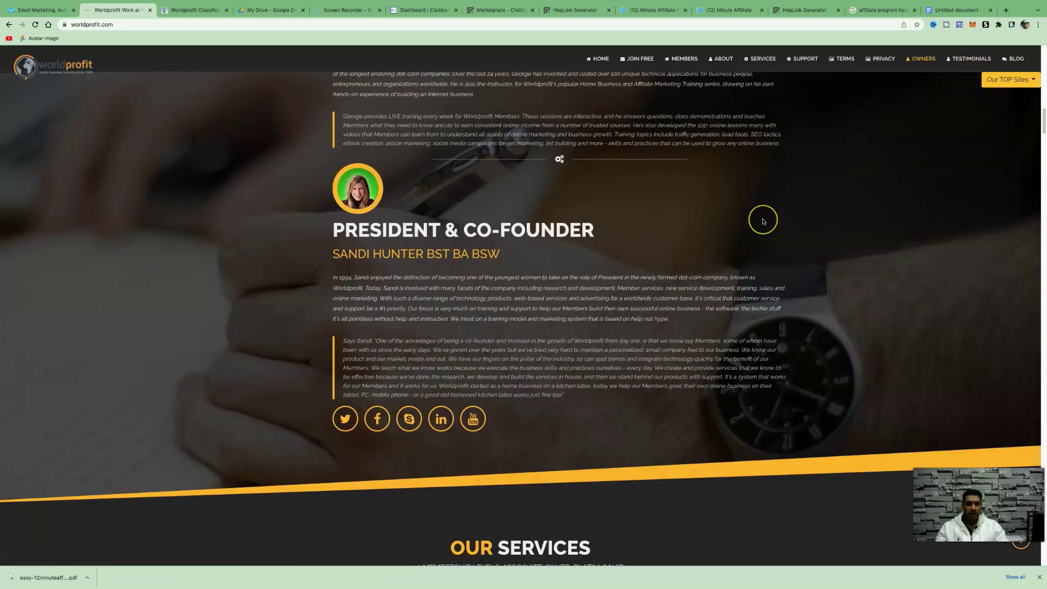
scroll(763, 221, "up", 10)
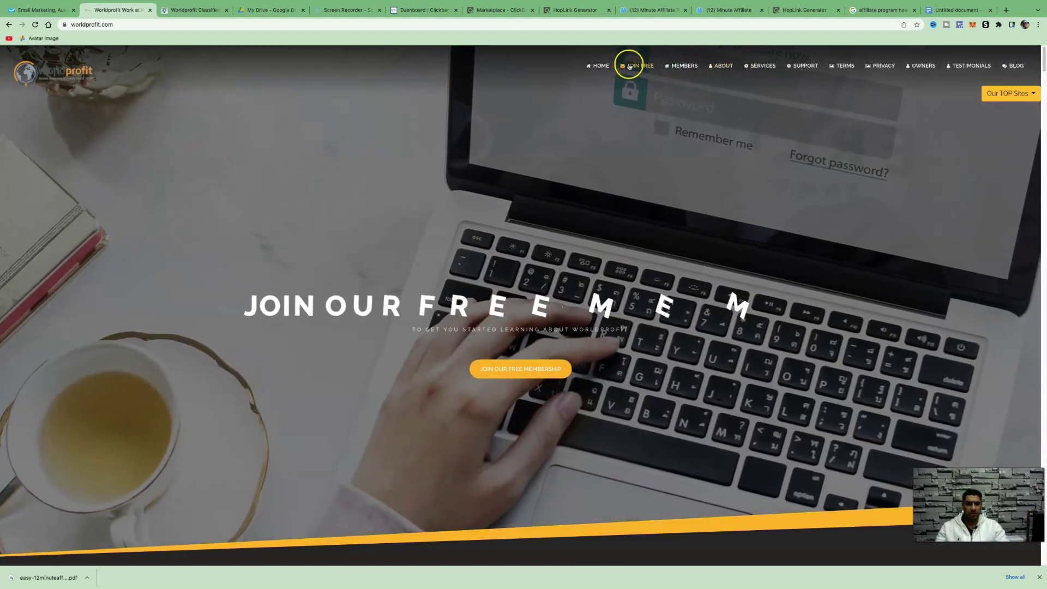
Close the Worldprofit homepage and open the free classified ad placement page from the member area.
left_click(149, 9)
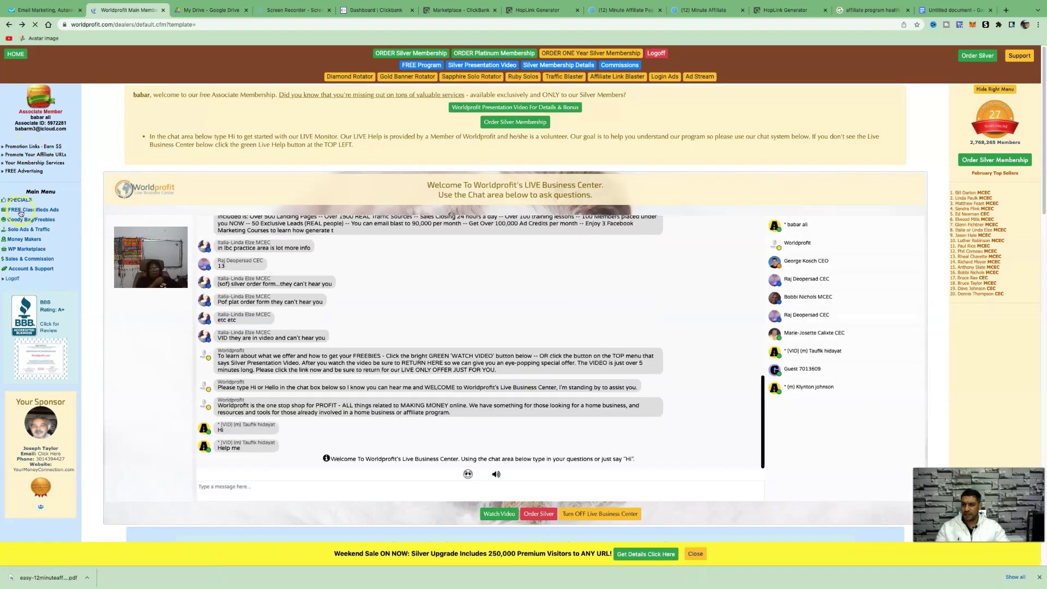
left_click(41, 210)
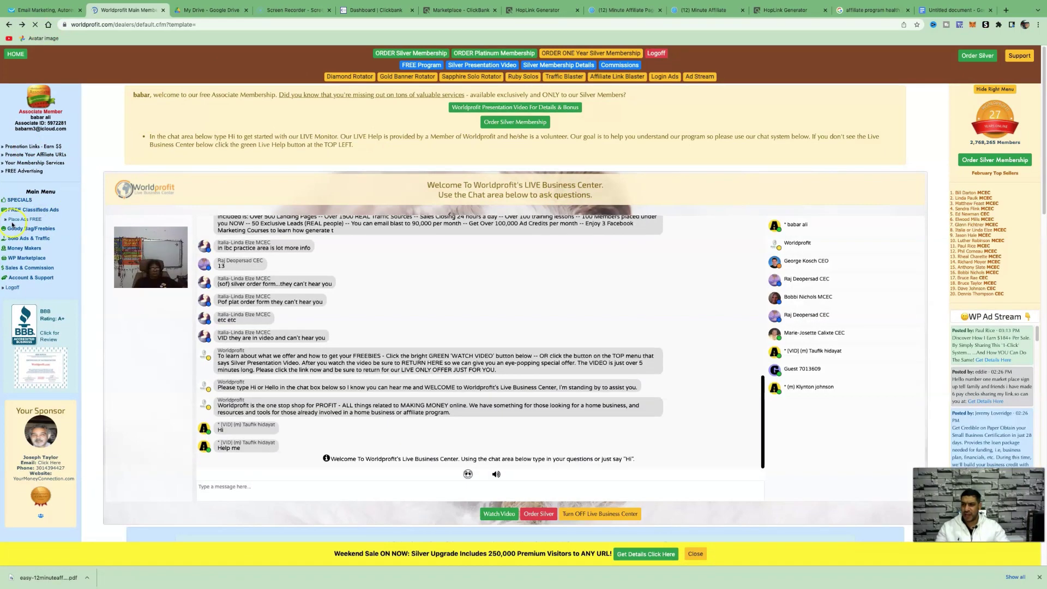
left_click(22, 220)
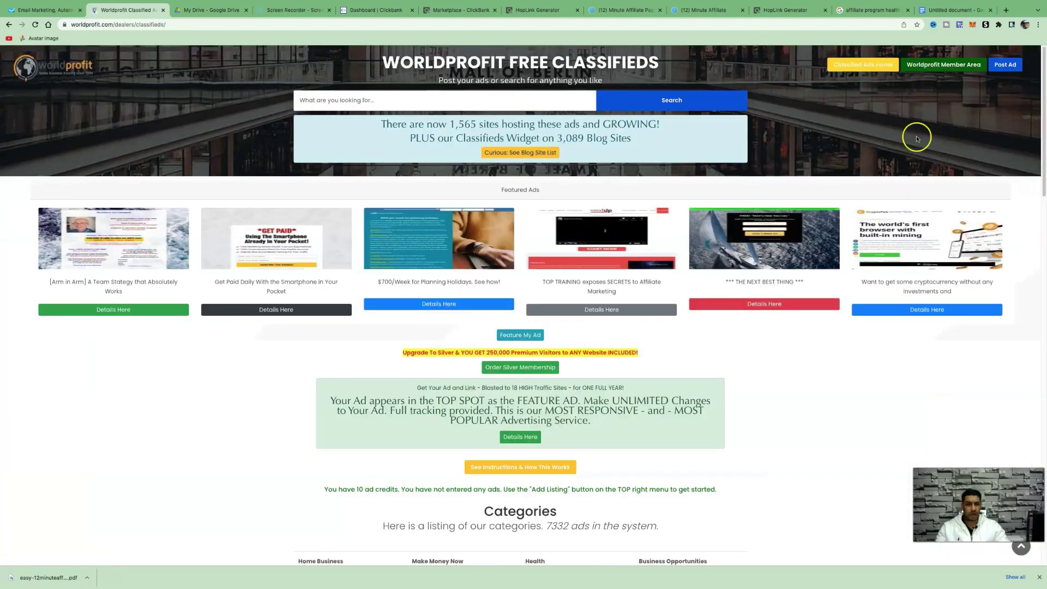
Start a new classified ad and title it "100% FREE PDF Shows How To Make $456 A Day - Easy", copied from the Google Docs document.
left_click(1009, 66)
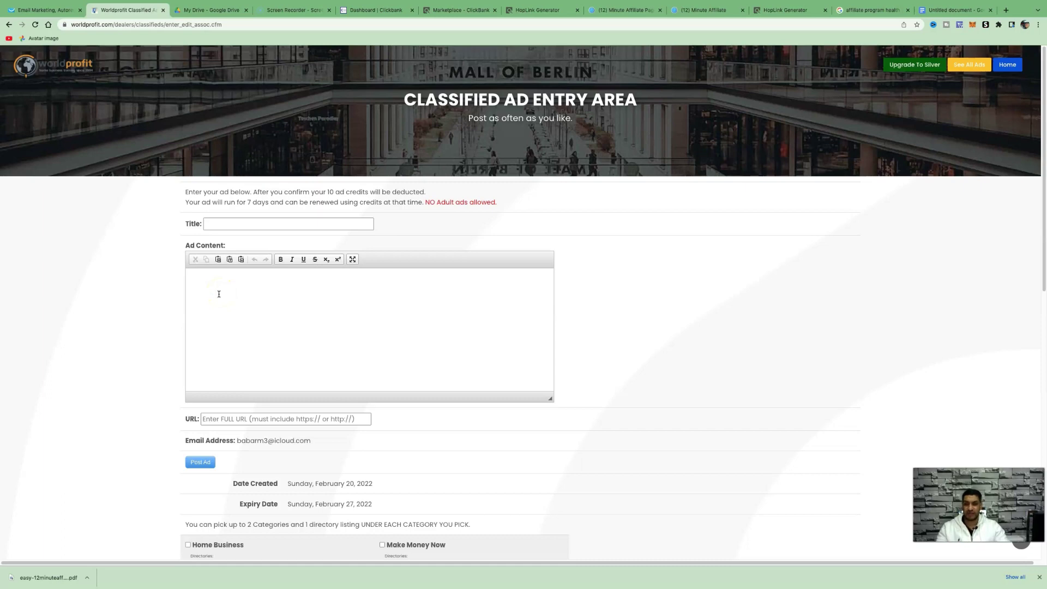
left_click(250, 225)
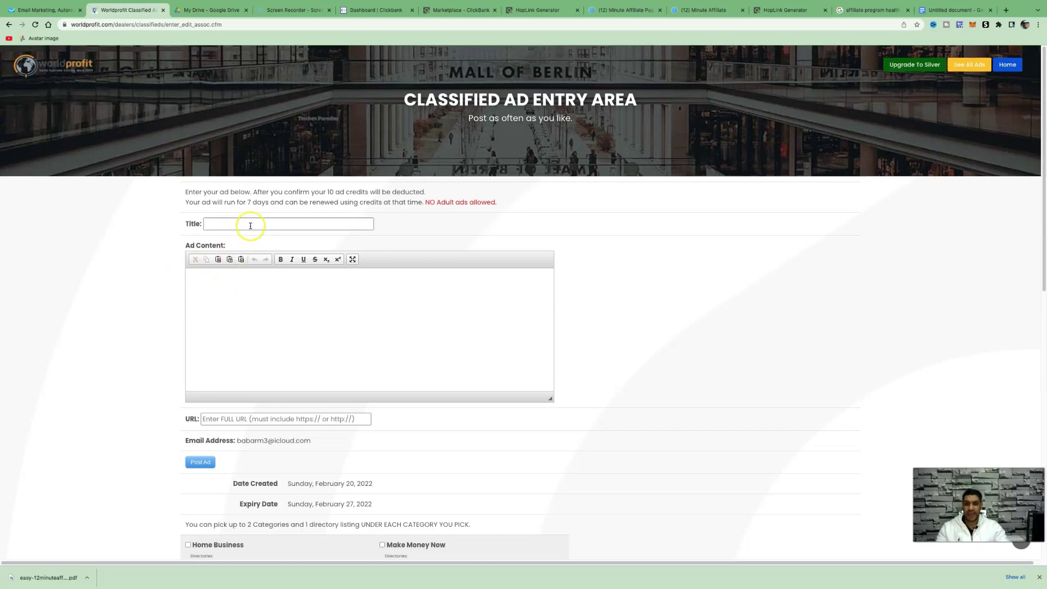
left_click(947, 12)
left_click_drag(381, 183, 519, 188)
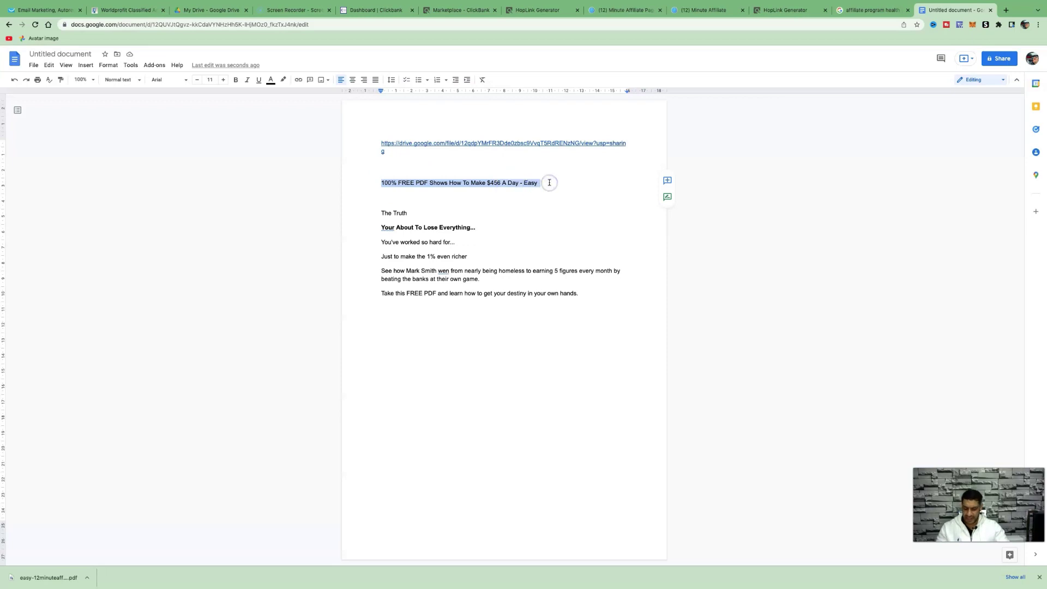
left_click_drag(549, 182, 548, 176)
key("ctrl+c")
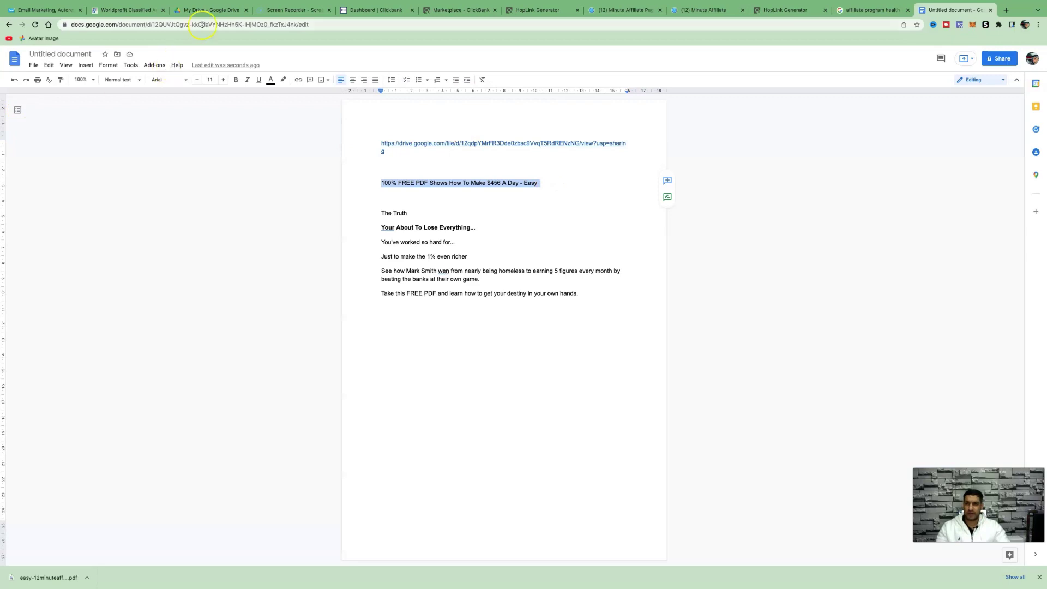
left_click(127, 10)
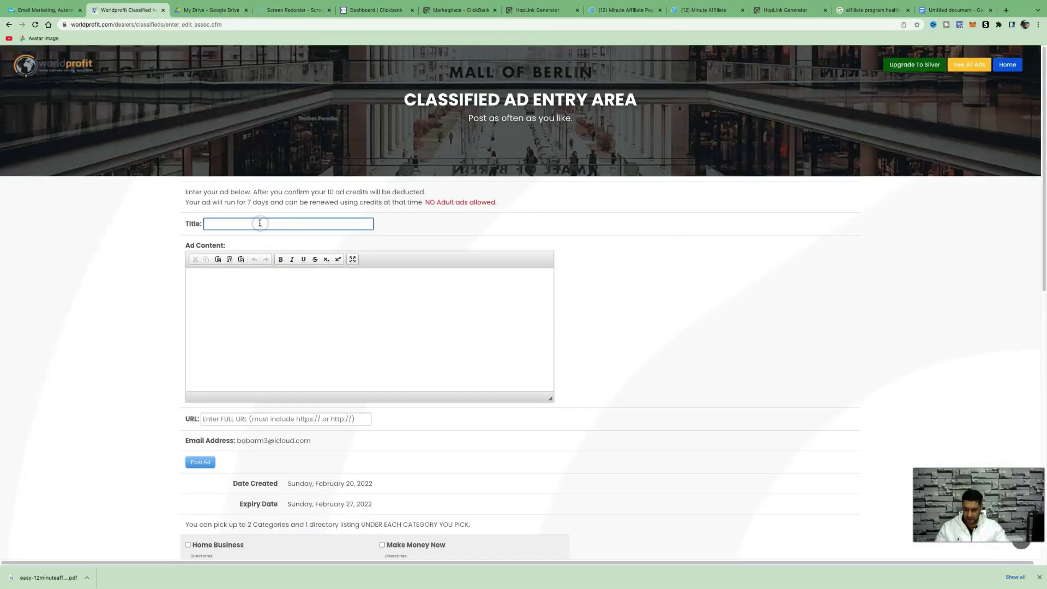
key("ctrl+v")
Copy the ad text from "The Truth" through "Take this FREE PDF..." in the Google Docs document into the classified ad's content.
left_click(227, 297)
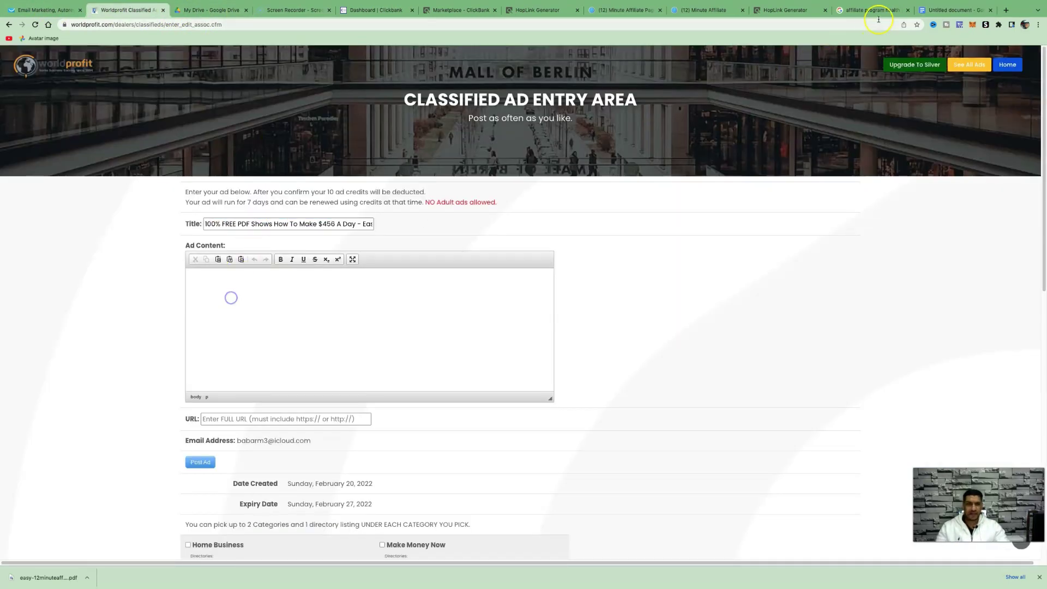
left_click(926, 11)
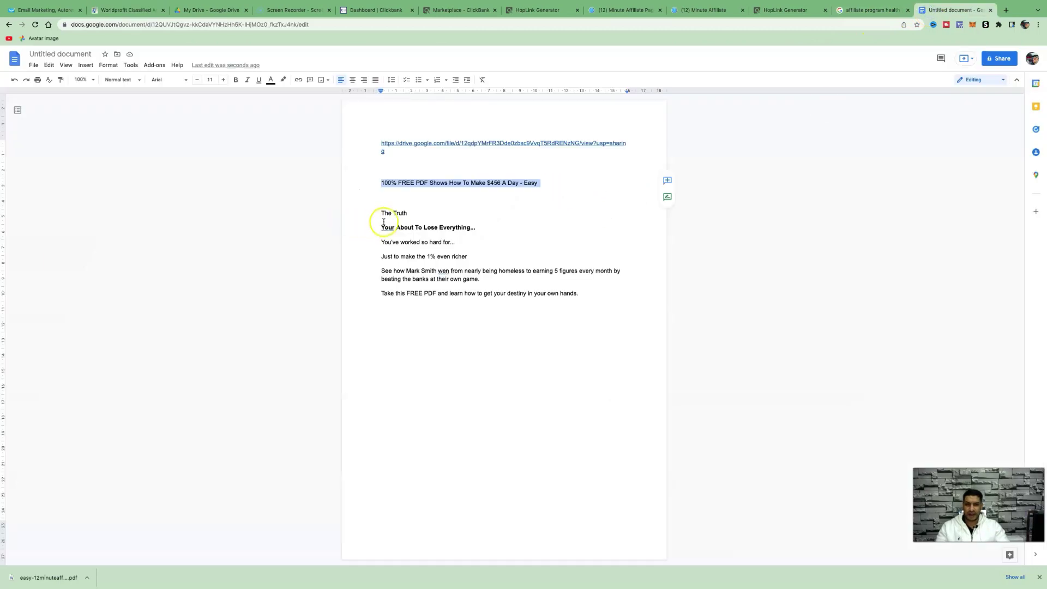
left_click_drag(378, 212, 480, 241)
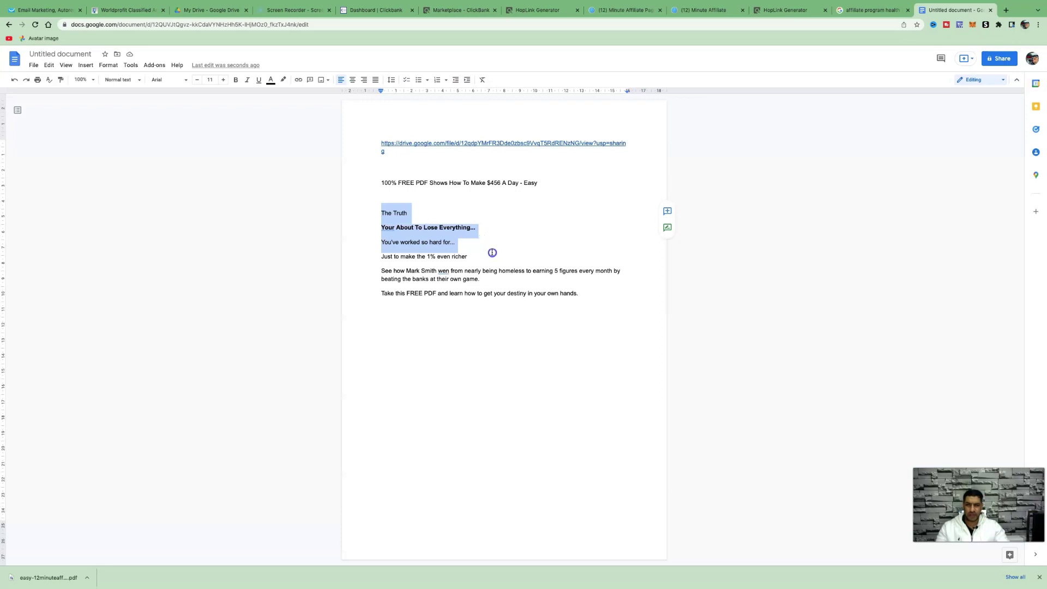
left_click_drag(492, 253, 501, 276)
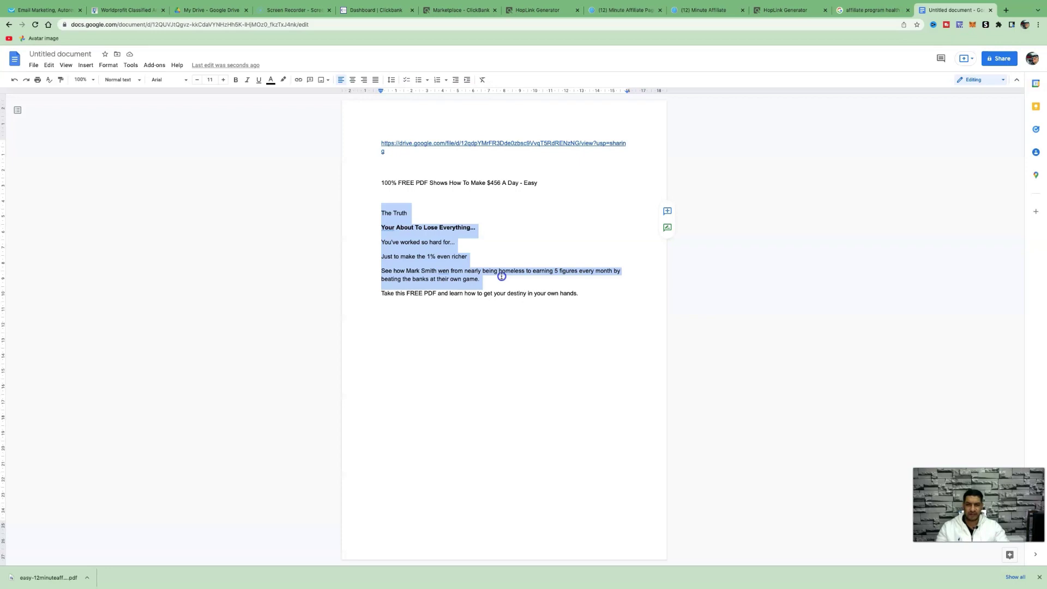
left_click_drag(501, 276, 540, 306)
key("ctrl+c")
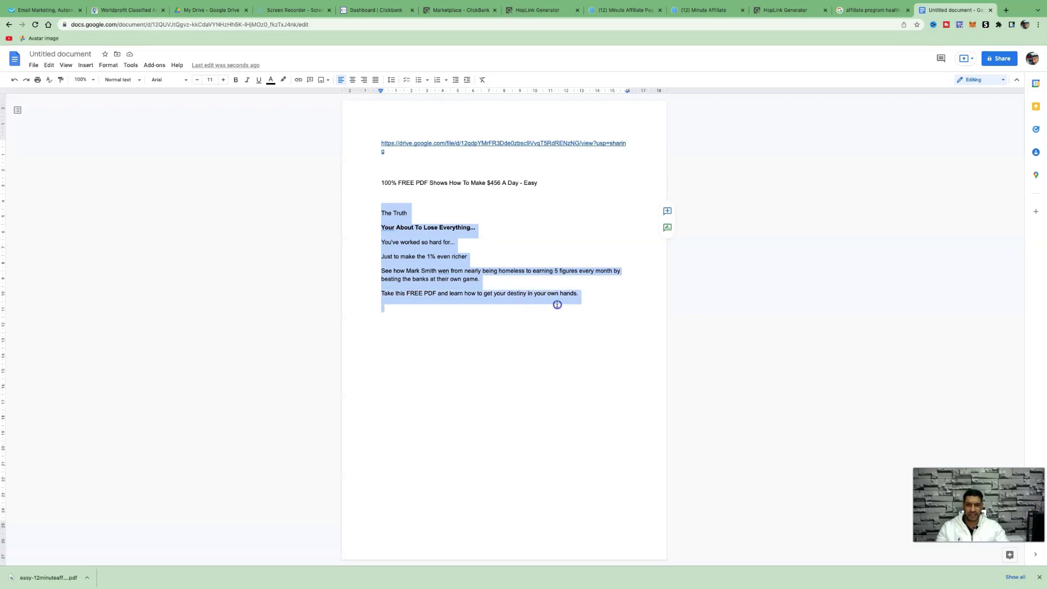
left_click(147, 10)
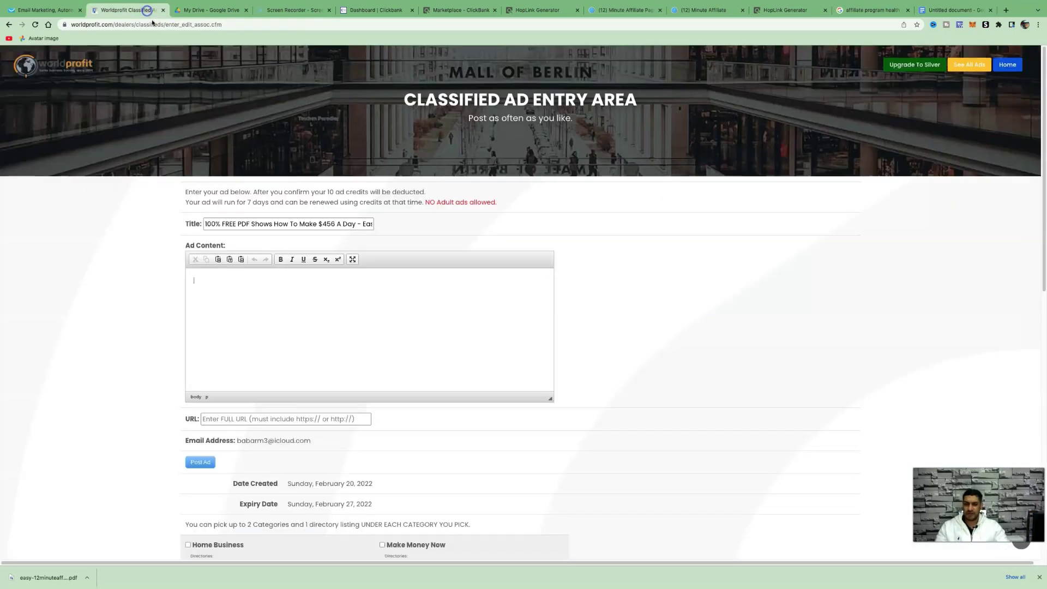
left_click(248, 281)
key("ctrl+v")
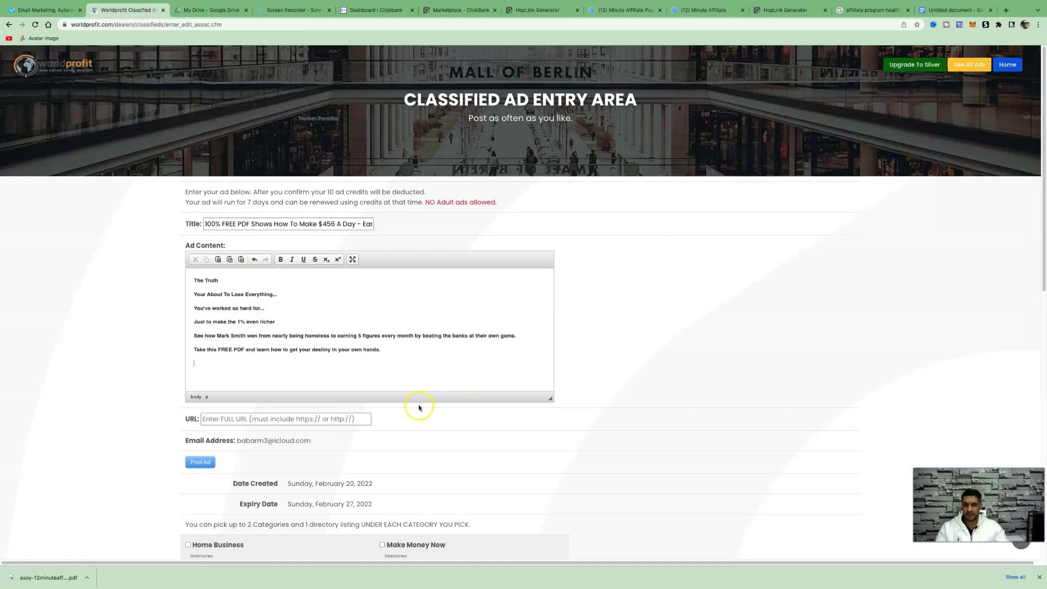
Go to the ad's URL field, switch to the GetResponse editor and review the Variant A landing page from headline to sign-up form.
scroll(322, 316, "down", 1)
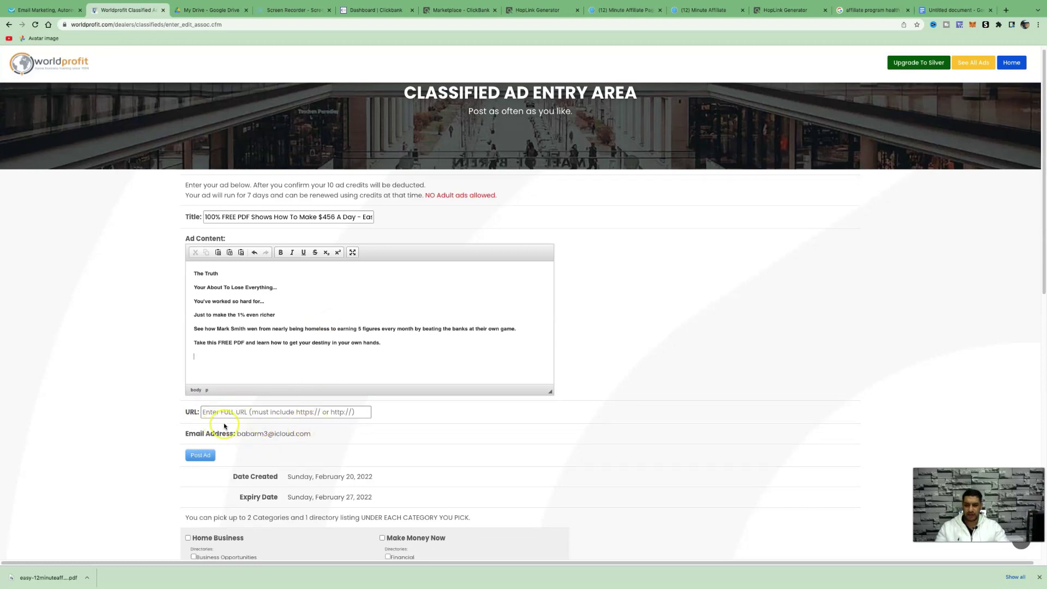
left_click(210, 413)
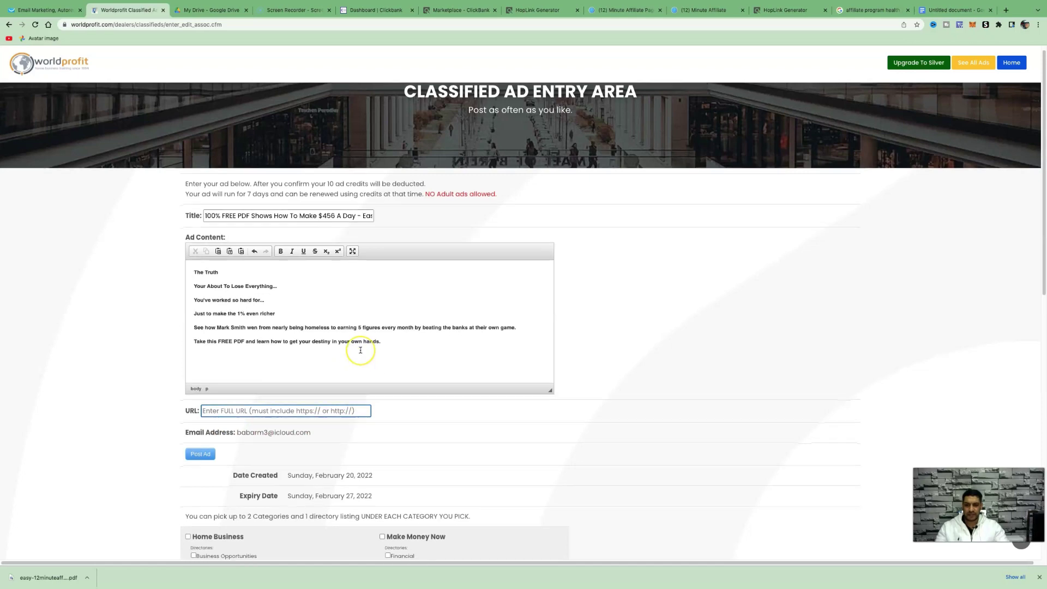
scroll(305, 316, "up", 1)
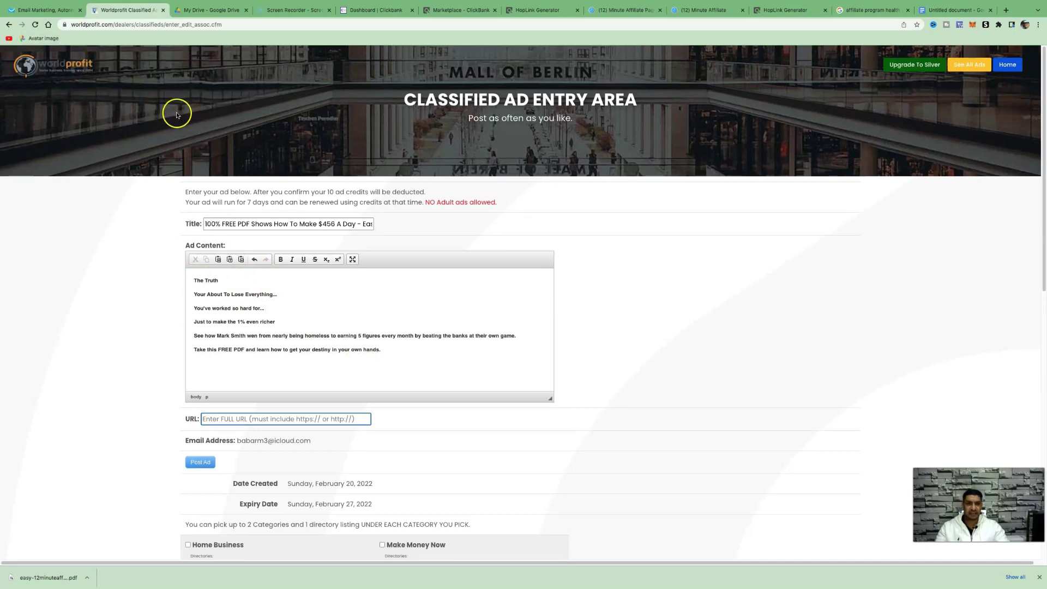
left_click(67, 11)
left_click(539, 177)
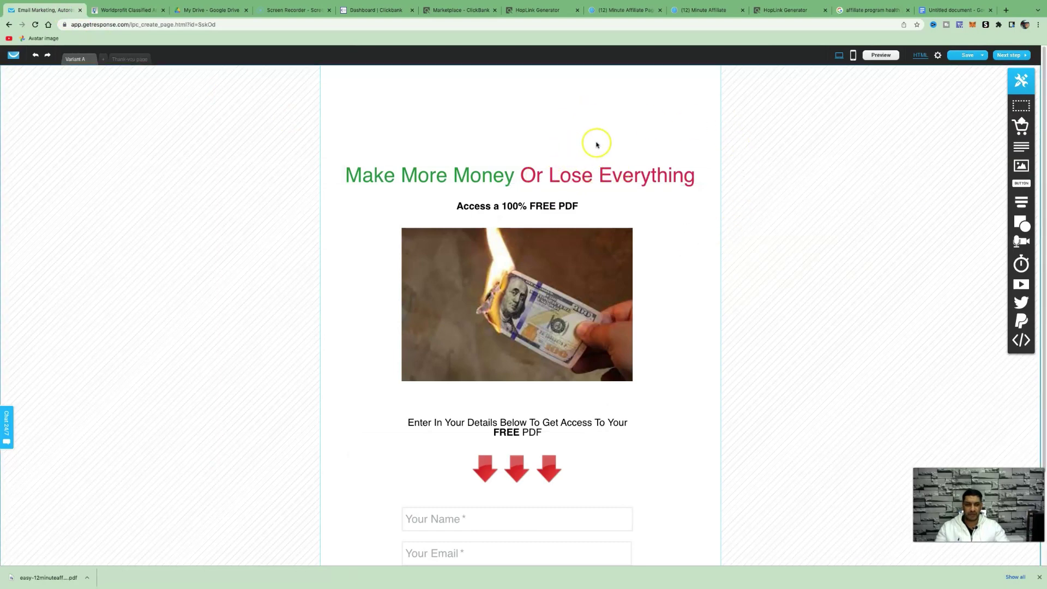
scroll(657, 155, "down", 1)
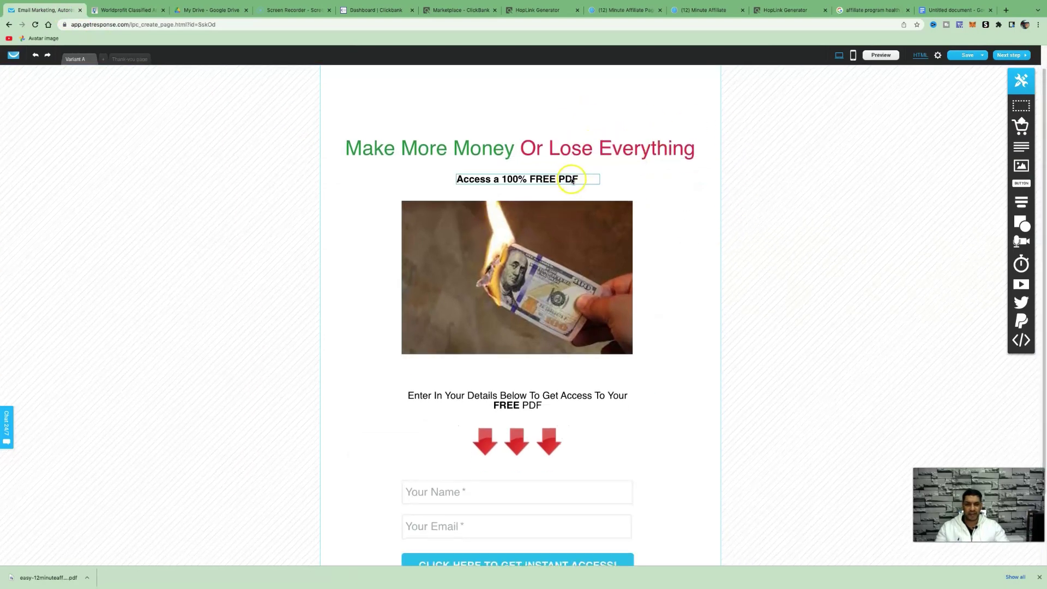
scroll(367, 145, "down", 1)
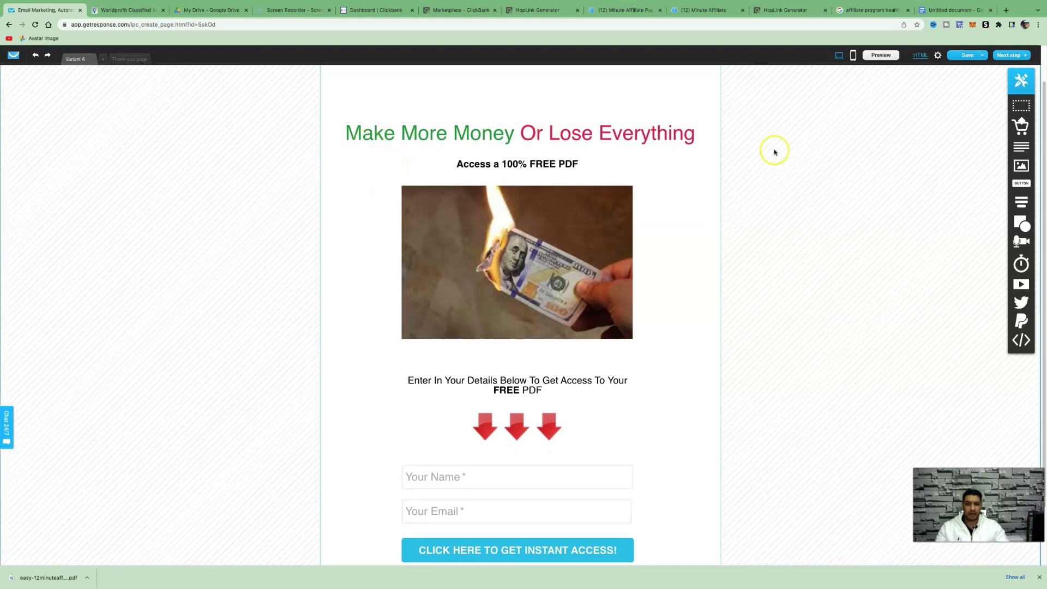
scroll(626, 180, "down", 1)
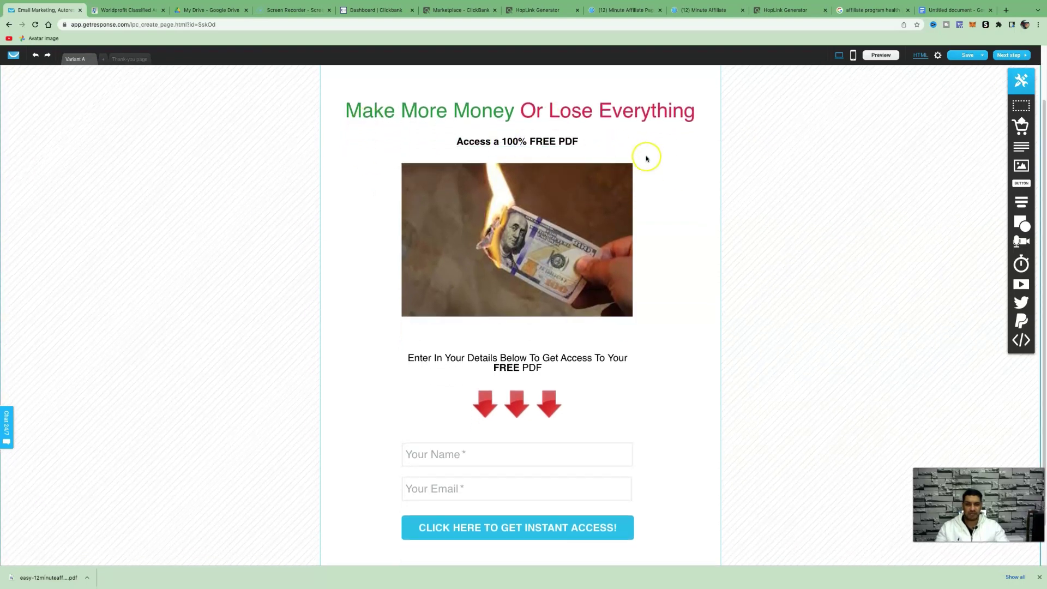
scroll(610, 208, "down", 1)
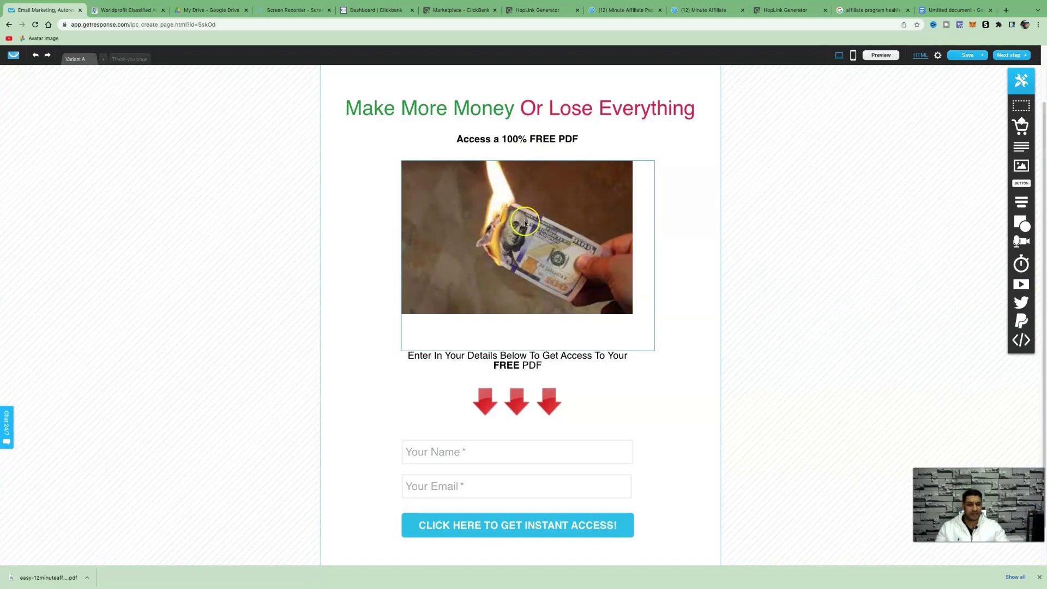
Search Google Images for "money burning" in a new browser tab and limit the usage rights to Creative Commons licences.
left_click(1005, 11)
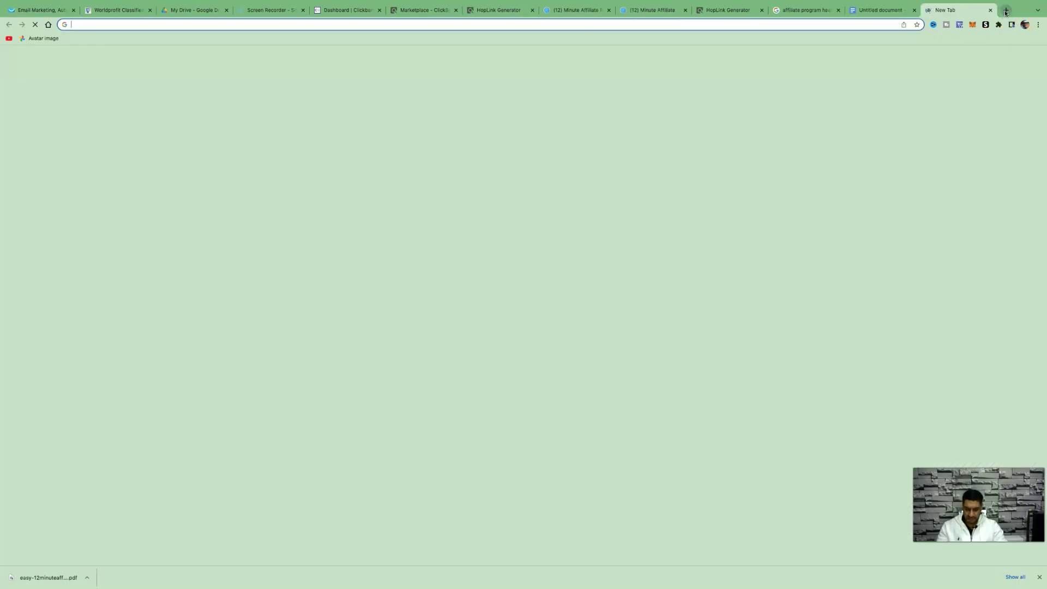
type("money burning")
key("Return")
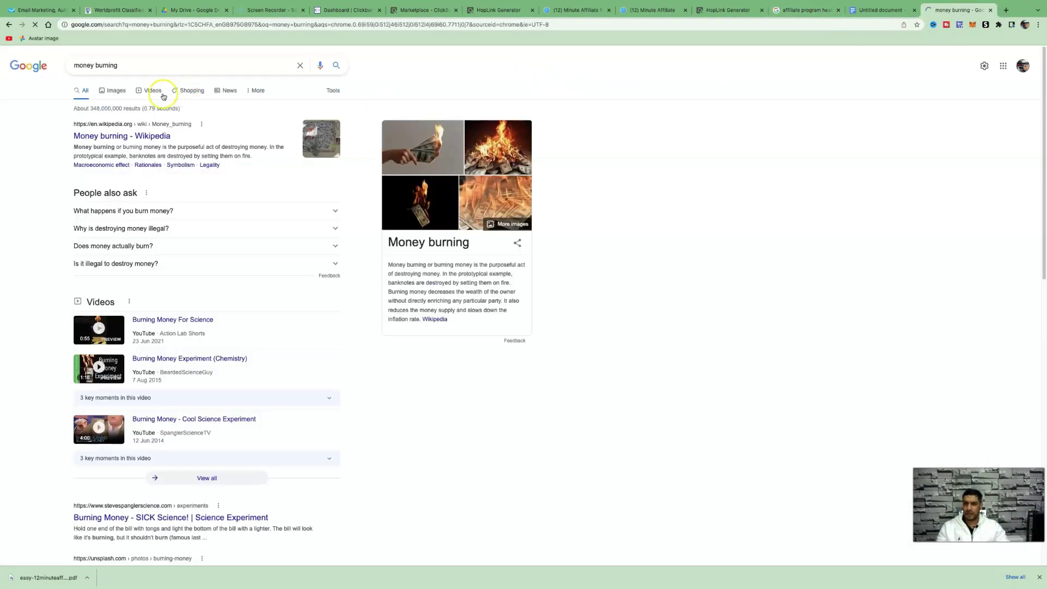
left_click(105, 92)
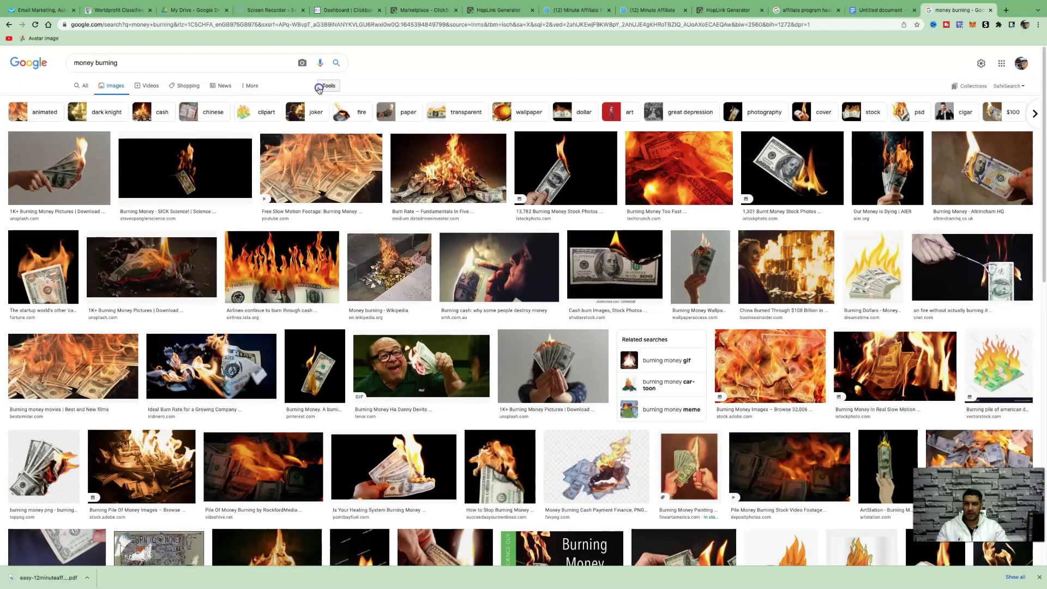
left_click(318, 89)
left_click(198, 101)
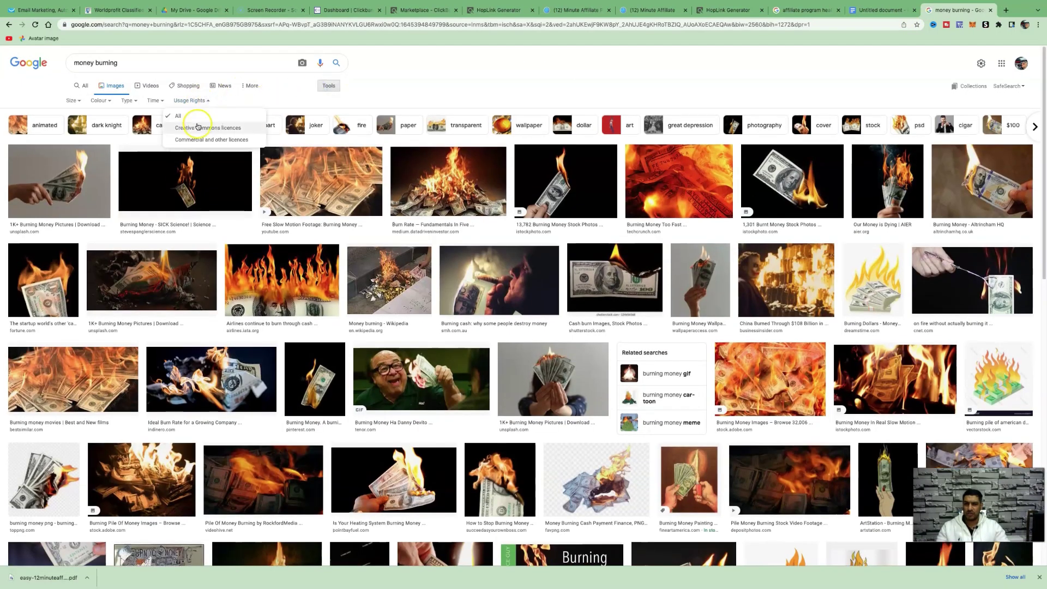
left_click(198, 129)
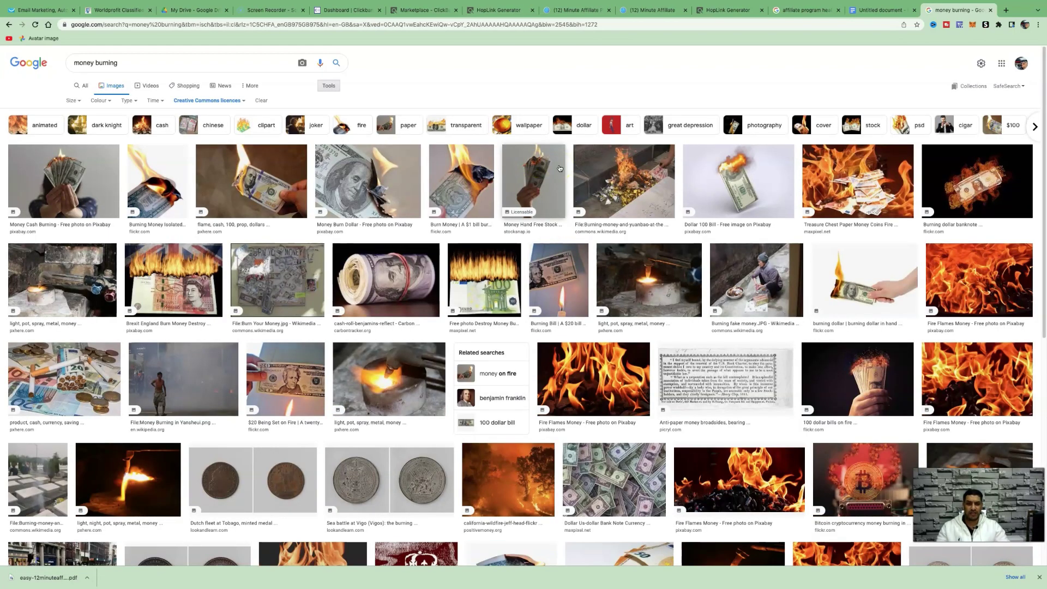
left_click(615, 177)
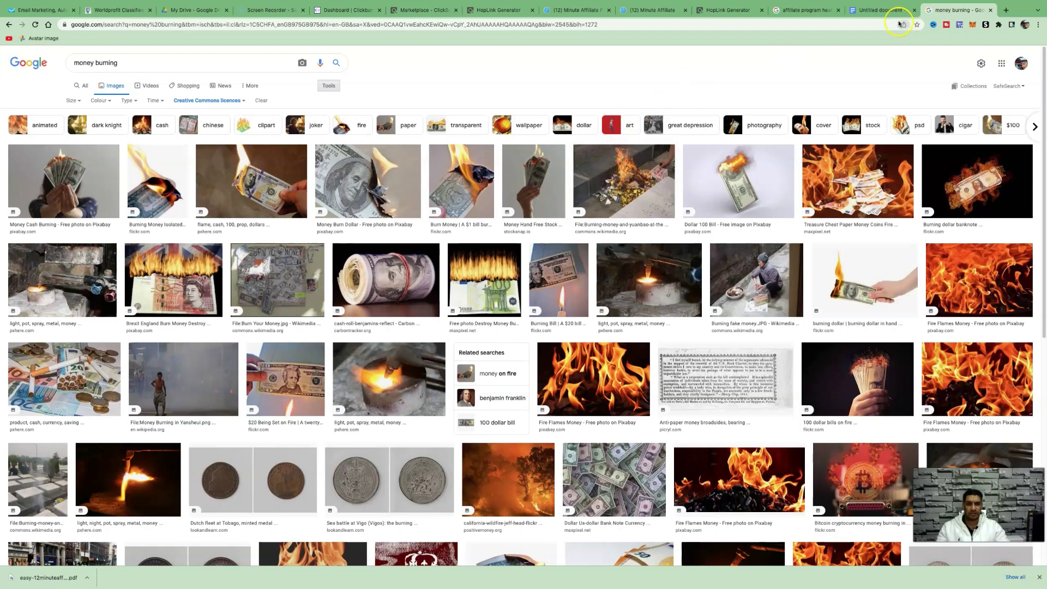
On the GetResponse Thank-you page, replace the "YES Show Me The Money!" button's link with the PDF's Drive sharing link from Google Docs.
left_click(41, 10)
left_click(126, 61)
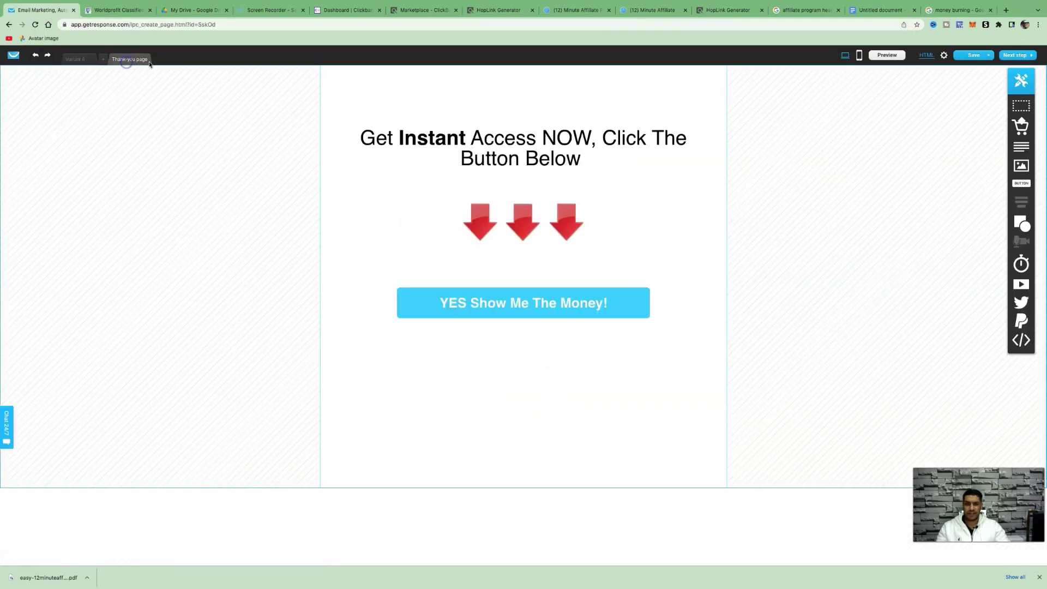
left_click(521, 306)
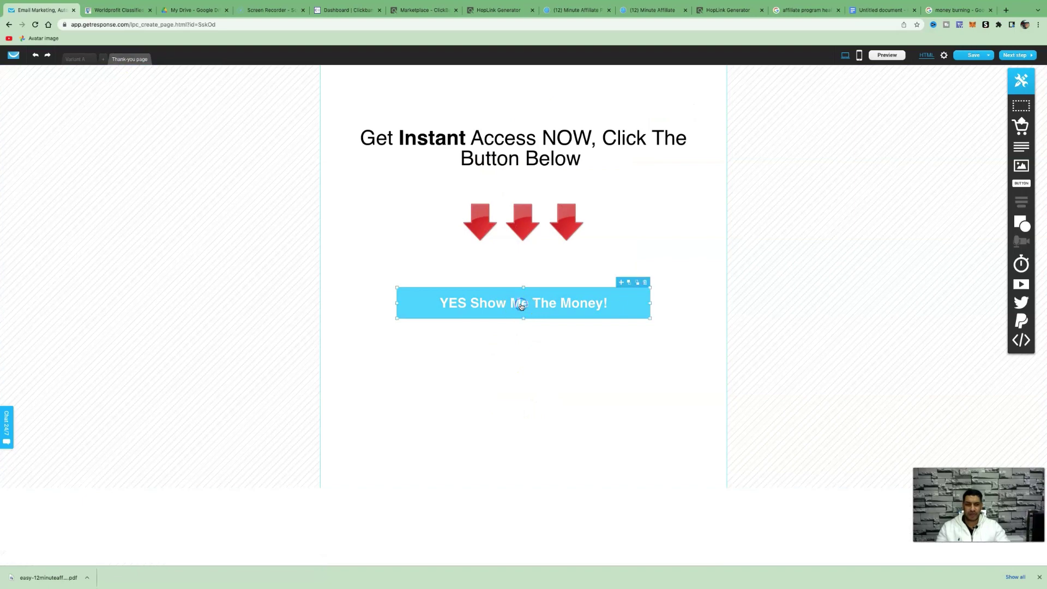
left_click(555, 272)
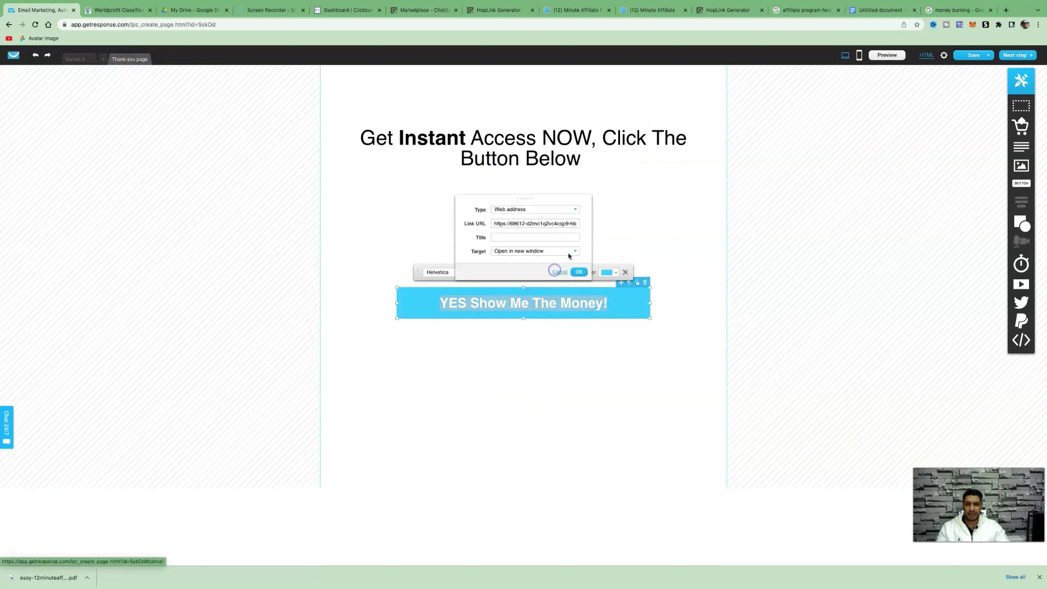
left_click(897, 10)
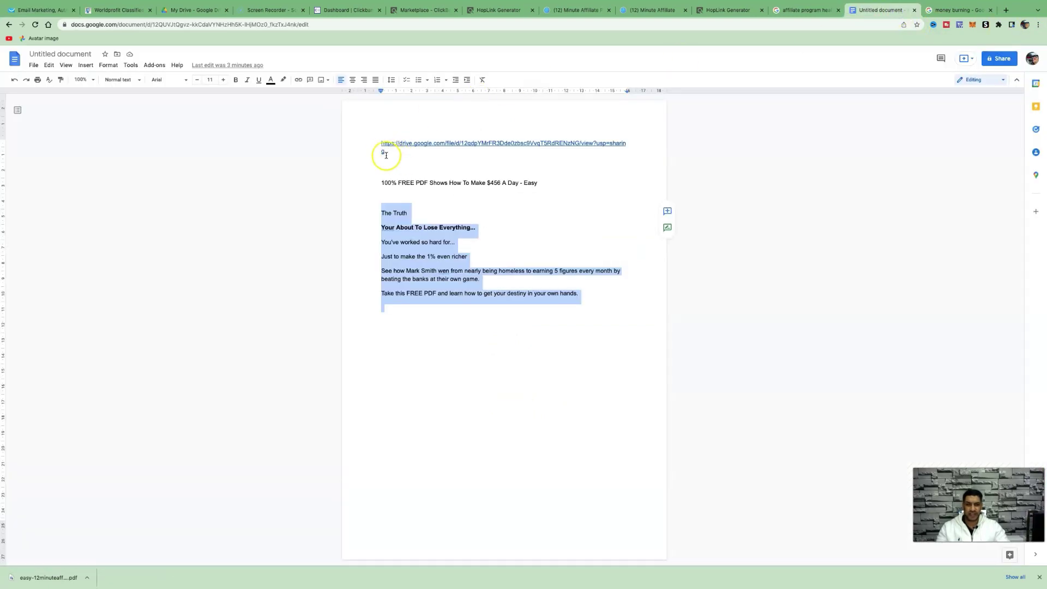
left_click_drag(376, 141, 422, 152)
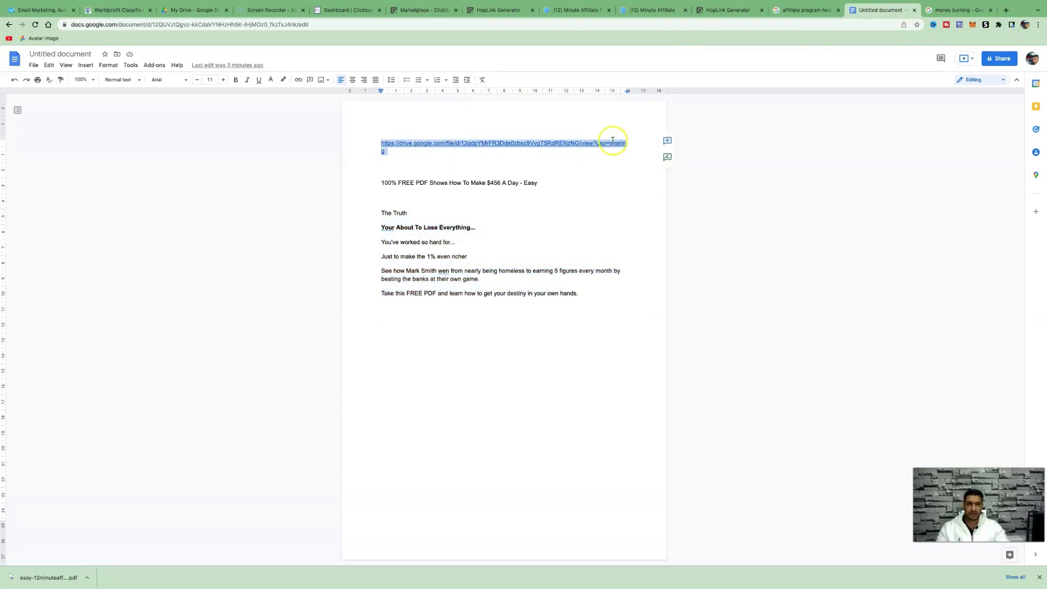
left_click(37, 10)
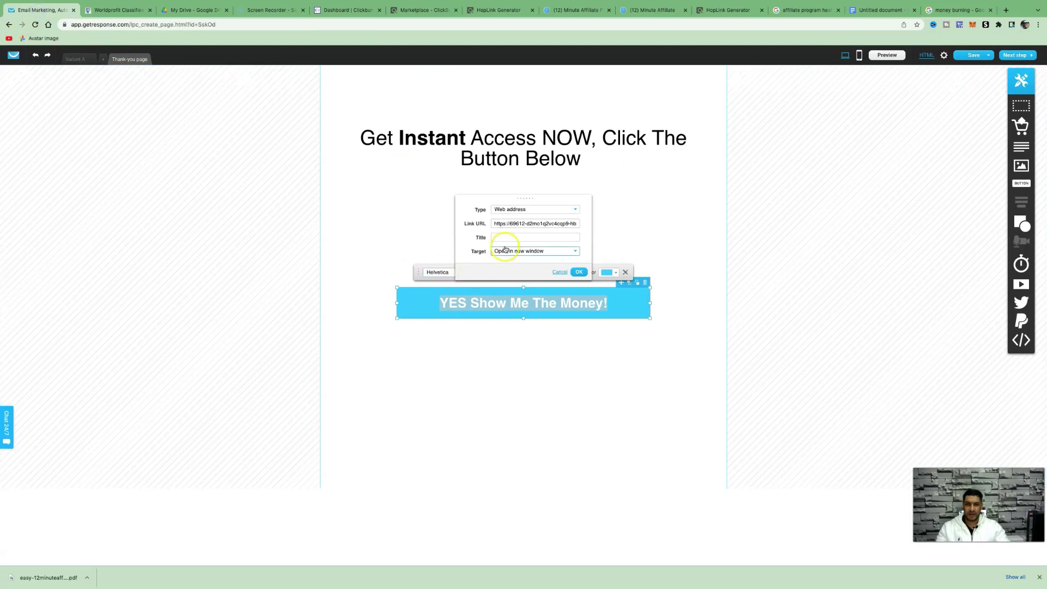
left_click_drag(493, 224, 599, 225)
key("BackSpace")
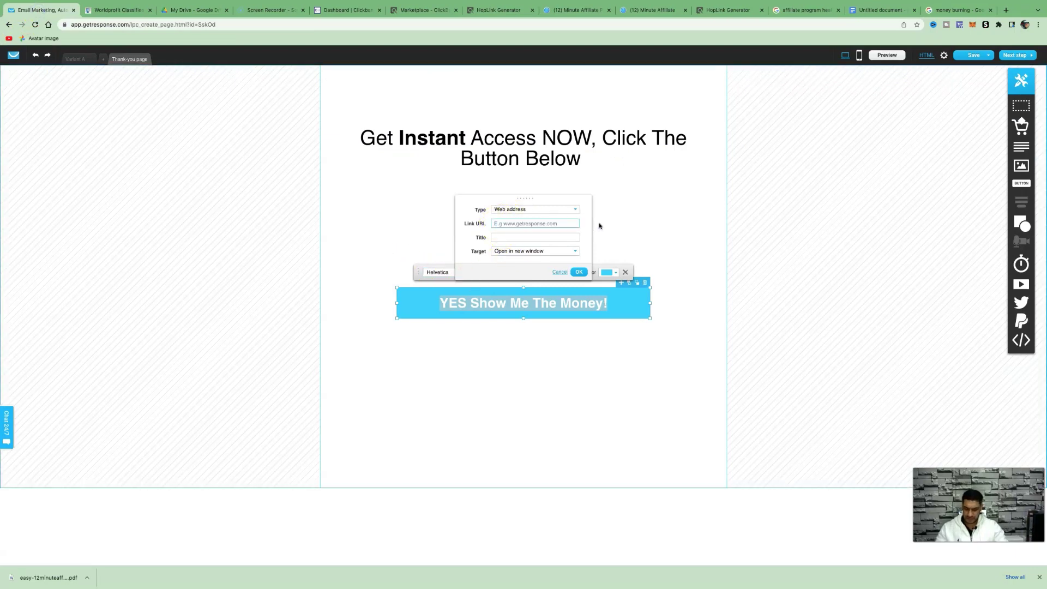
key("ctrl+v")
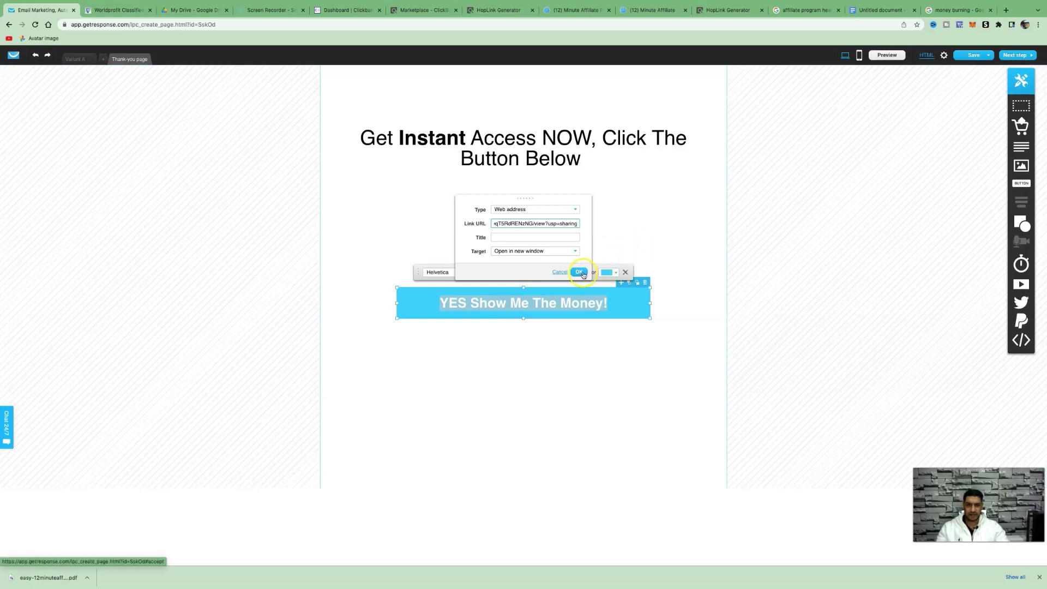
left_click(580, 272)
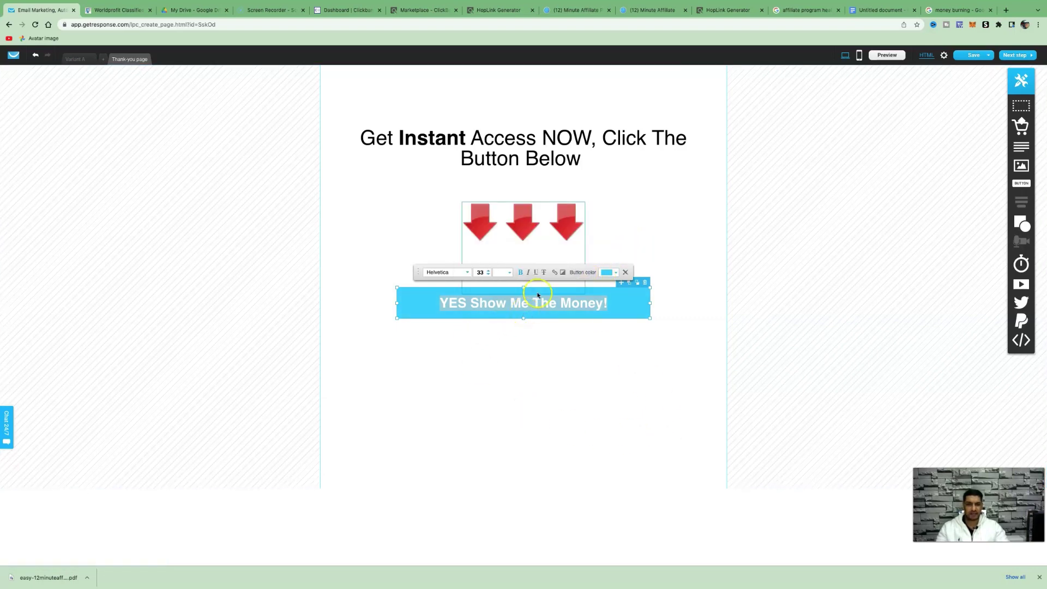
Review the Variant A landing page, and open the pricing page of getresponse.com in a new browser tab.
left_click(74, 59)
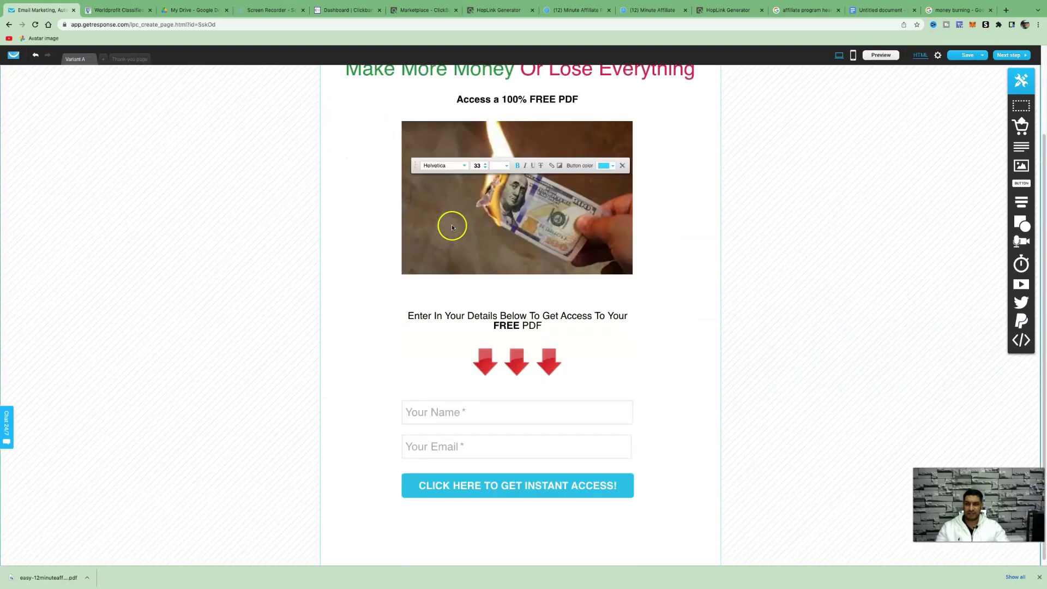
scroll(453, 226, "down", 3)
left_click(1006, 10)
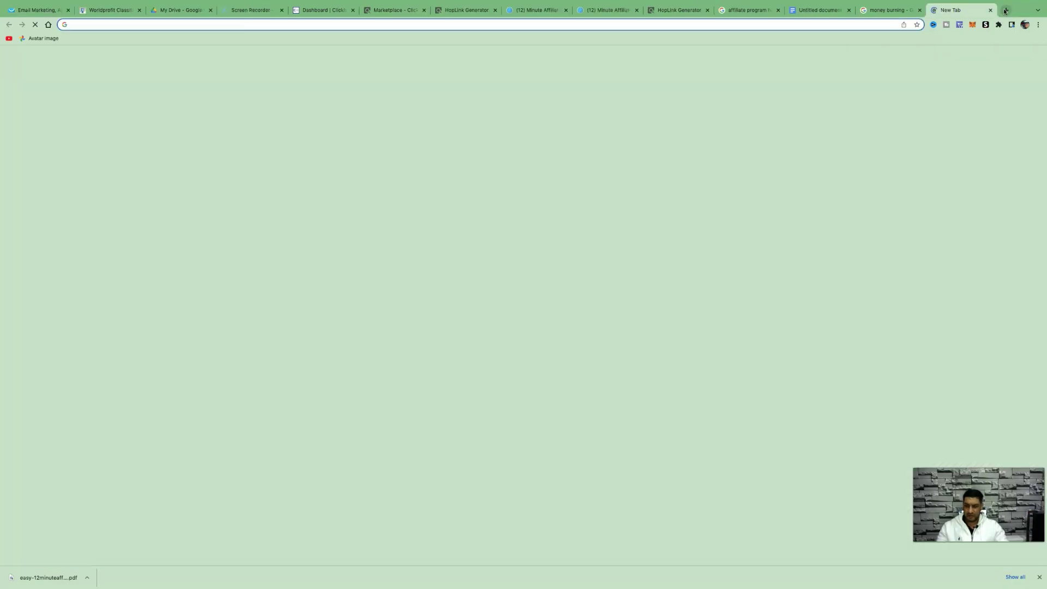
type("getresponse.com")
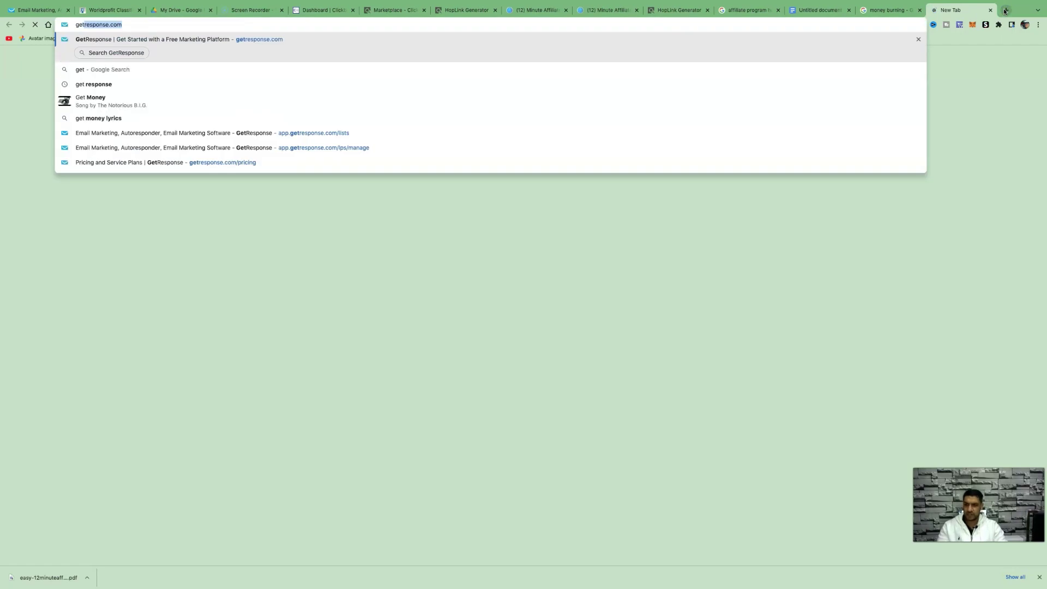
key("Return")
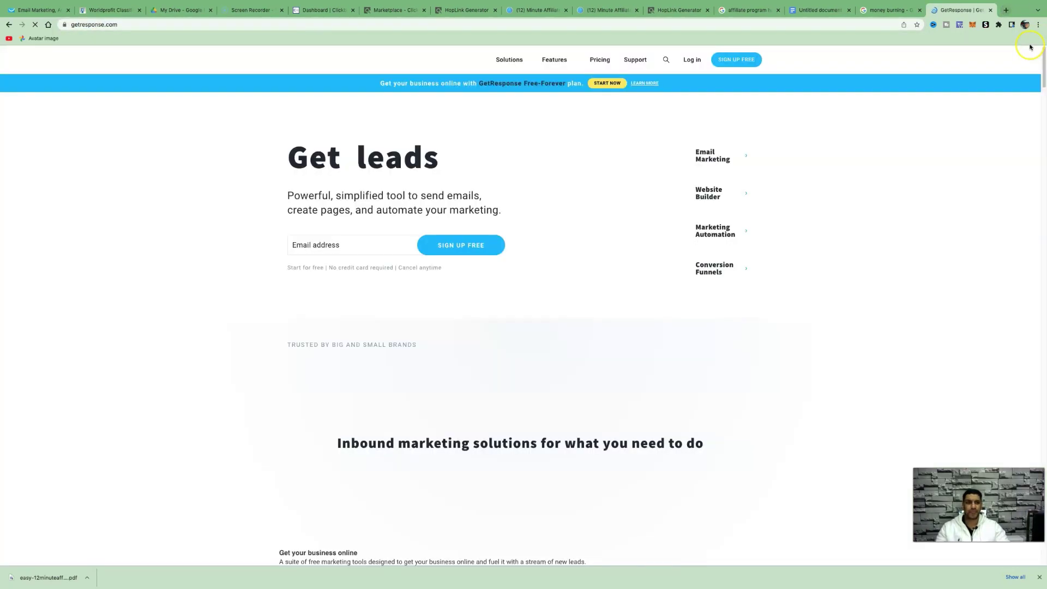
left_click(593, 64)
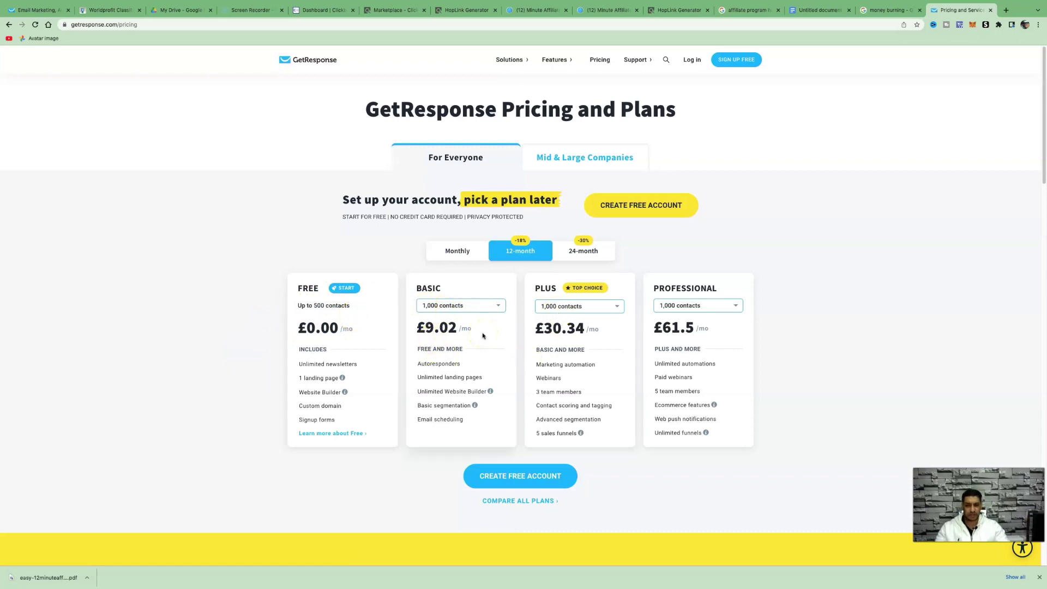
Log in to the GetResponse account and open its list of landing pages.
left_click(688, 59)
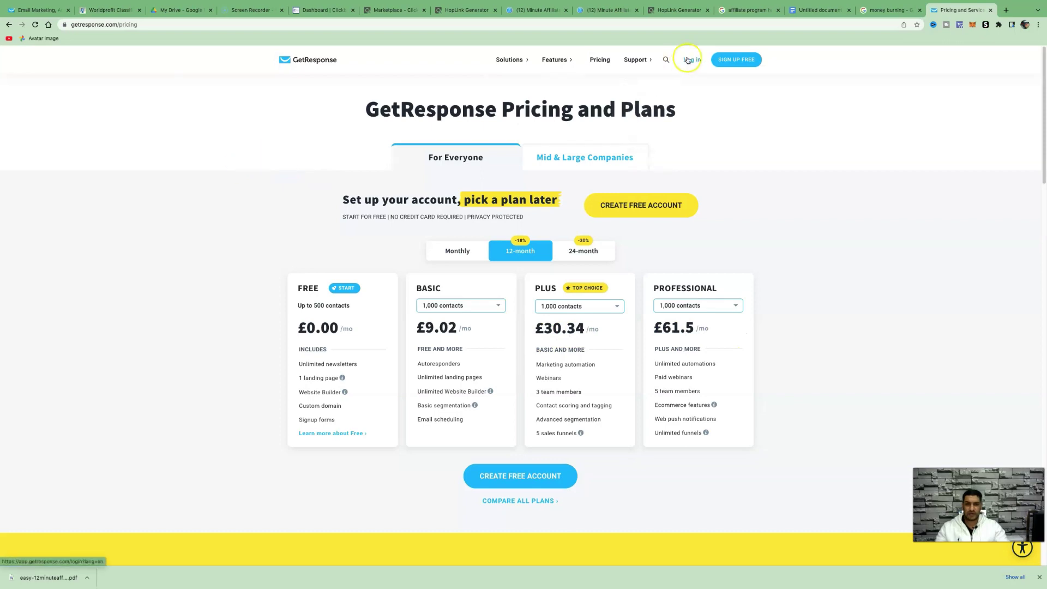
left_click(42, 59)
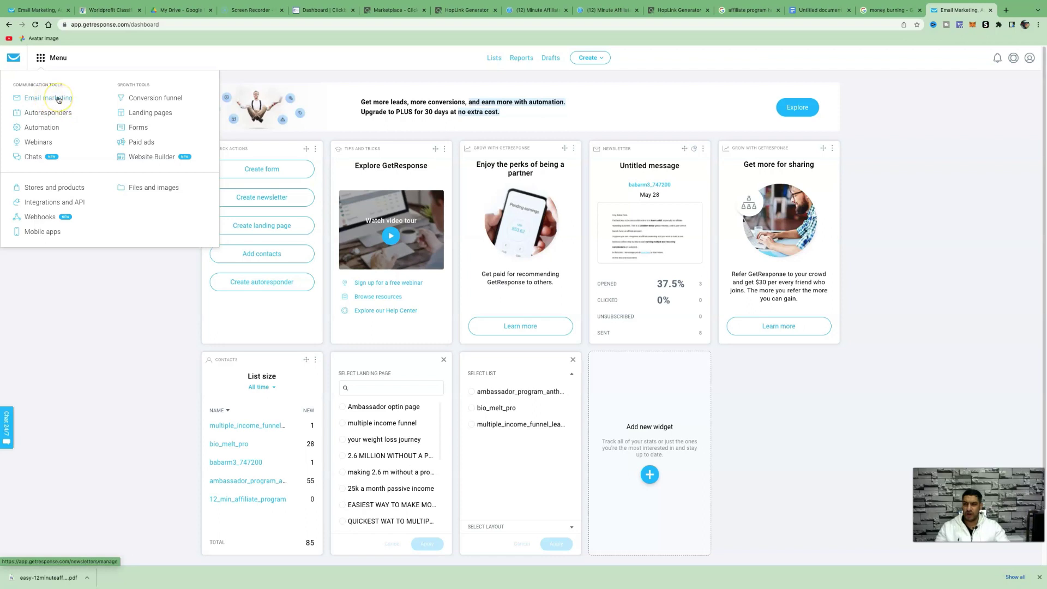
left_click(151, 114)
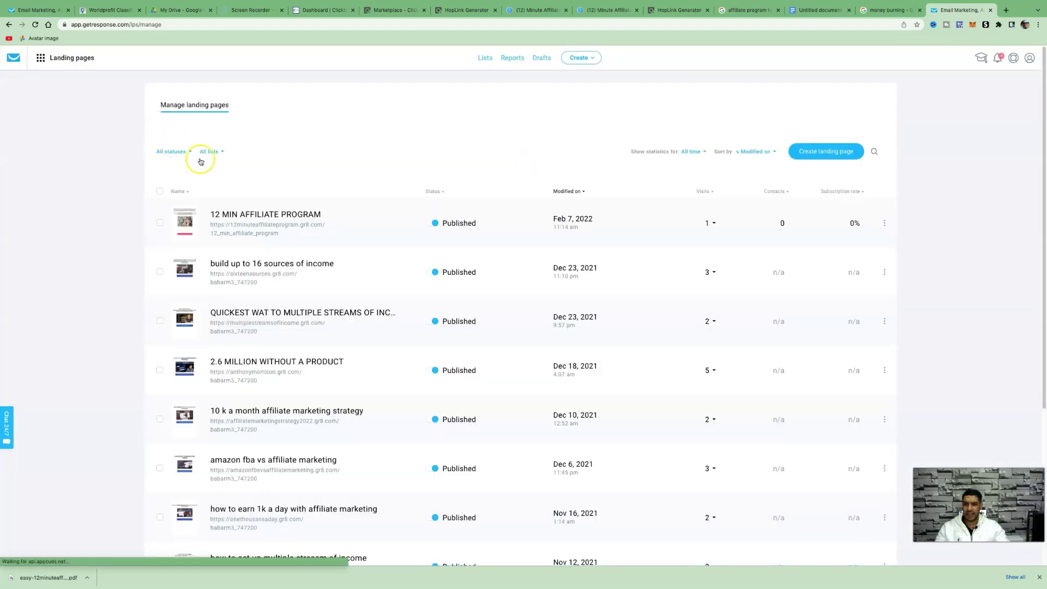
Create a new landing page from scratch using Plain Template 10.
left_click(810, 156)
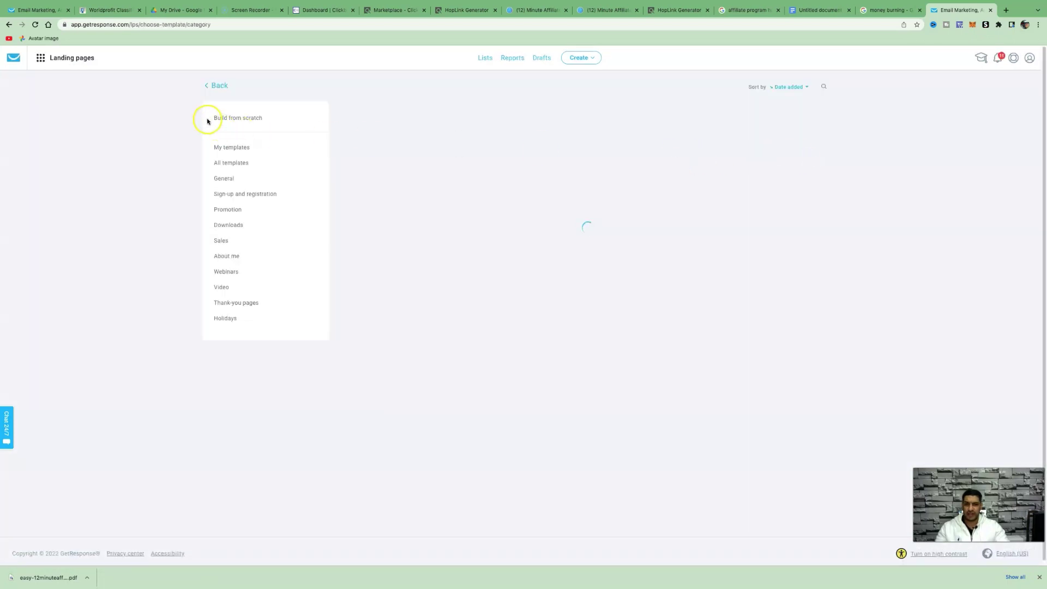
left_click(228, 118)
mouse_move(479, 164)
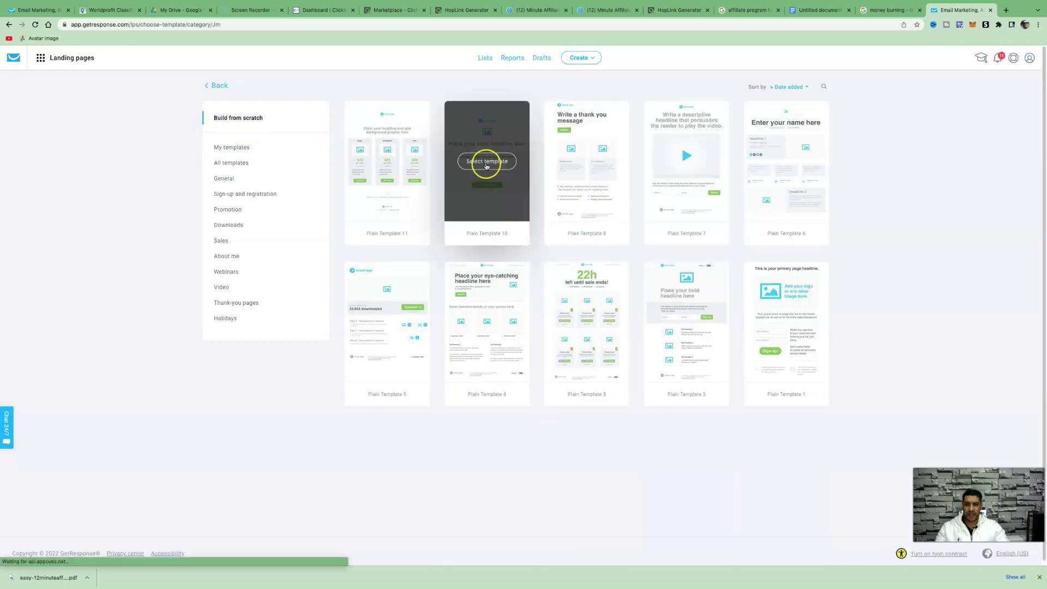
left_click(491, 163)
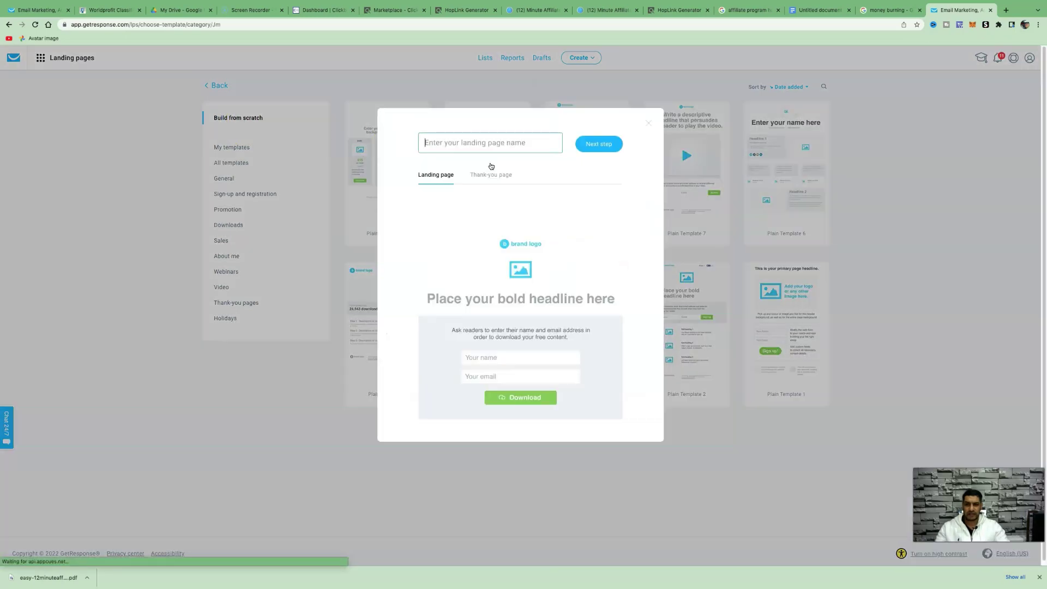
left_click(584, 151)
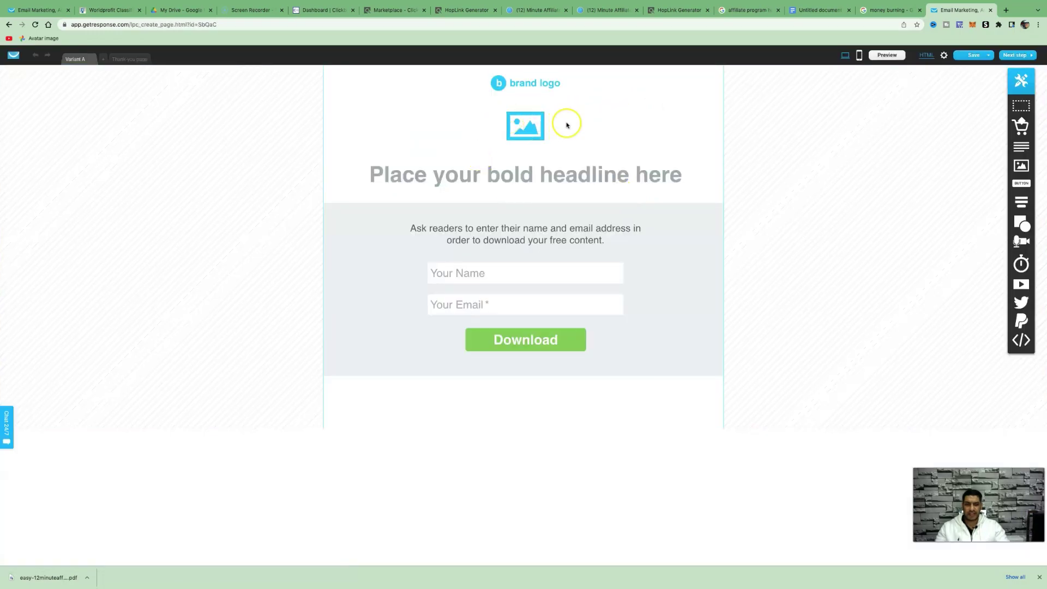
Delete the placeholder image and the brand logo above the headline on the Variant A page.
left_click(526, 117)
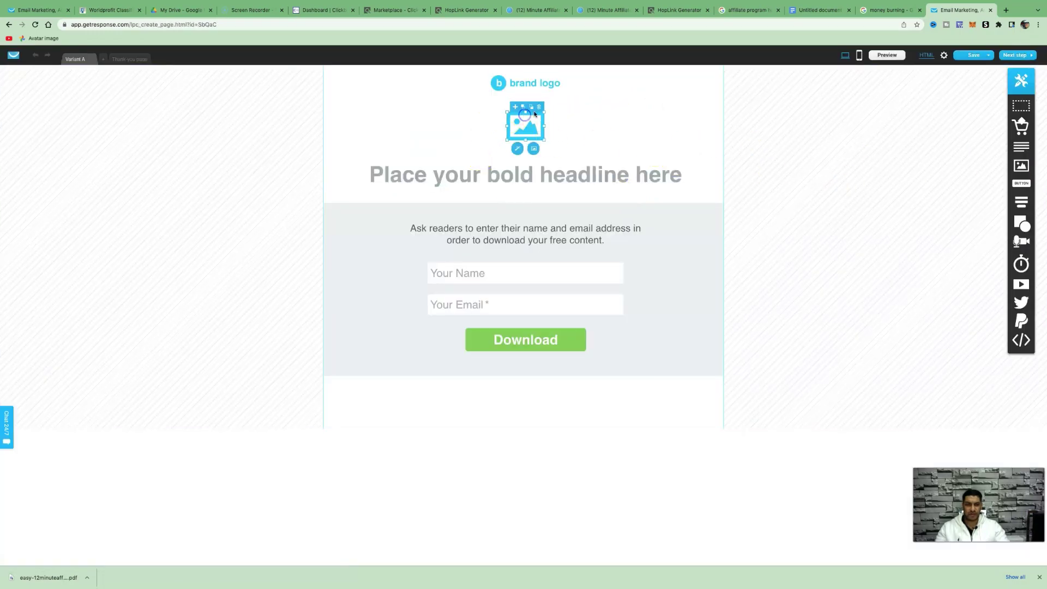
left_click(540, 109)
left_click(547, 85)
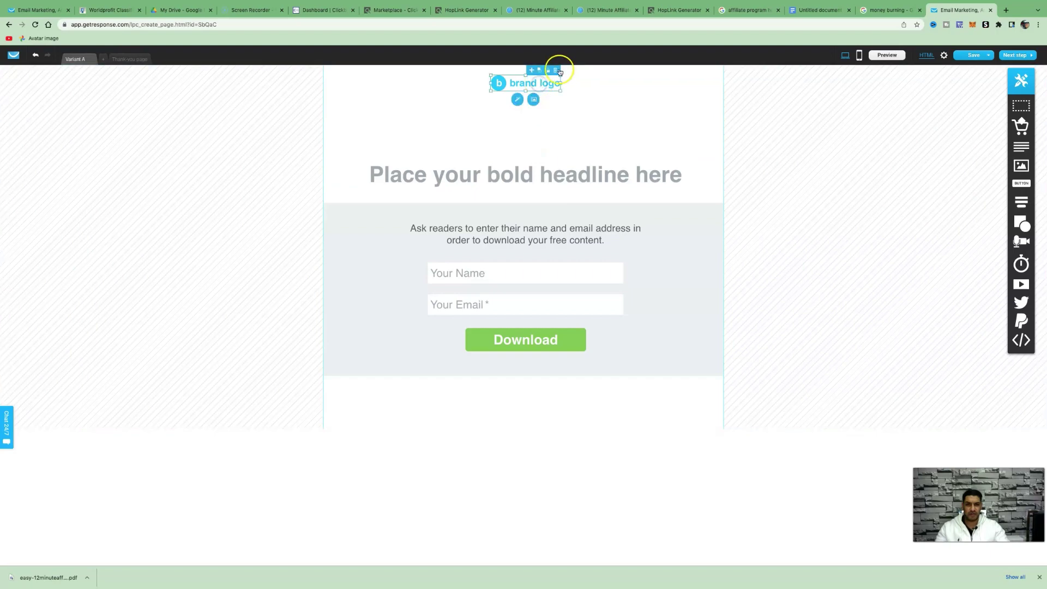
left_click(556, 70)
Try overwriting the "Place your bold headline here" text with sample characters, and erase them back to the first letter.
left_click(596, 164)
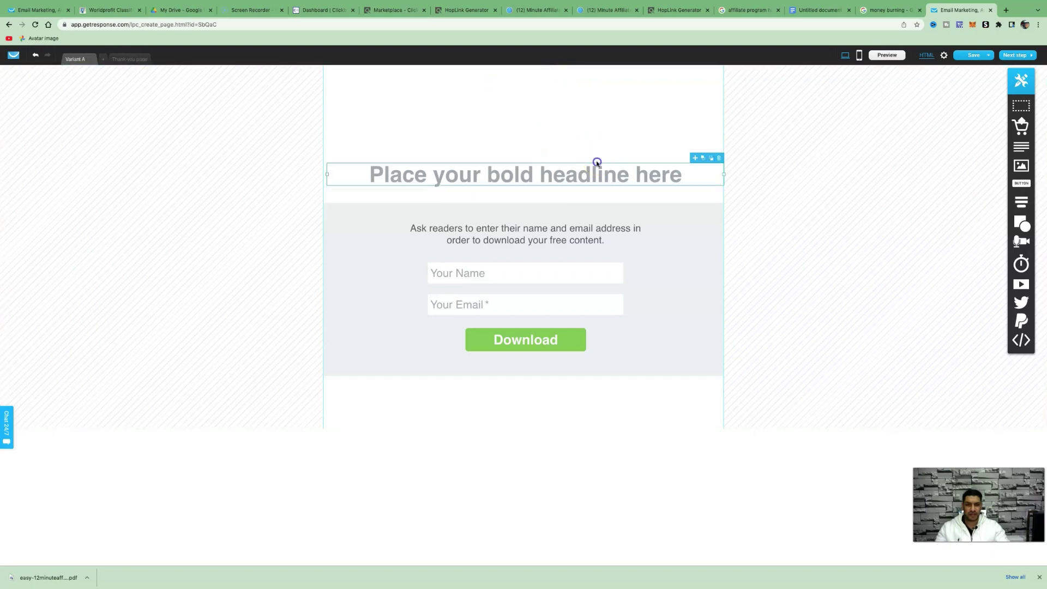
double_click(667, 176)
left_click(680, 178)
key("BackSpace")
key("BackSpace")
key("BackSpace")
key("BackSpace")
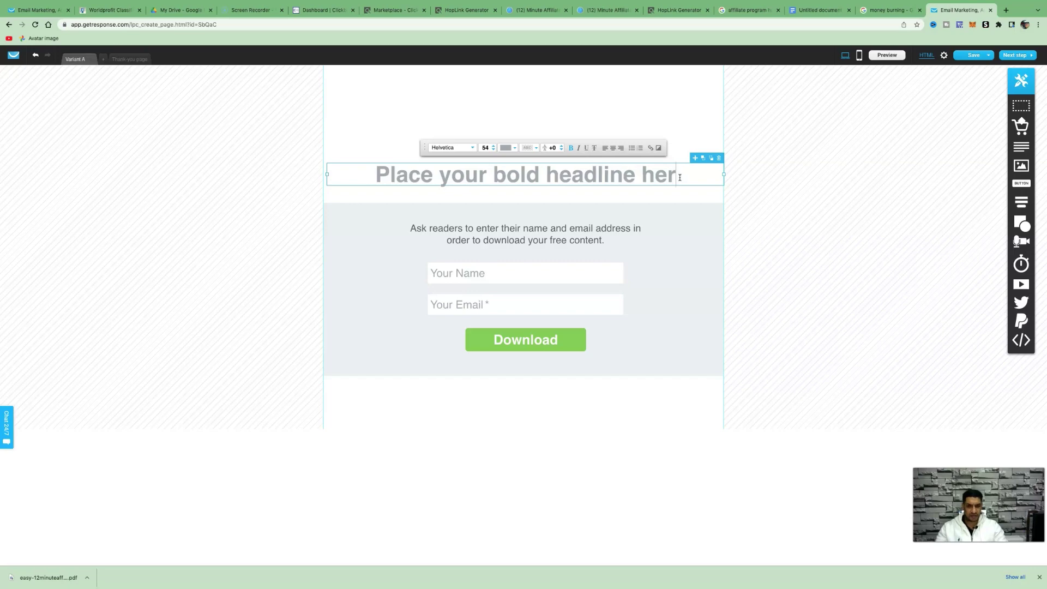
key("BackSpace")
key("BackSpace")
key("BackSpace")
key("BackSpace")
key("BackSpace")
key("BackSpace")
key("BackSpace")
key("BackSpace")
key("BackSpace")
key("BackSpace")
key("BackSpace")
key("BackSpace")
key("BackSpace")
key("BackSpace")
key("BackSpace")
key("BackSpace")
key("BackSpace")
key("BackSpace")
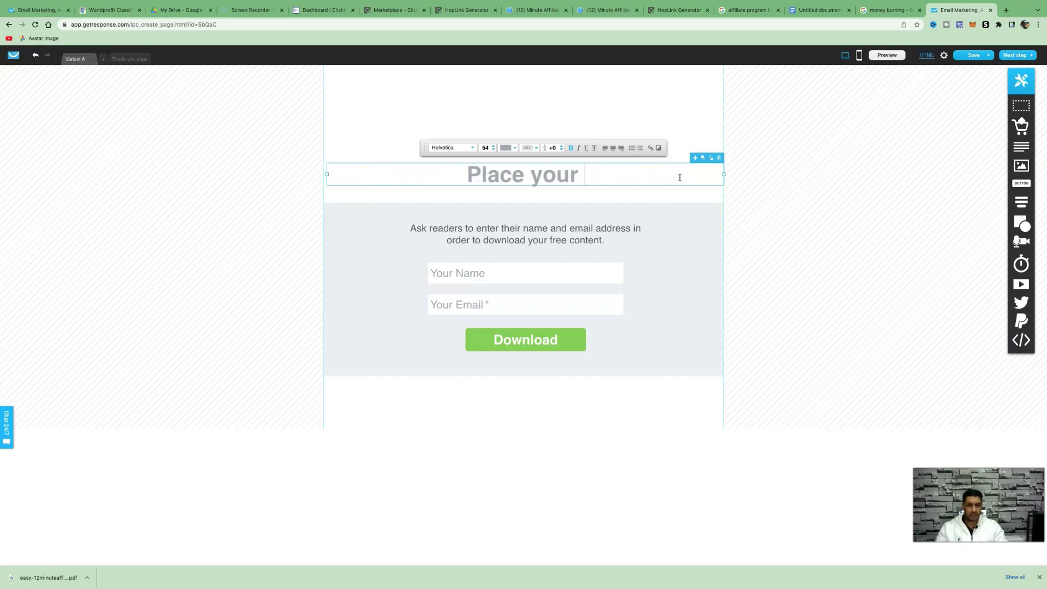
key("BackSpace")
key("BackSpace")
type("lqweqwekw")
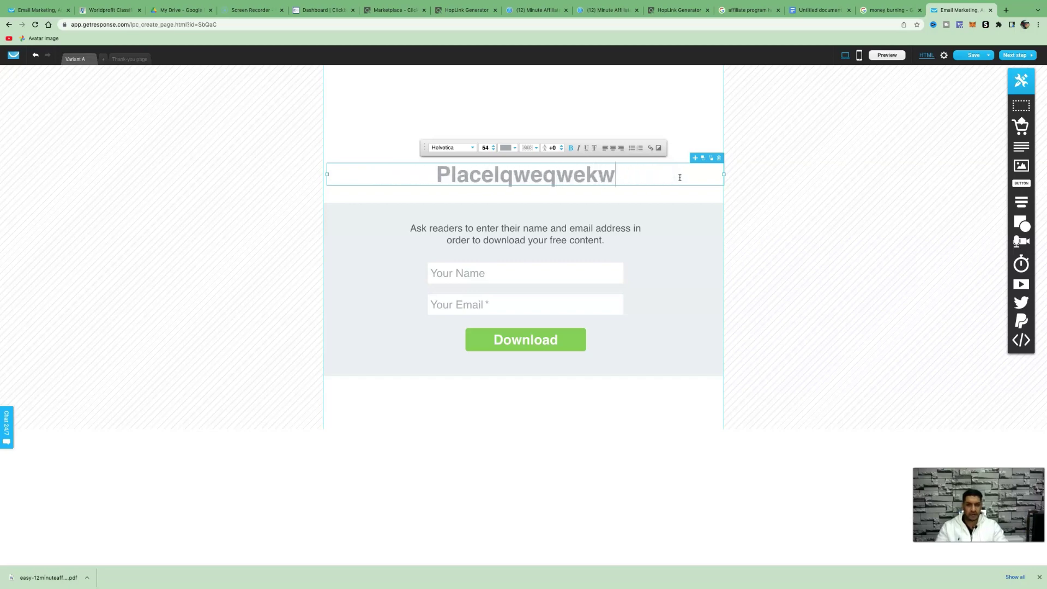
key("BackSpace")
key("BackSpace")
key("BackSpace")
key("BackSpace")
key("BackSpace")
key("BackSpace")
key("BackSpace")
key("BackSpace")
key("BackSpace")
key("BackSpace")
key("BackSpace")
key("BackSpace")
key("BackSpace")
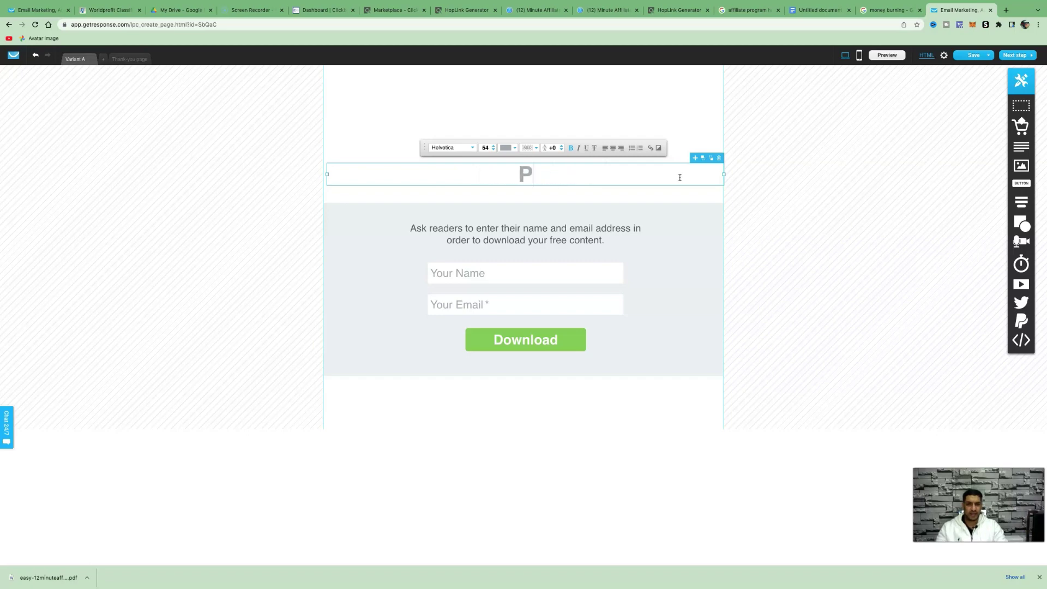
Replace the headline block with a new text block, and try out an image block beneath it.
left_click(718, 157)
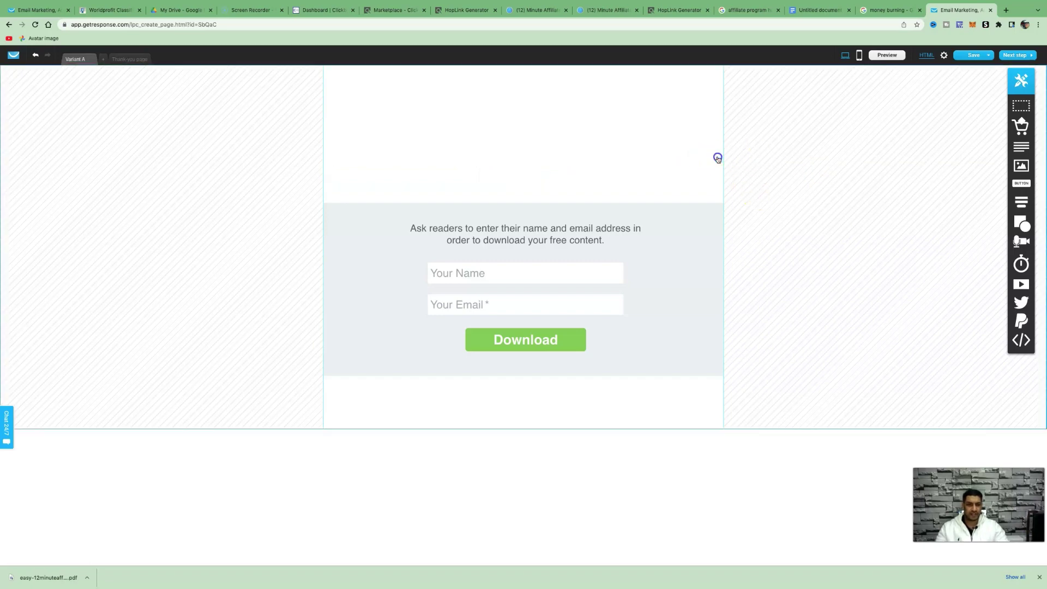
left_click_drag(1019, 146, 540, 156)
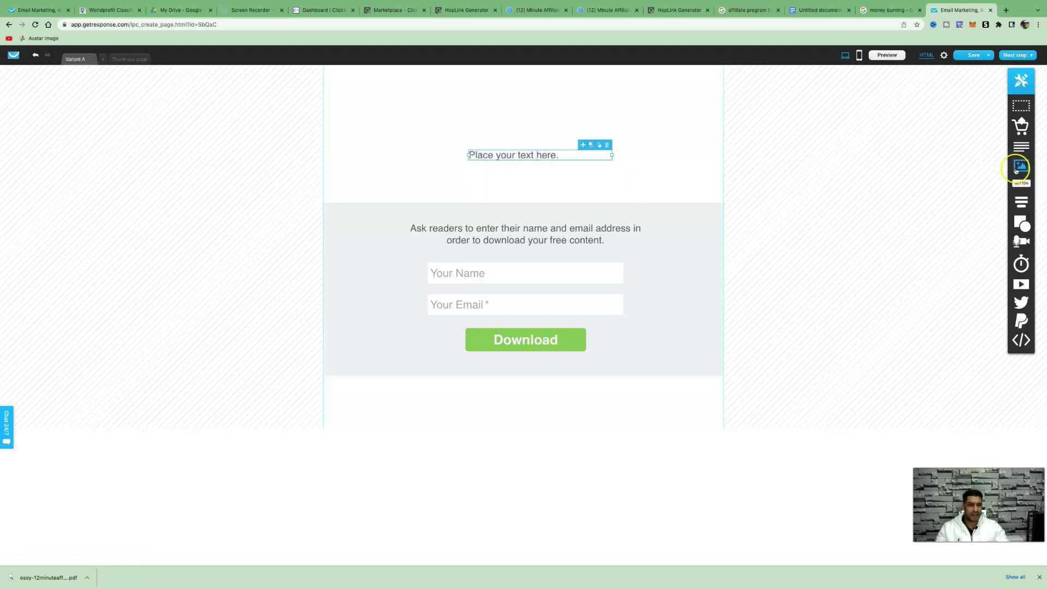
left_click_drag(1021, 166, 543, 224)
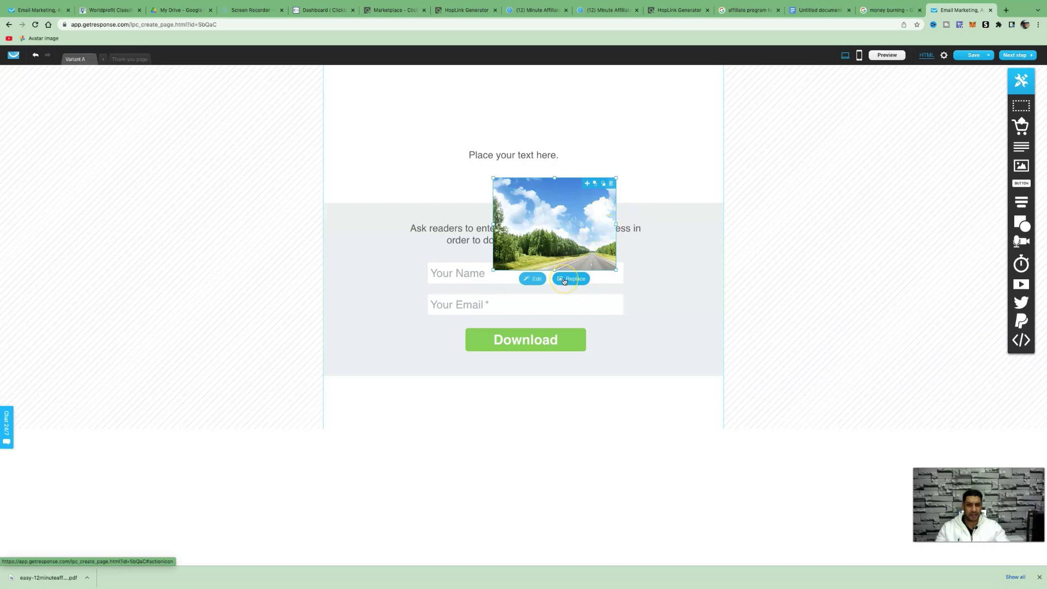
left_click(611, 186)
Delete the grey section holding the name and email fields and the Download button.
left_click(687, 228)
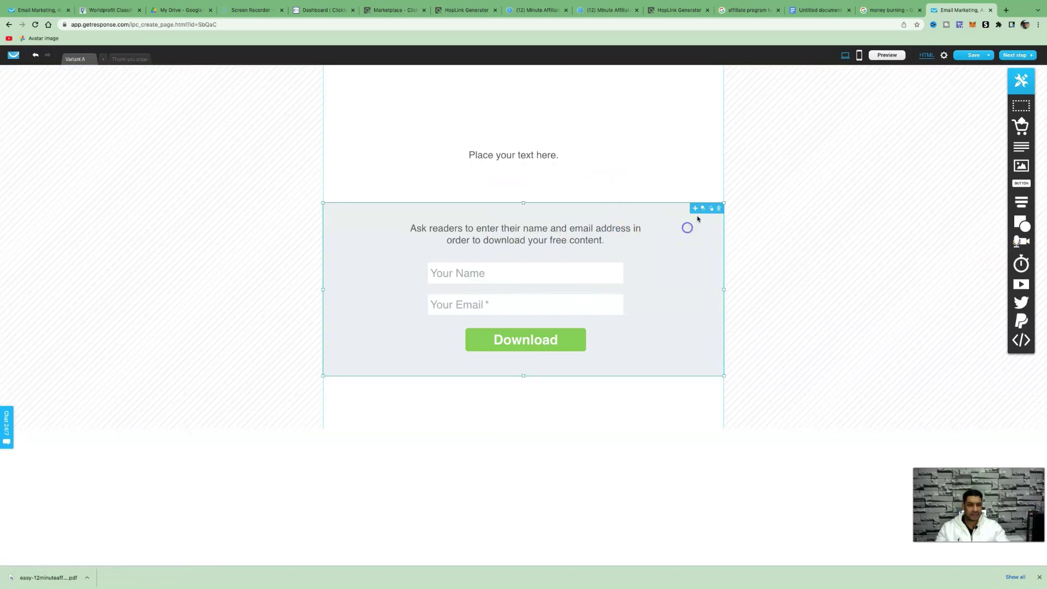
left_click(750, 222)
left_click(700, 224)
left_click(718, 207)
Add a sign-up web form below the text block, make its Your Name field required, and move the form lower on the page.
left_click_drag(1020, 201, 526, 245)
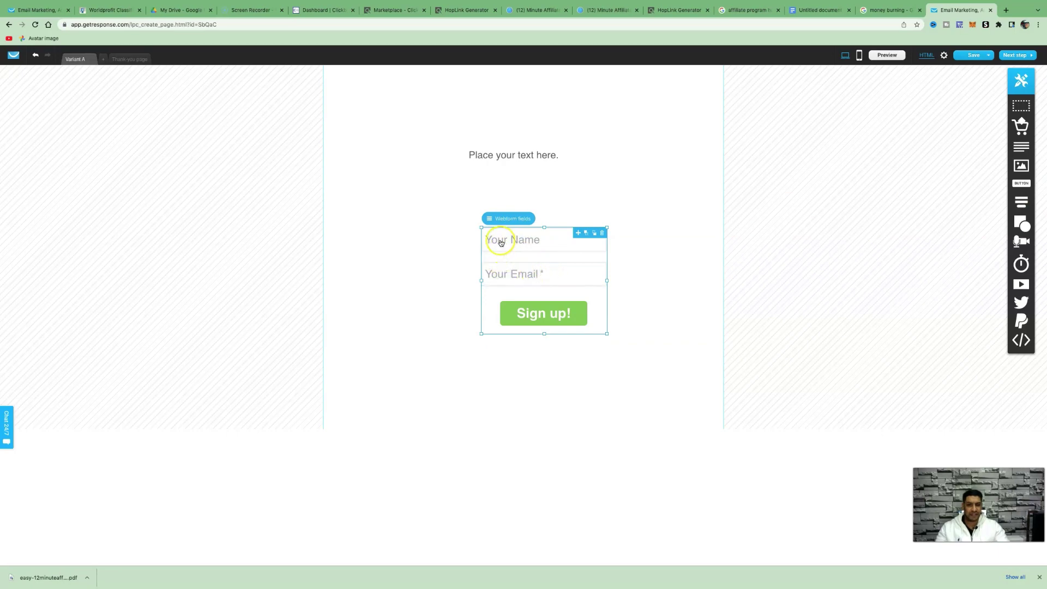
left_click(489, 220)
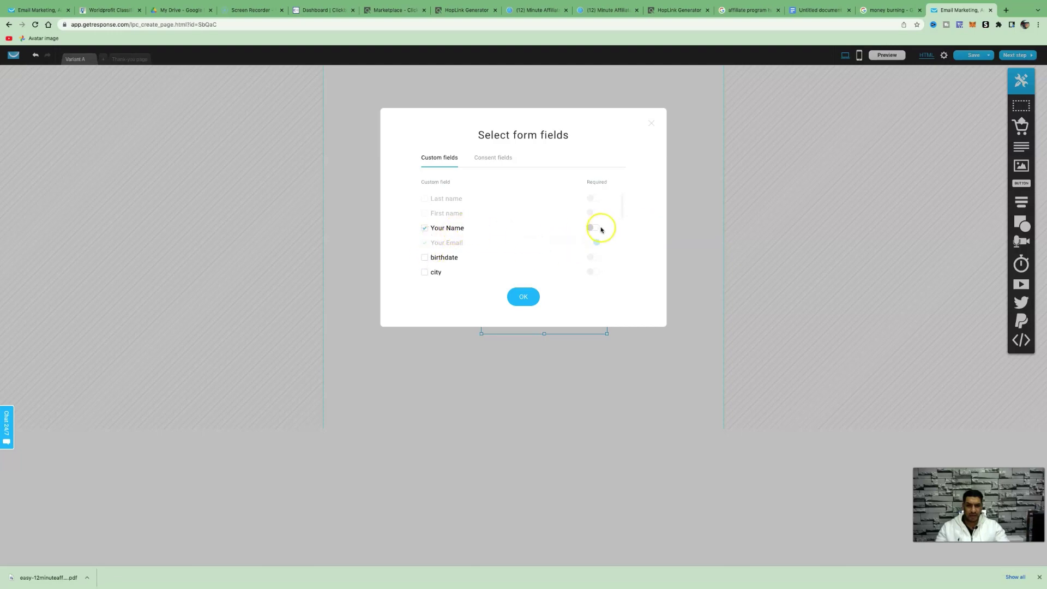
left_click(532, 297)
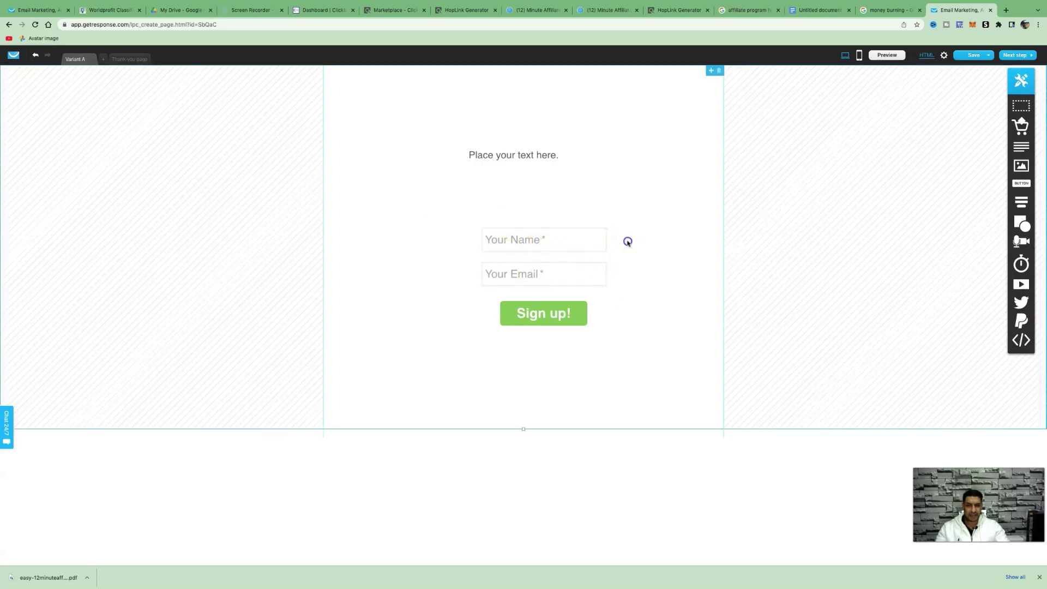
left_click_drag(584, 257, 537, 331)
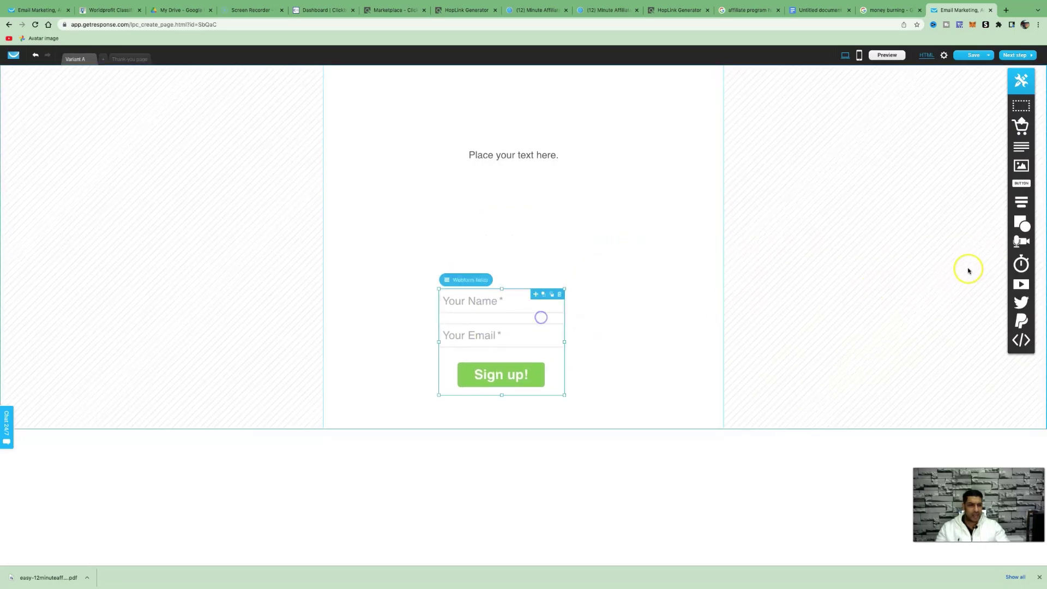
Look over the available page elements, including the button element, and view the template's Thank-you page.
mouse_move(1019, 210)
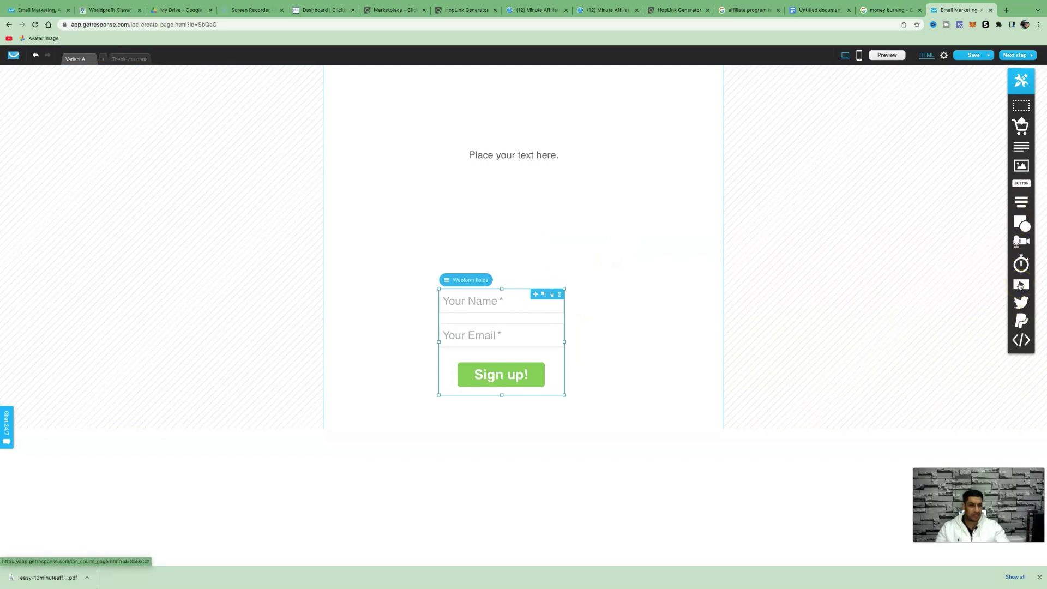
left_click(1026, 183)
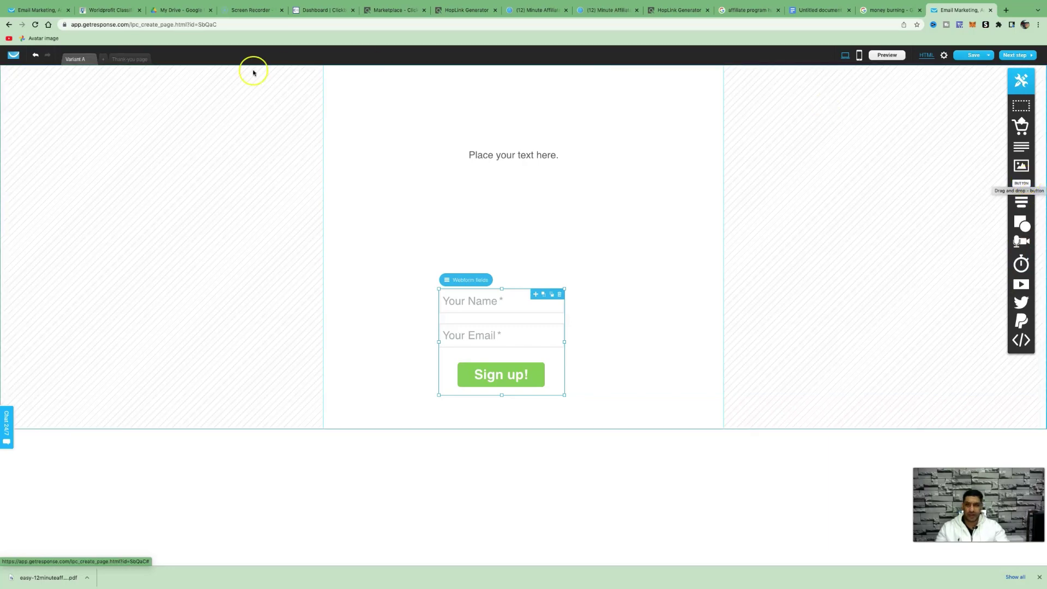
left_click(127, 59)
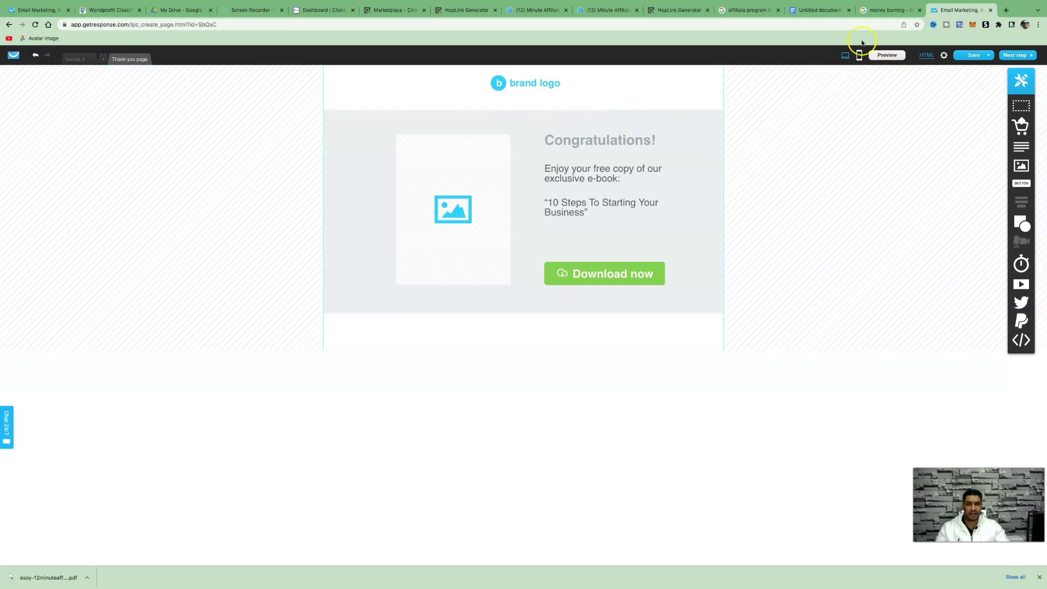
Open the 12 Minute Affiliate offer's affiliate page from the ClickBank marketplace and go to its Affiliate Links, Swipes & Graphics section.
left_click(615, 10)
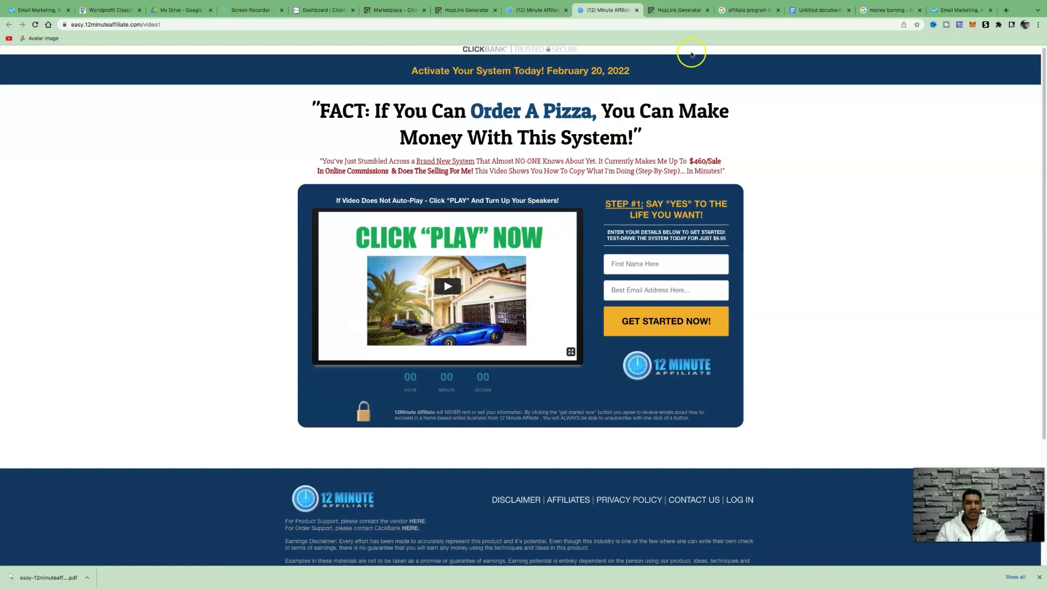
left_click(754, 11)
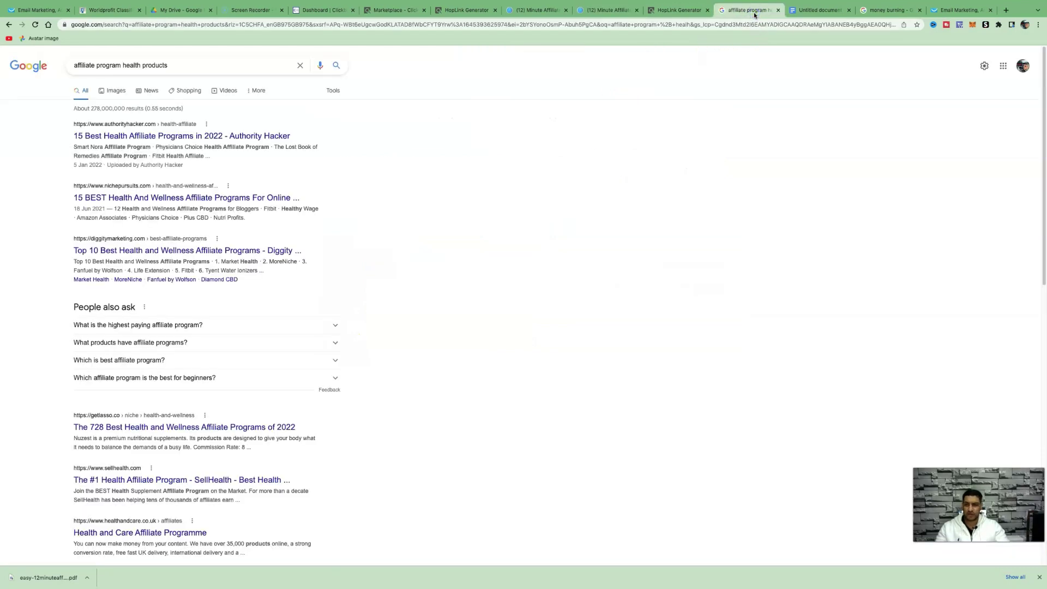
left_click(681, 12)
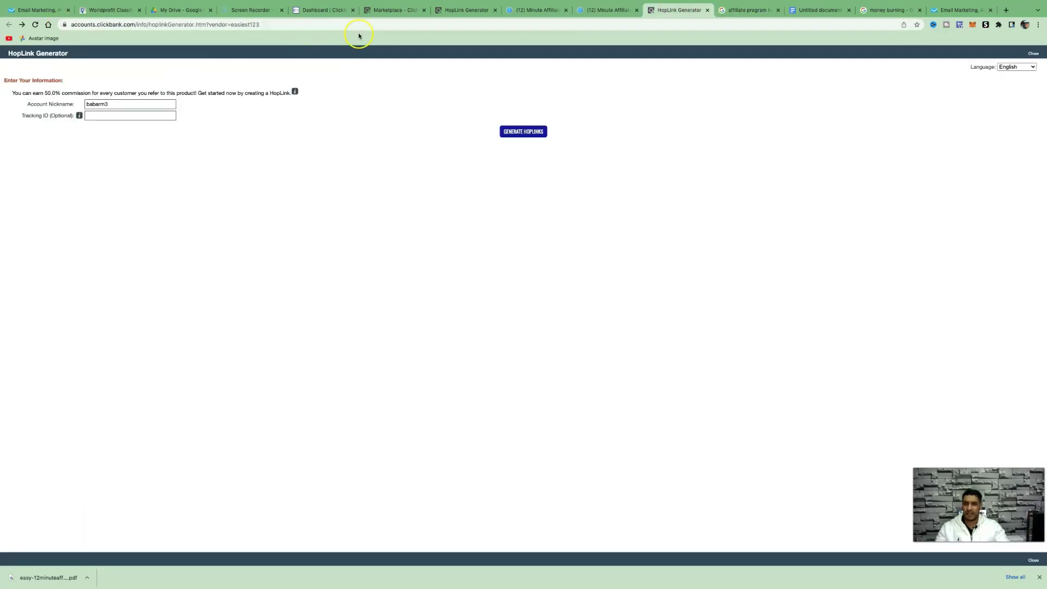
left_click(400, 9)
left_click(450, 207)
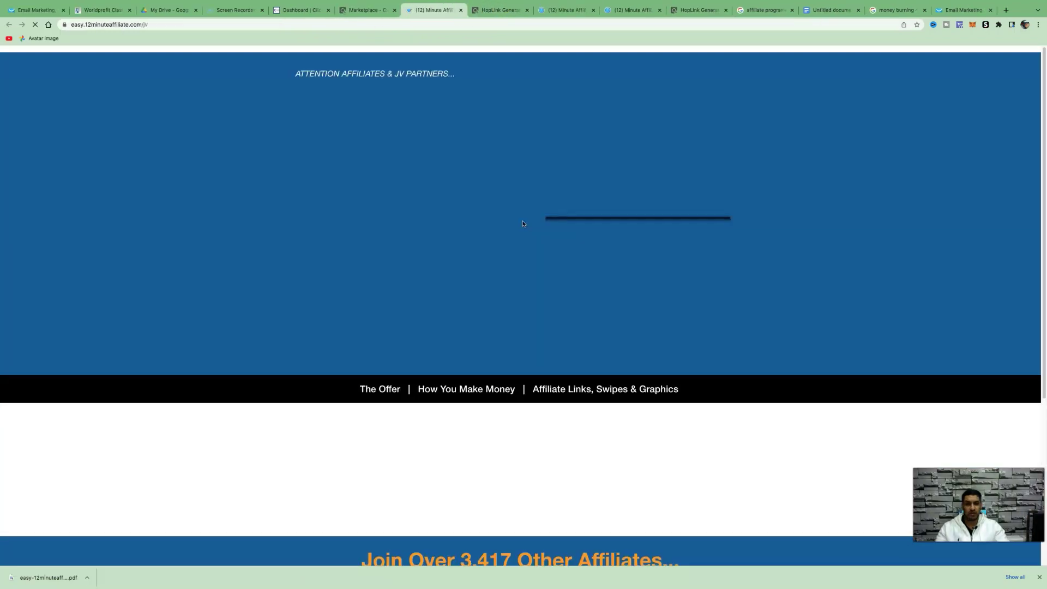
scroll(523, 223, "down", 10)
scroll(522, 224, "down", 20)
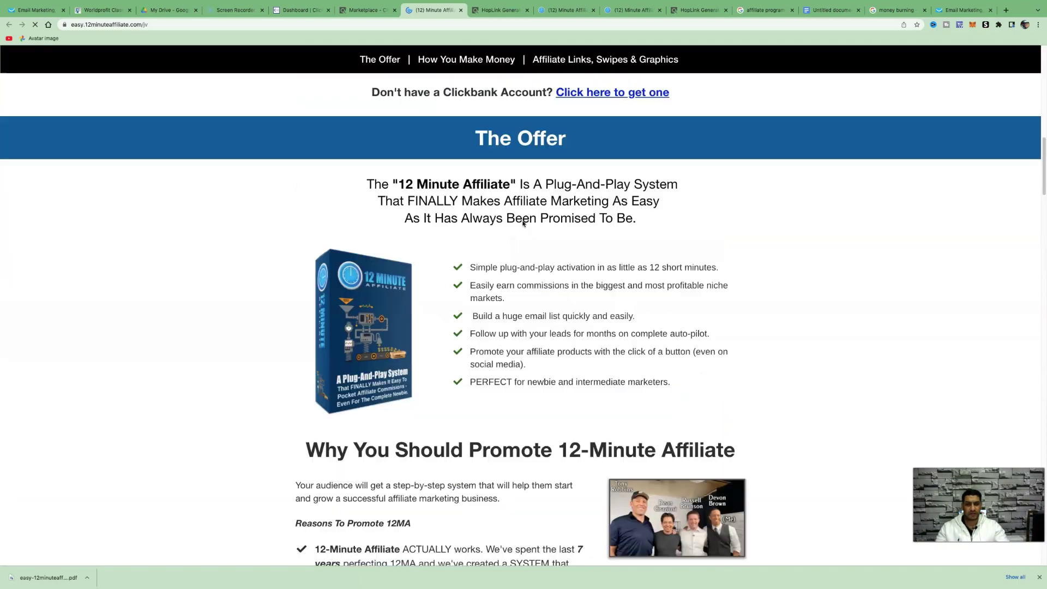
left_click(545, 61)
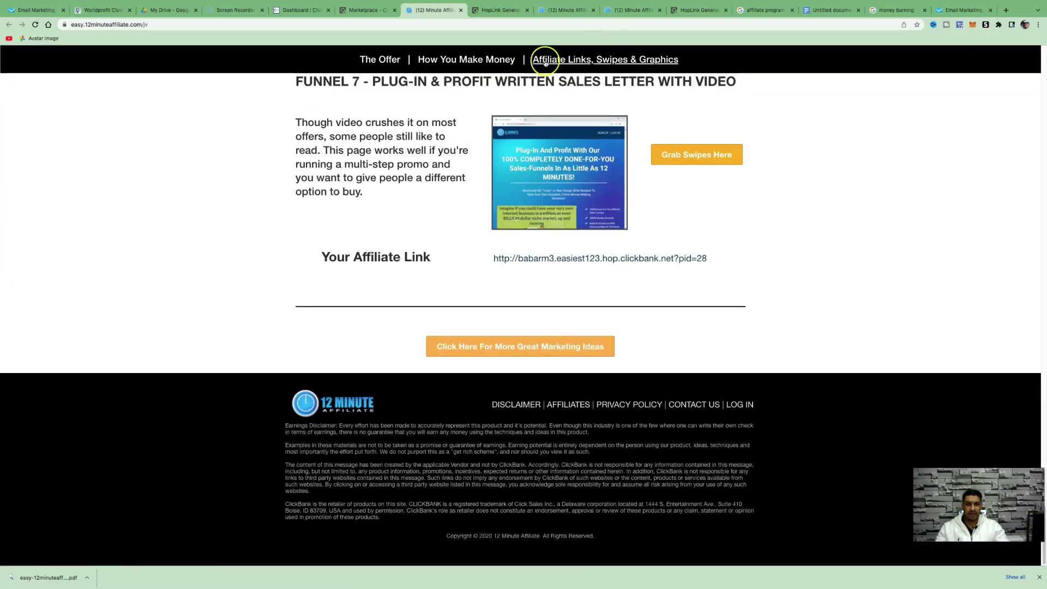
left_click(625, 59)
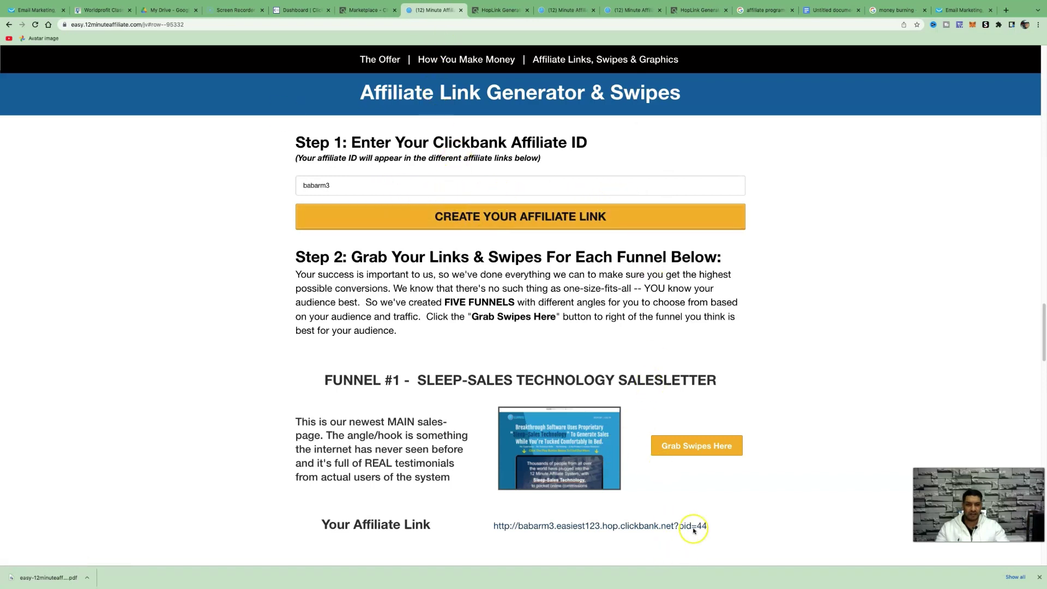
Open the swipes for Funnel #1 and read through the Sleep Sales Funnel email swipes document.
left_click(705, 446)
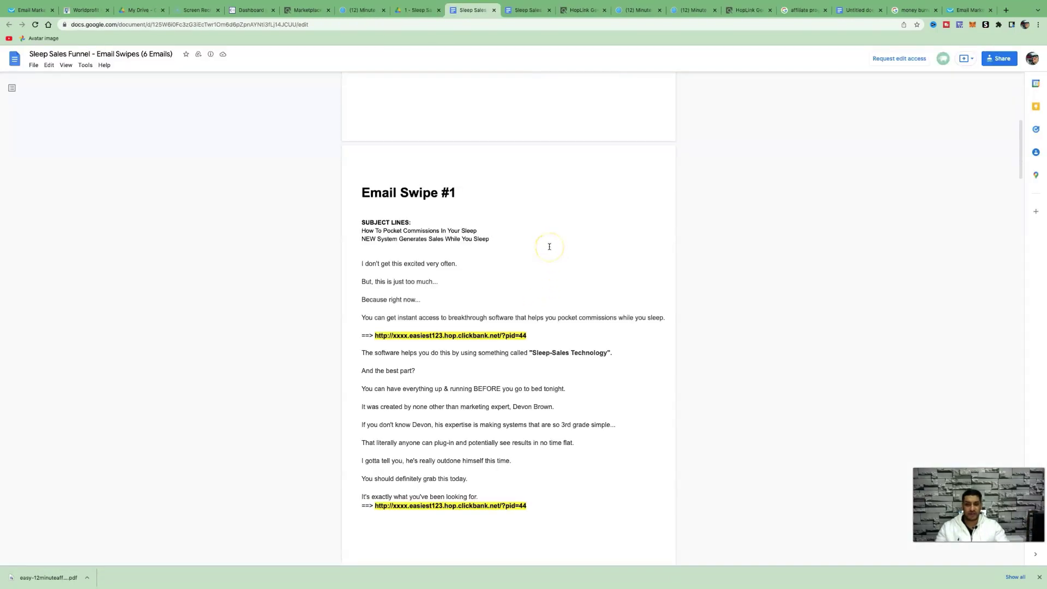
scroll(549, 246, "down", 1)
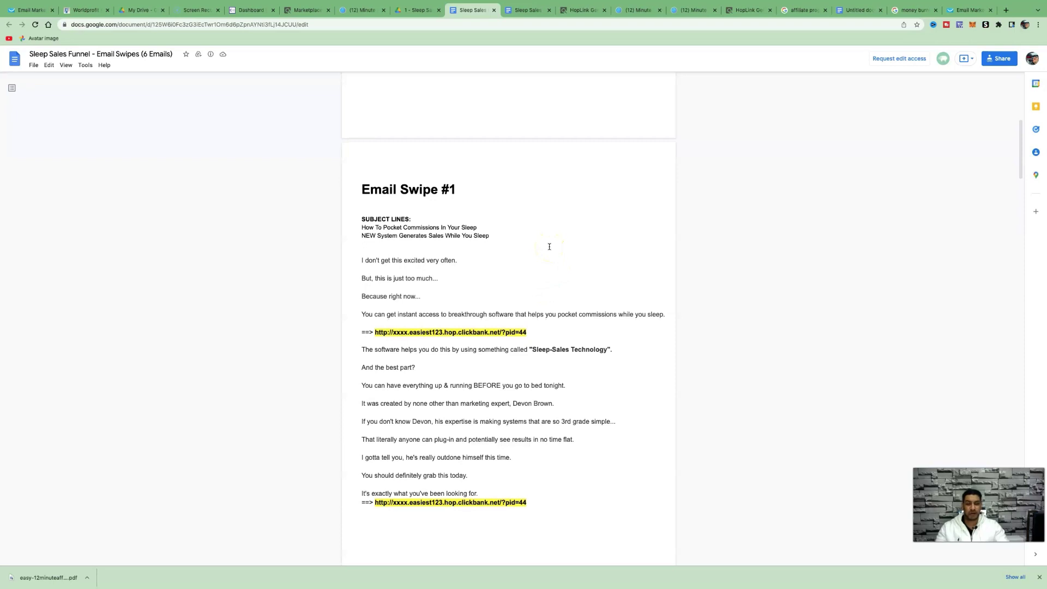
scroll(549, 246, "down", 1)
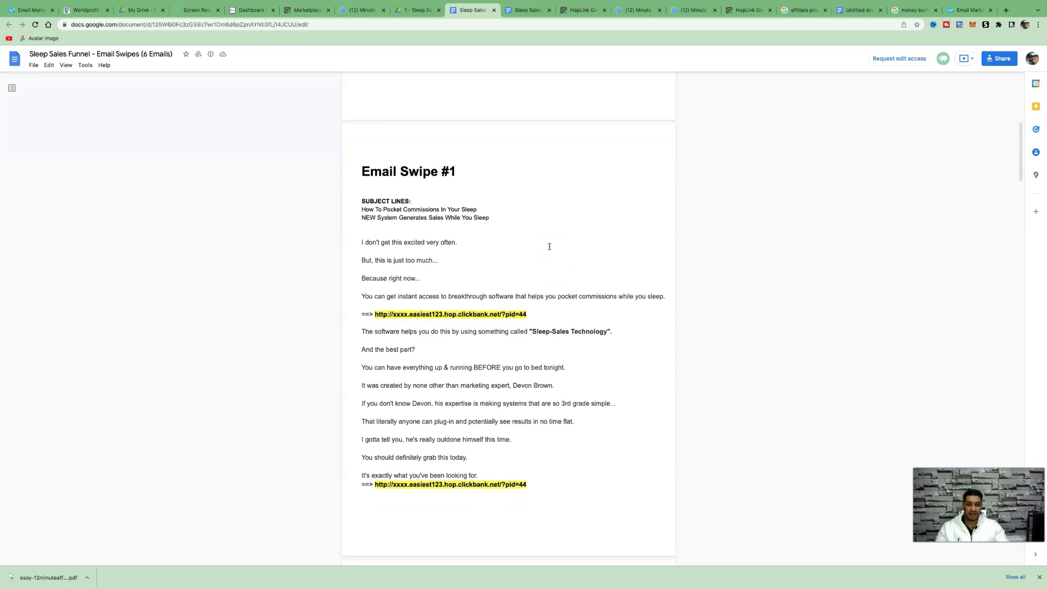
scroll(549, 246, "down", 1)
scroll(549, 247, "down", 1)
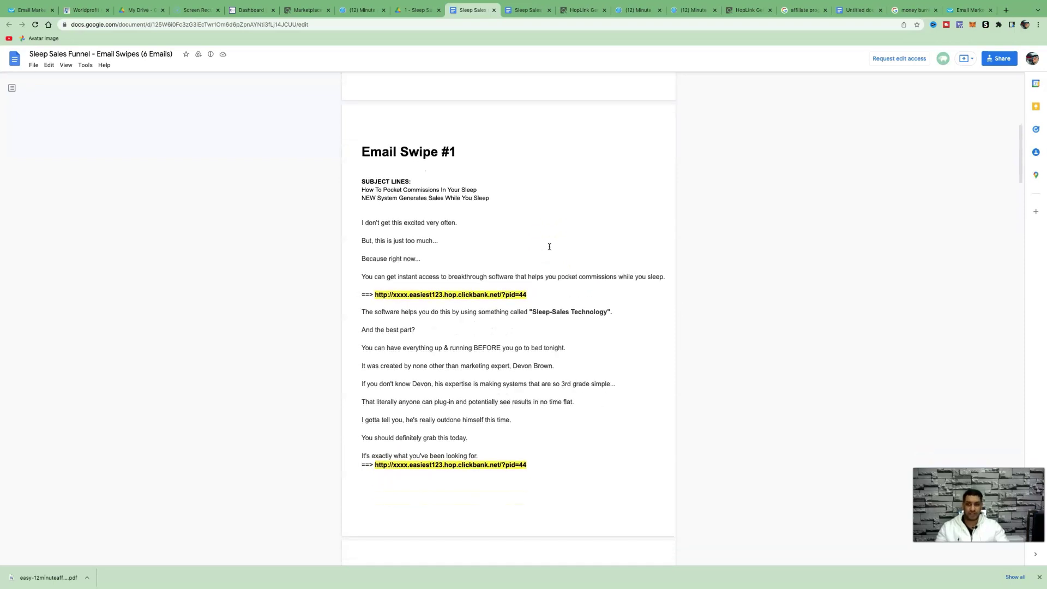
scroll(548, 246, "down", 1)
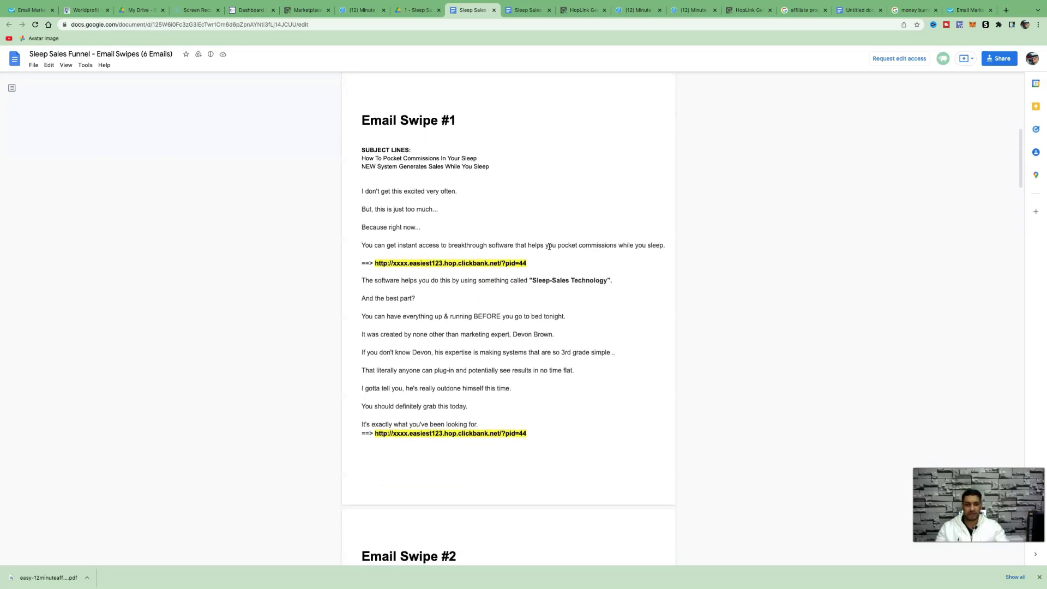
scroll(549, 246, "down", 10)
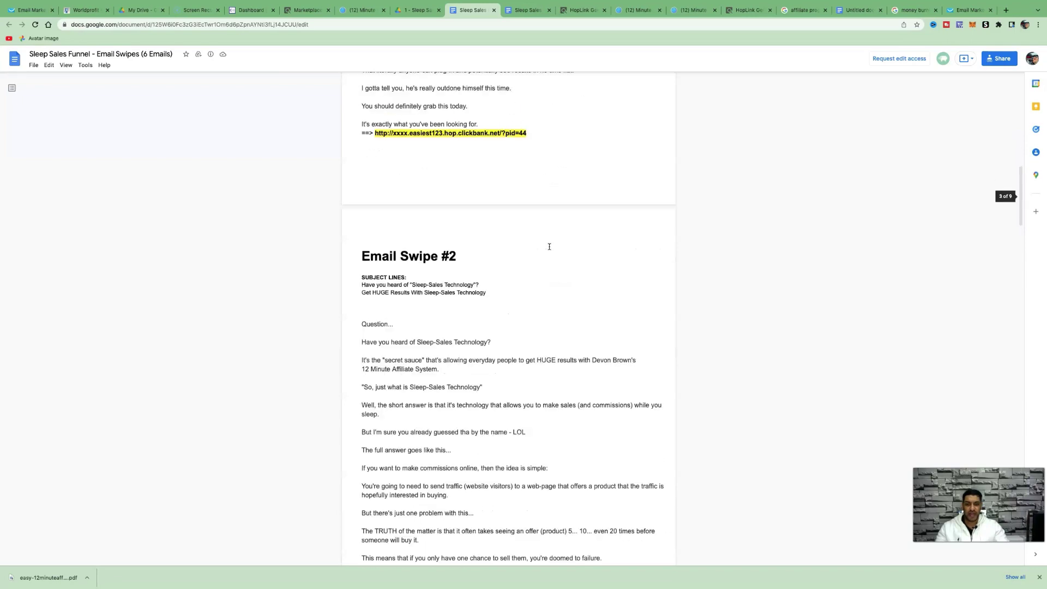
scroll(549, 247, "down", 15)
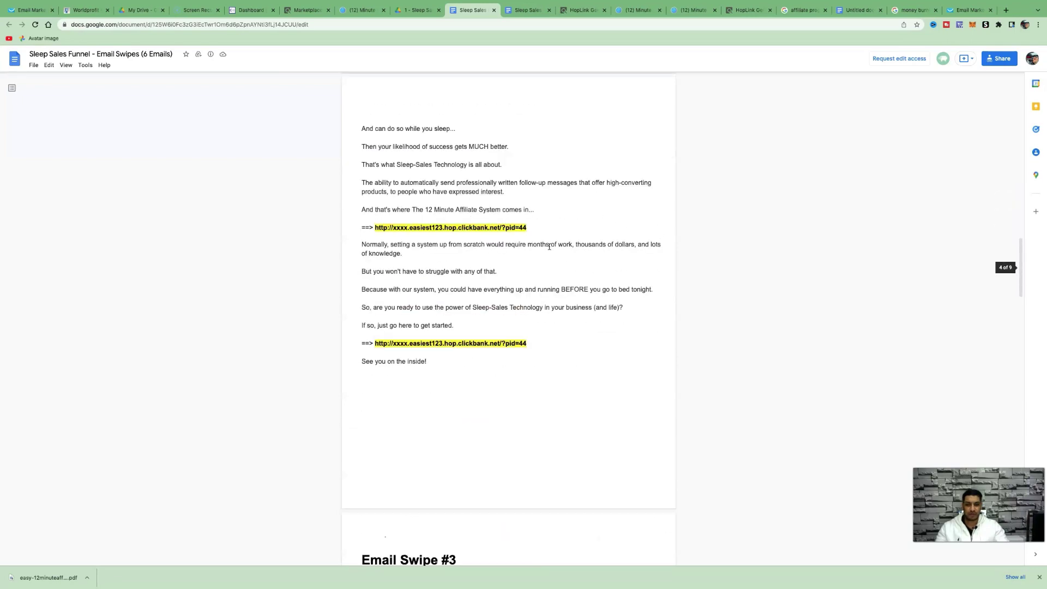
scroll(549, 246, "down", 13)
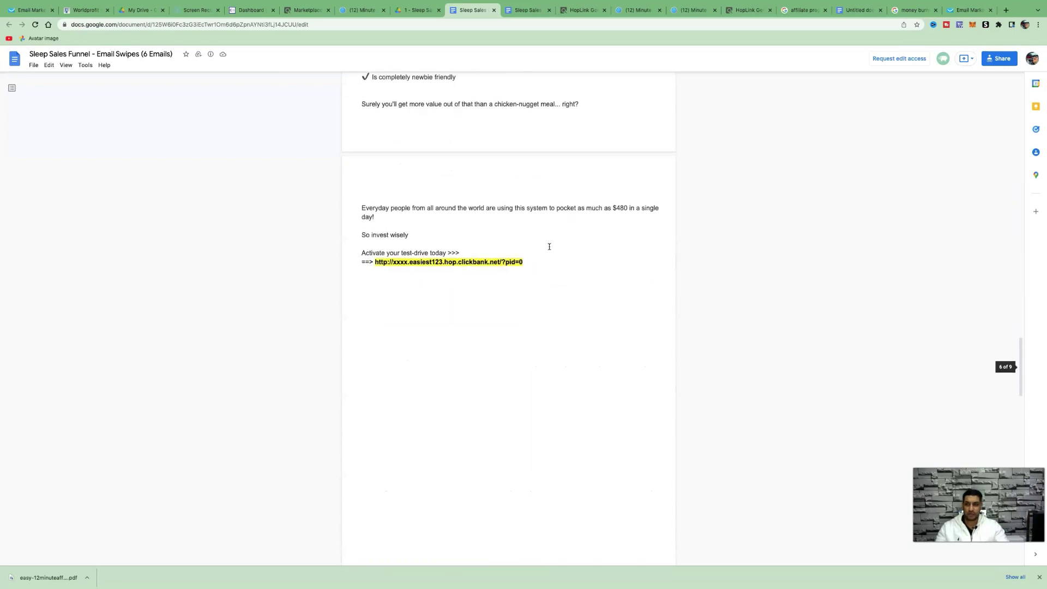
scroll(549, 246, "up", 14)
scroll(549, 246, "up", 3)
Switch back to GetResponse, leave the landing page editor and start a new newsletter under Email marketing.
left_click(969, 10)
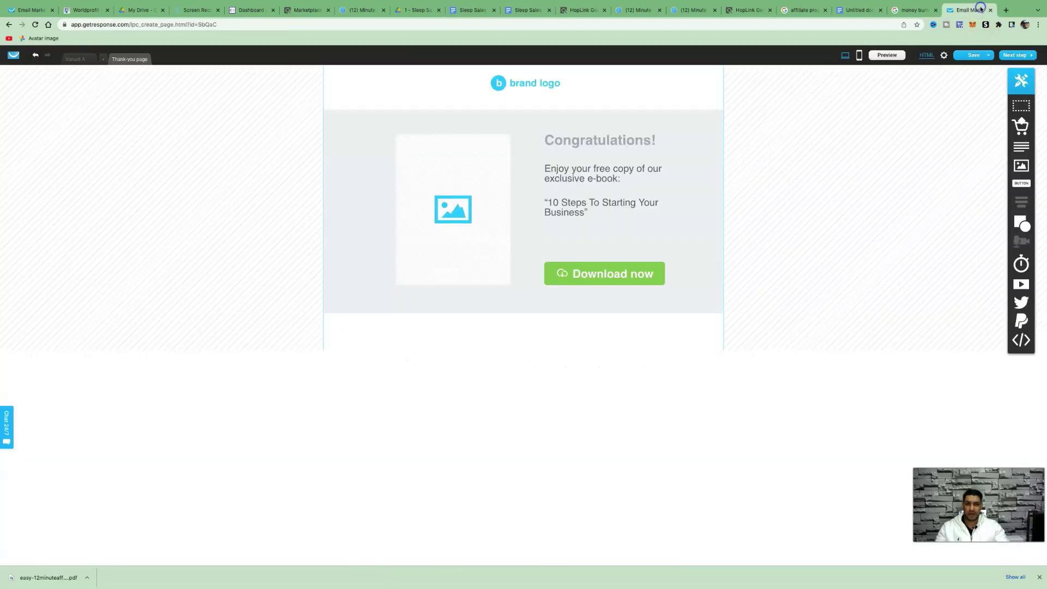
left_click(12, 55)
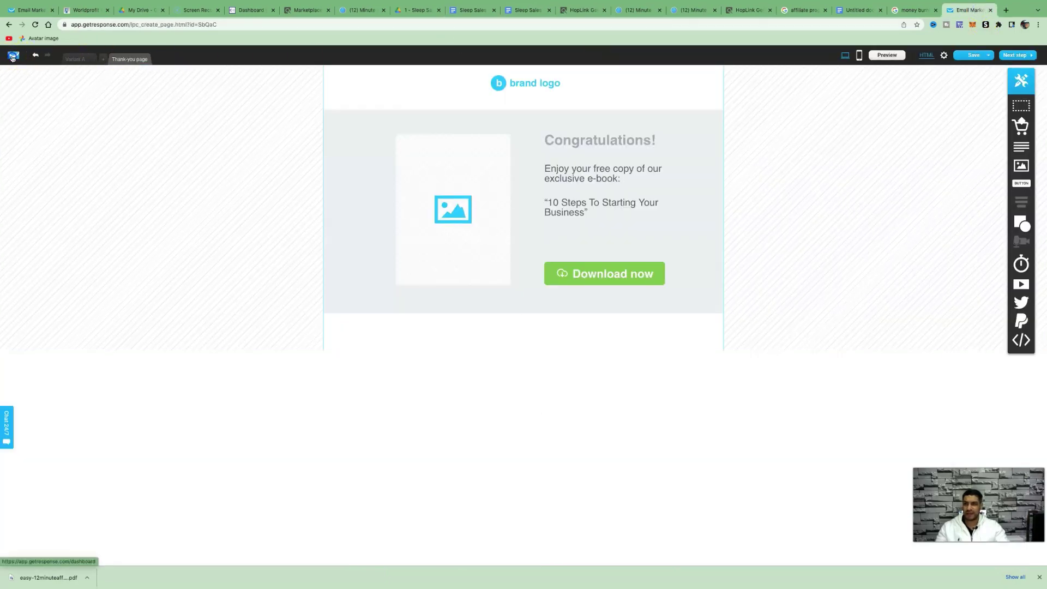
mouse_move(41, 63)
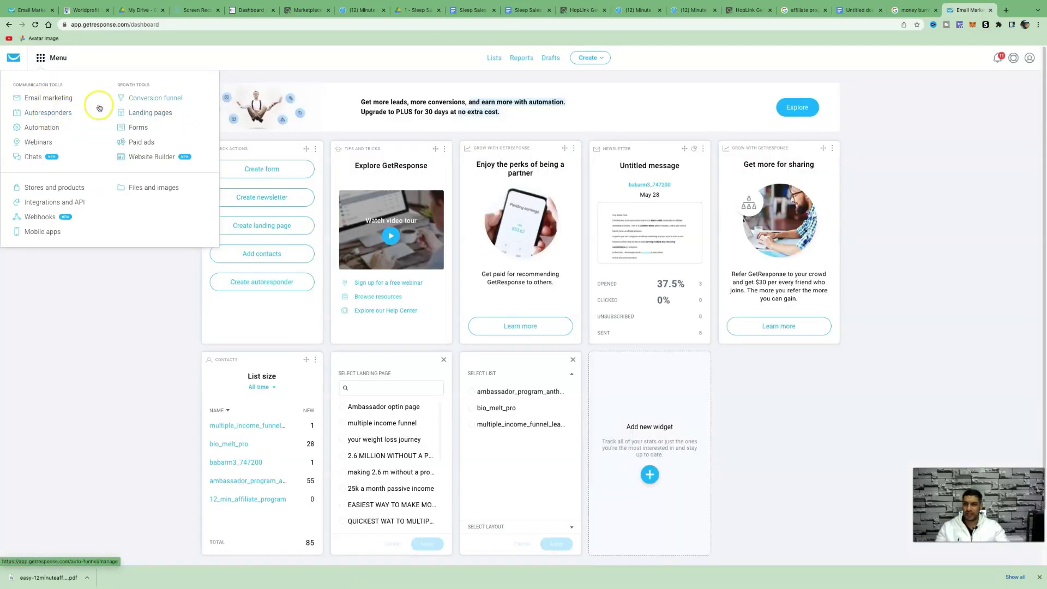
left_click(63, 99)
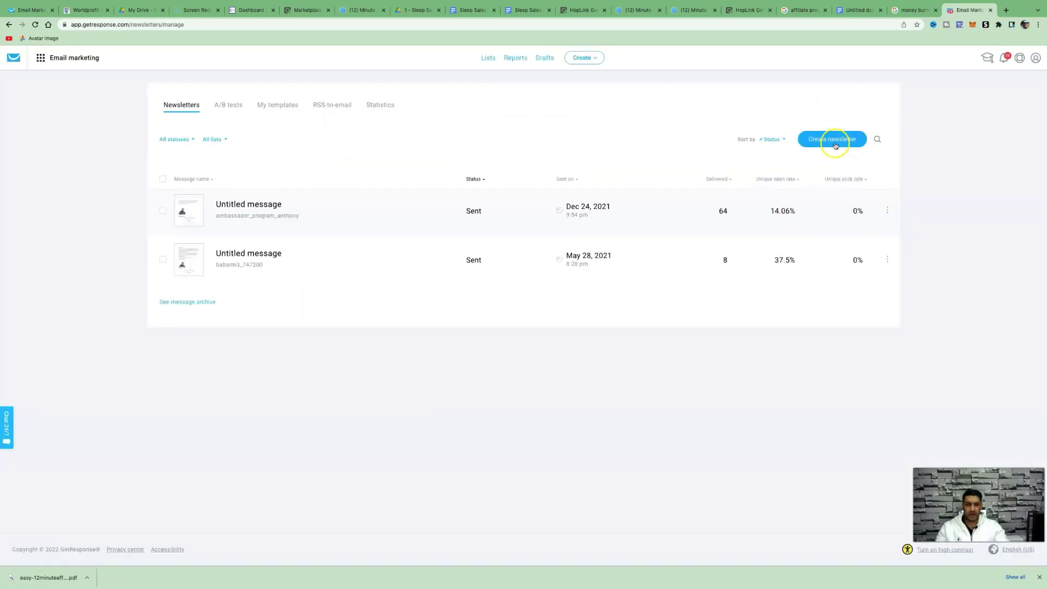
left_click(835, 145)
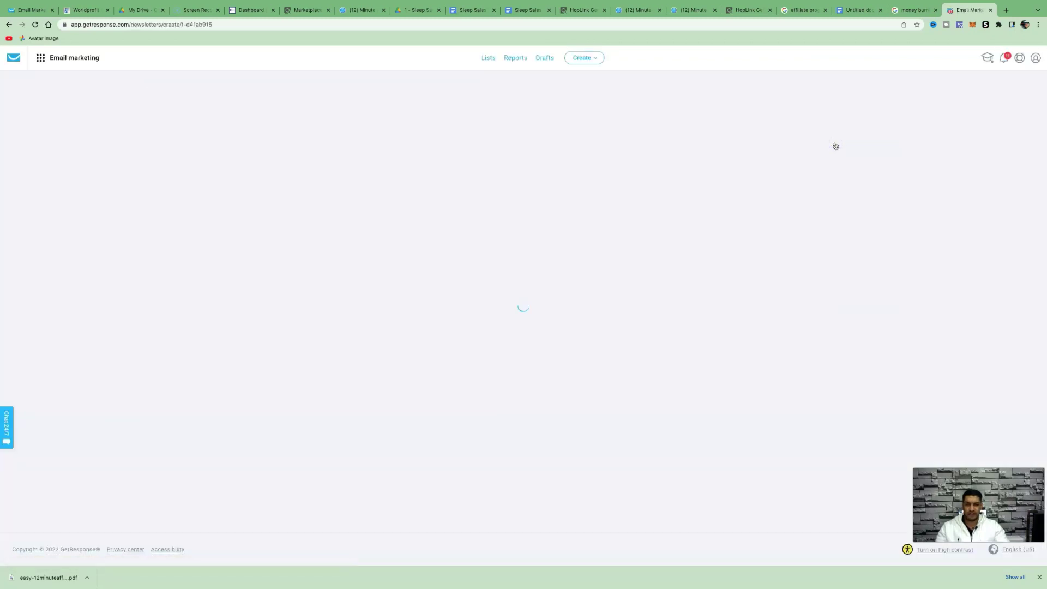
Start designing the newsletter's content from the blank 1 column template.
scroll(371, 163, "down", 1)
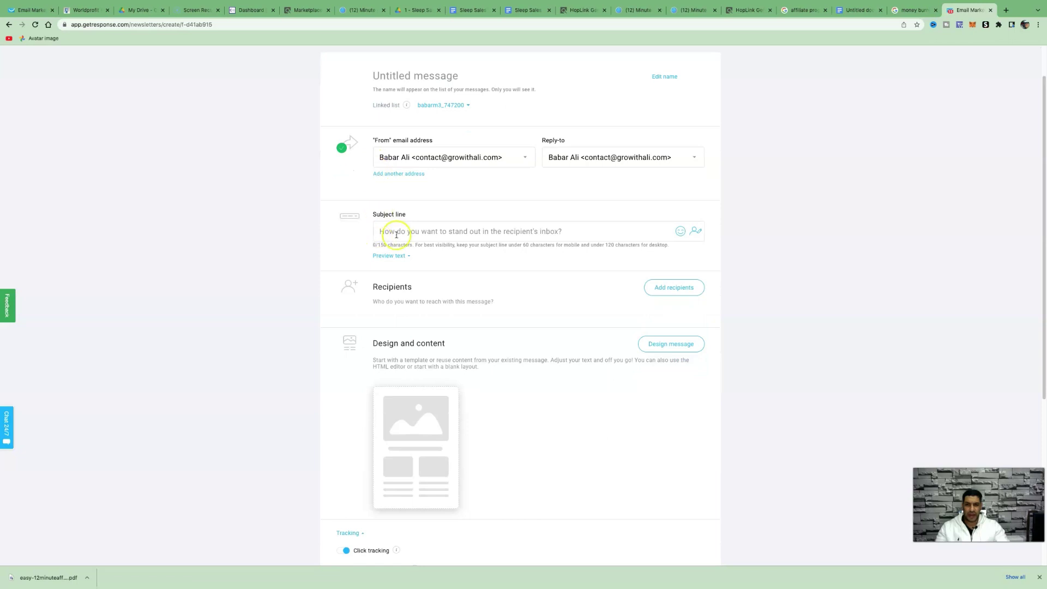
scroll(605, 228, "down", 2)
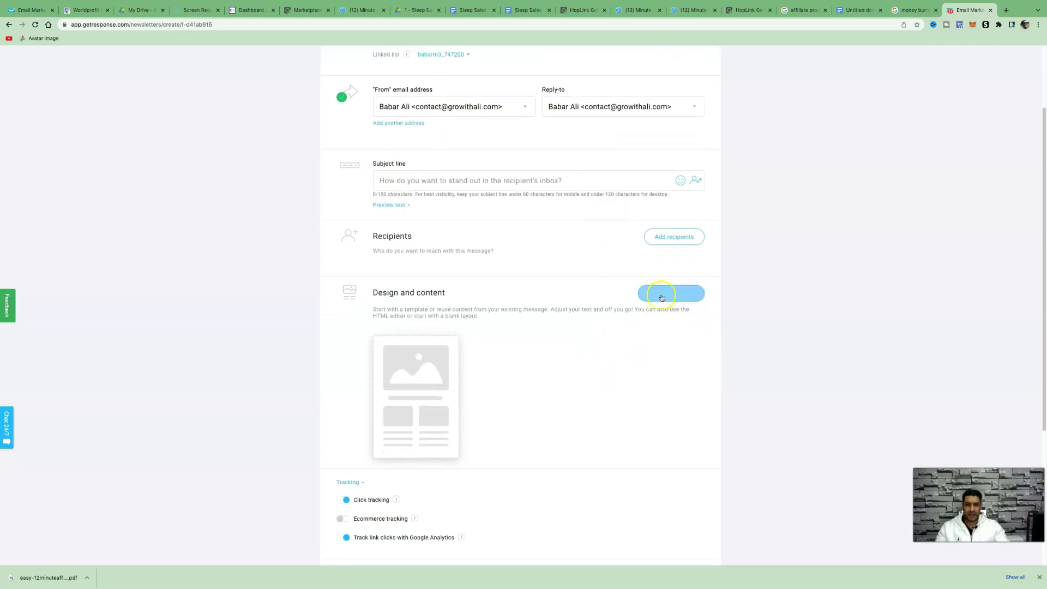
left_click(662, 293)
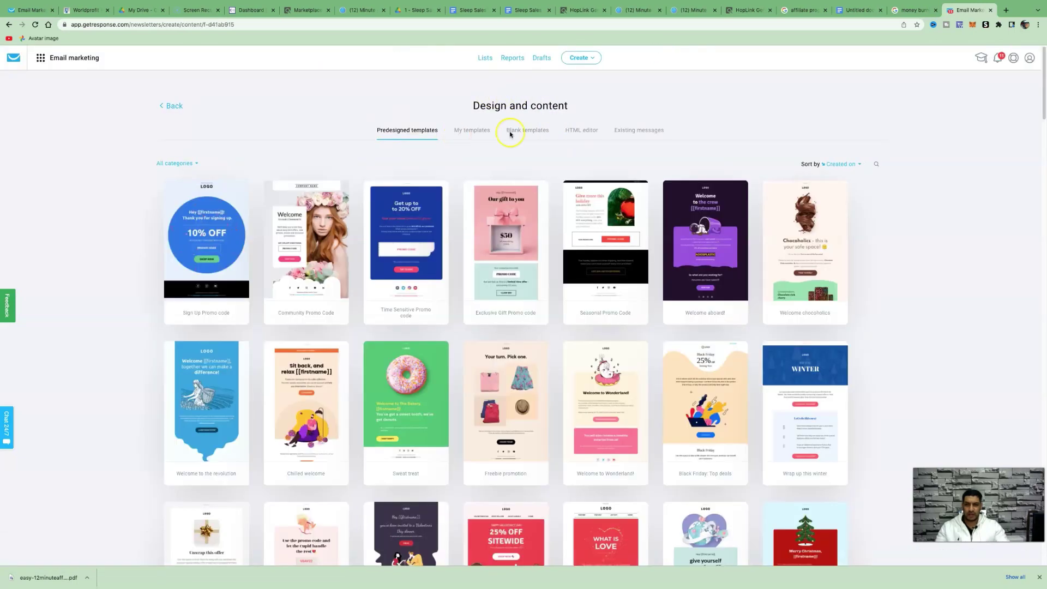
left_click(527, 131)
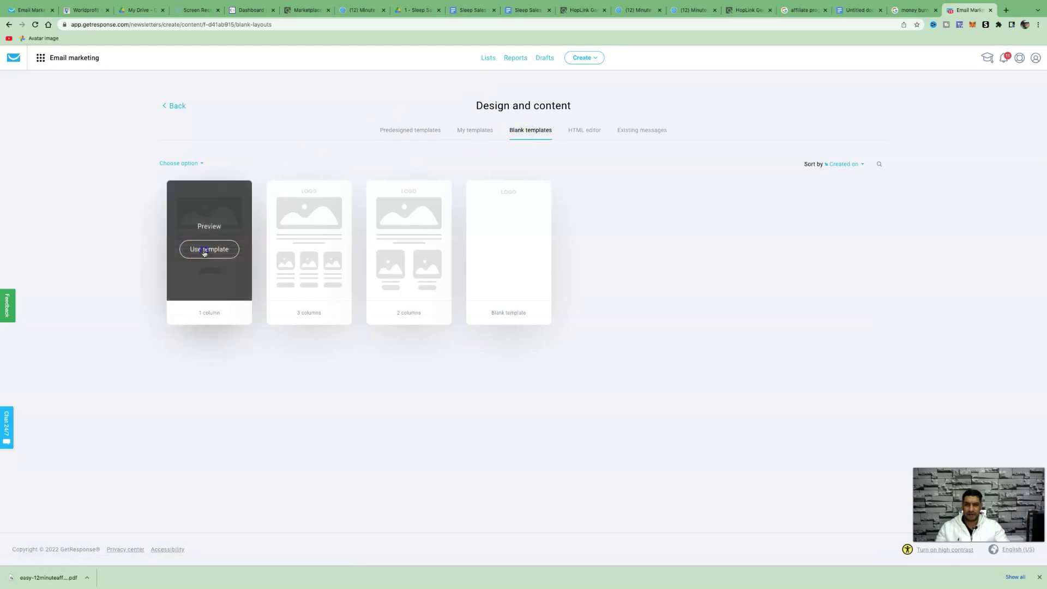
left_click(204, 251)
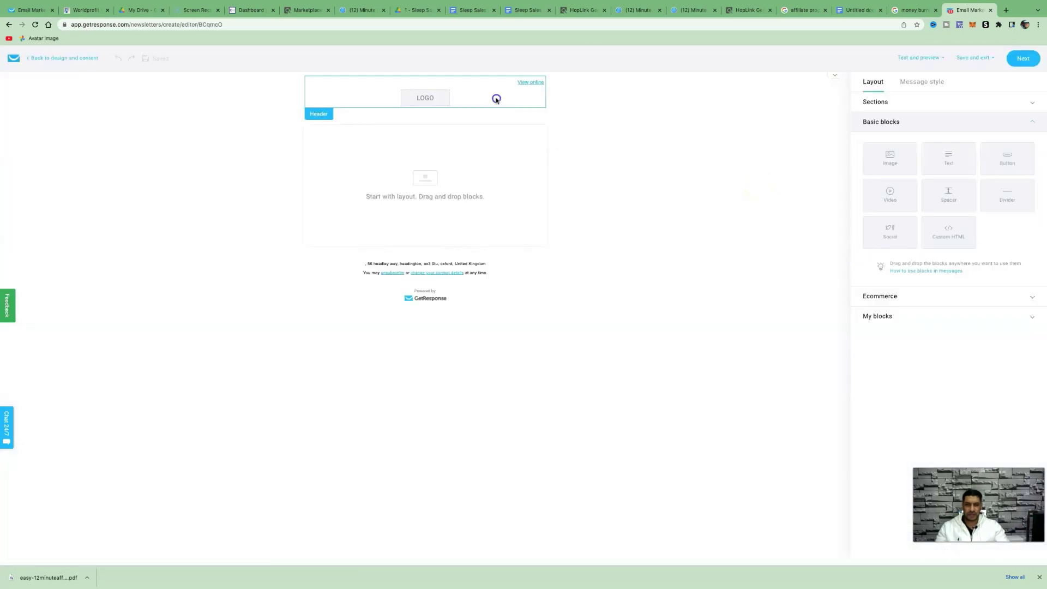
Hide the header's View online link and logo, and add a text block to the message.
left_click(496, 99)
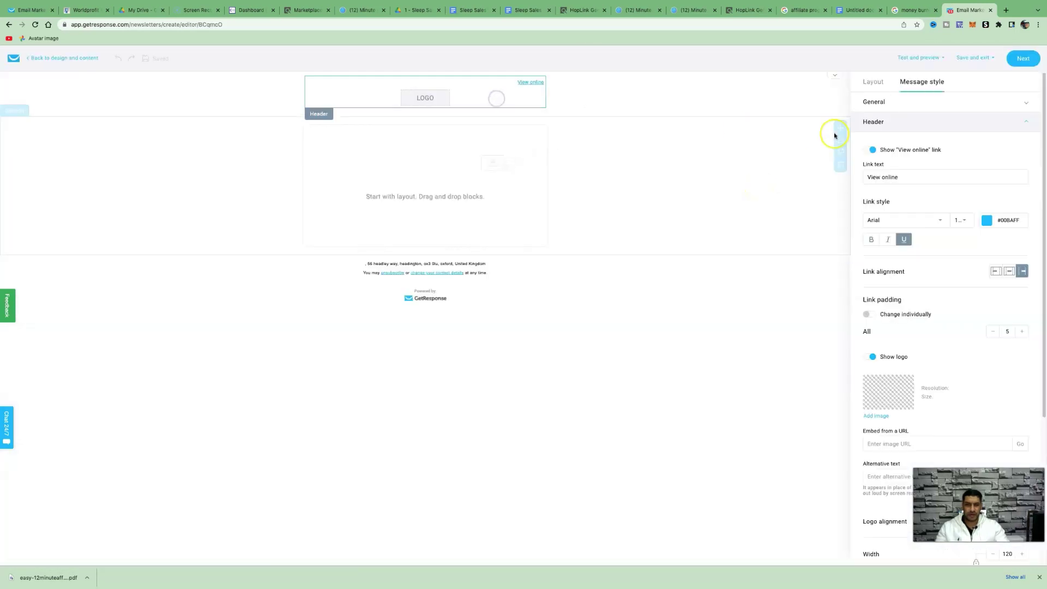
left_click(866, 149)
left_click(867, 166)
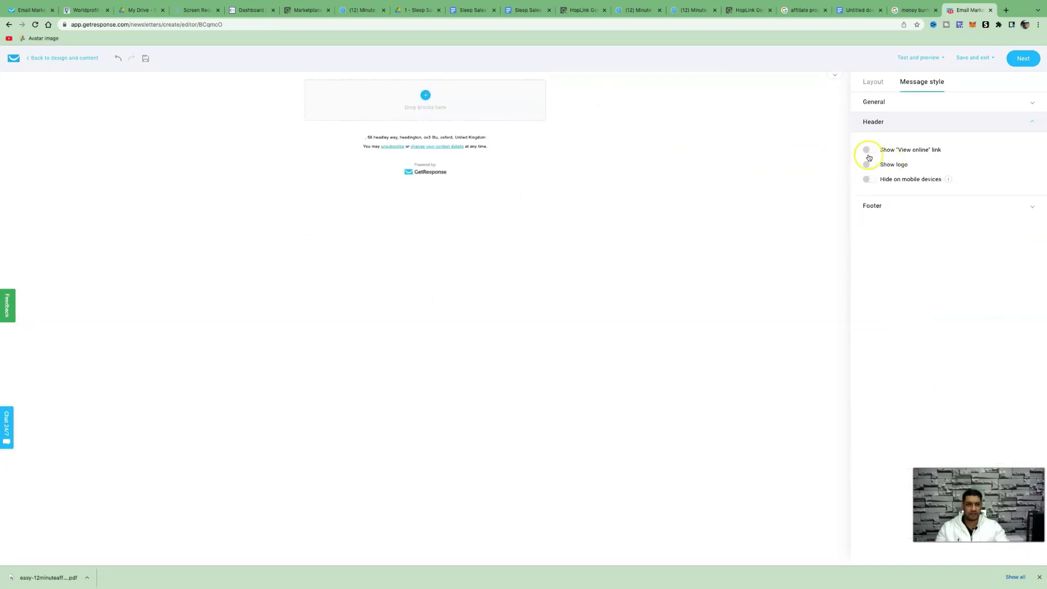
left_click(871, 85)
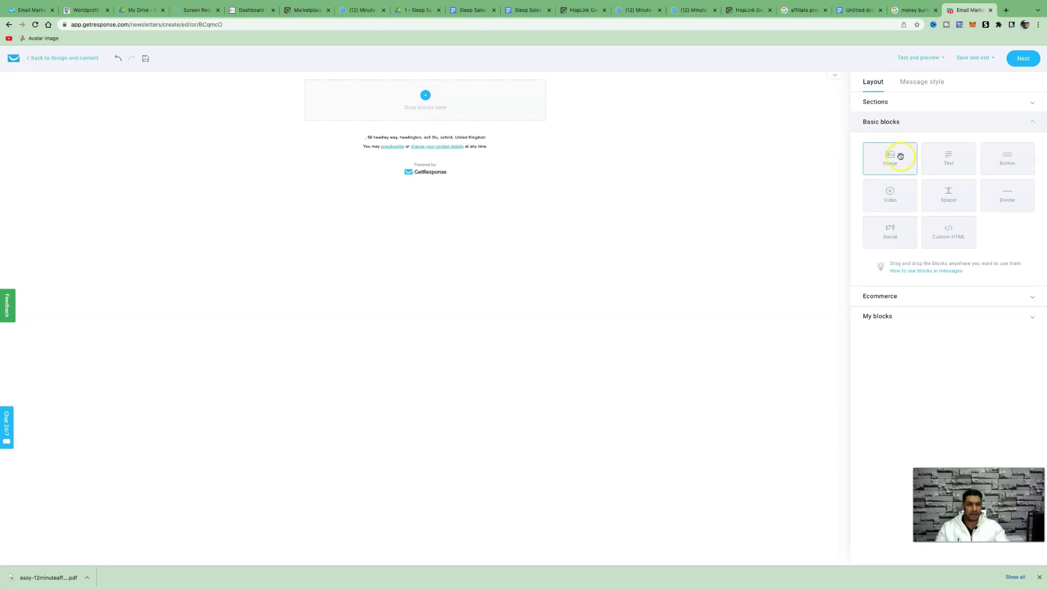
left_click_drag(948, 158, 445, 101)
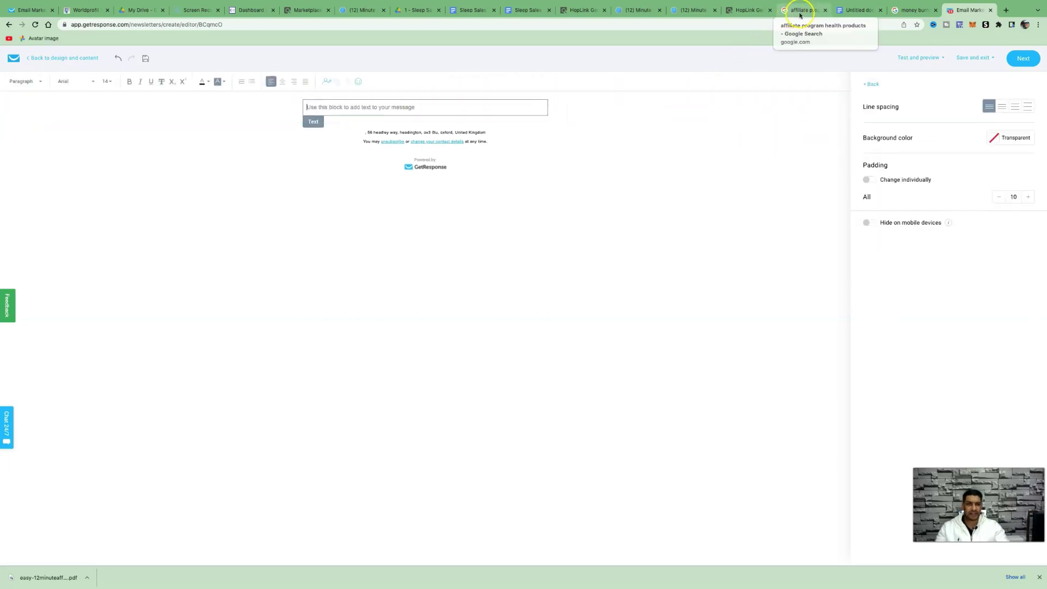
Copy the body text of Email Swipe #1 from the swipes document and paste it into the newsletter's text block.
left_click(472, 10)
scroll(481, 193, "up", 10)
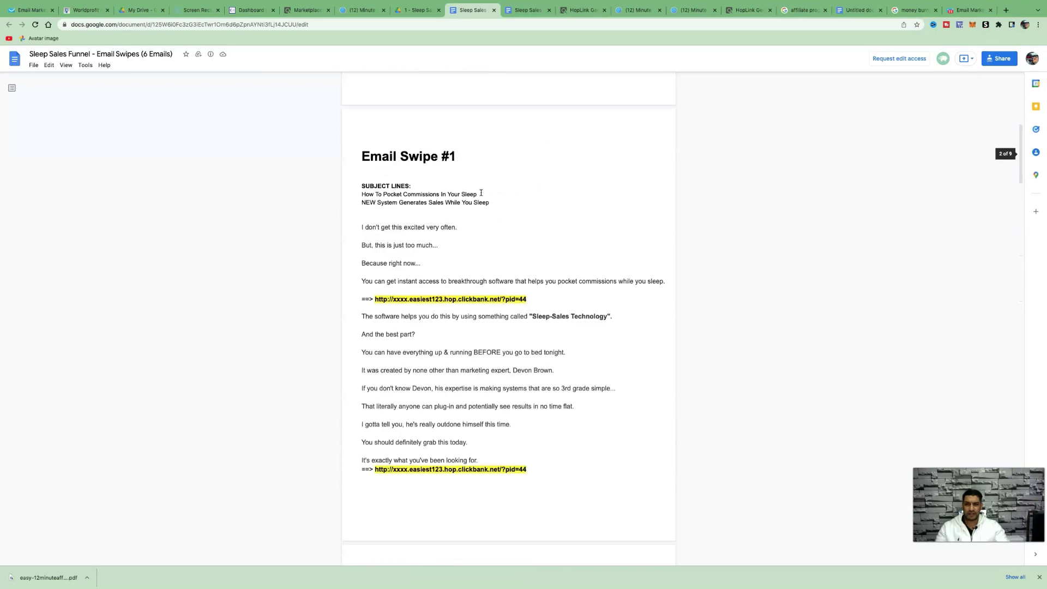
scroll(362, 168, "down", 1)
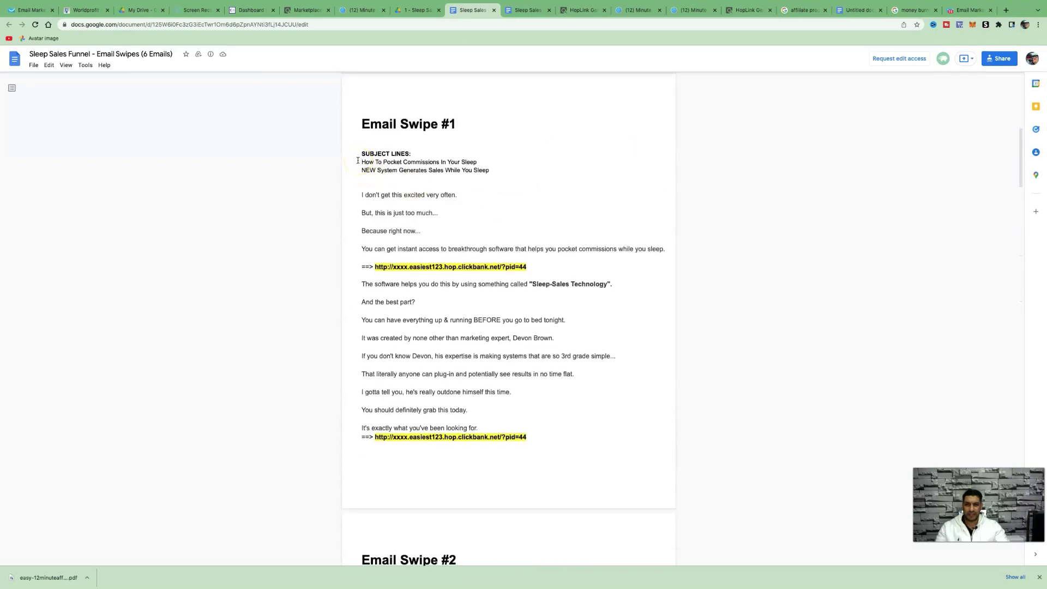
left_click_drag(357, 160, 470, 162)
left_click(379, 212)
left_click_drag(361, 193, 532, 448)
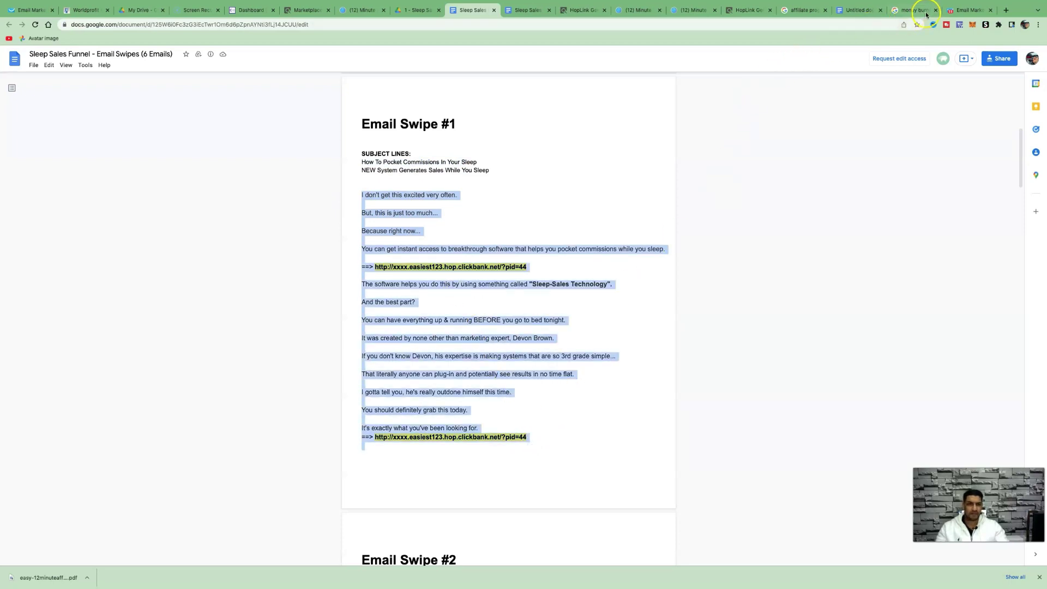
left_click(969, 10)
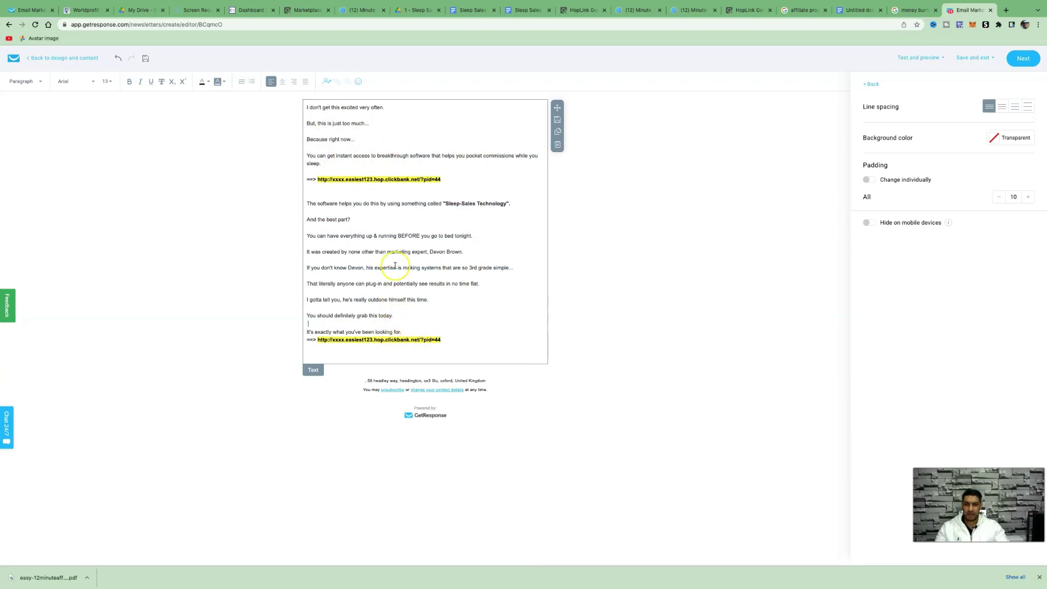
Replace the first affiliate link line in the newsletter text with ">>check out the system here <<".
left_click(473, 179)
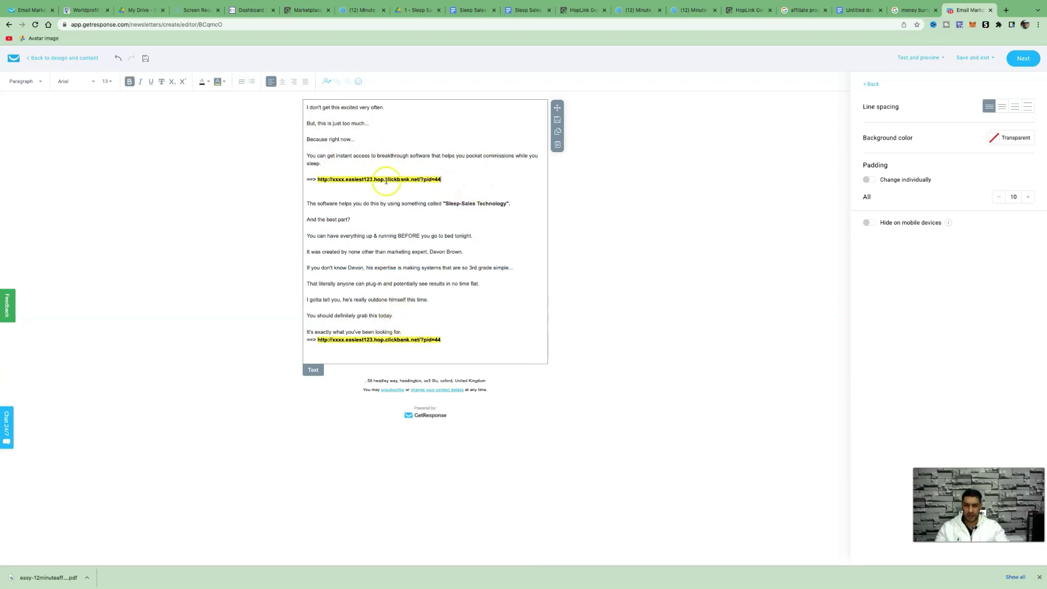
triple_click(452, 184)
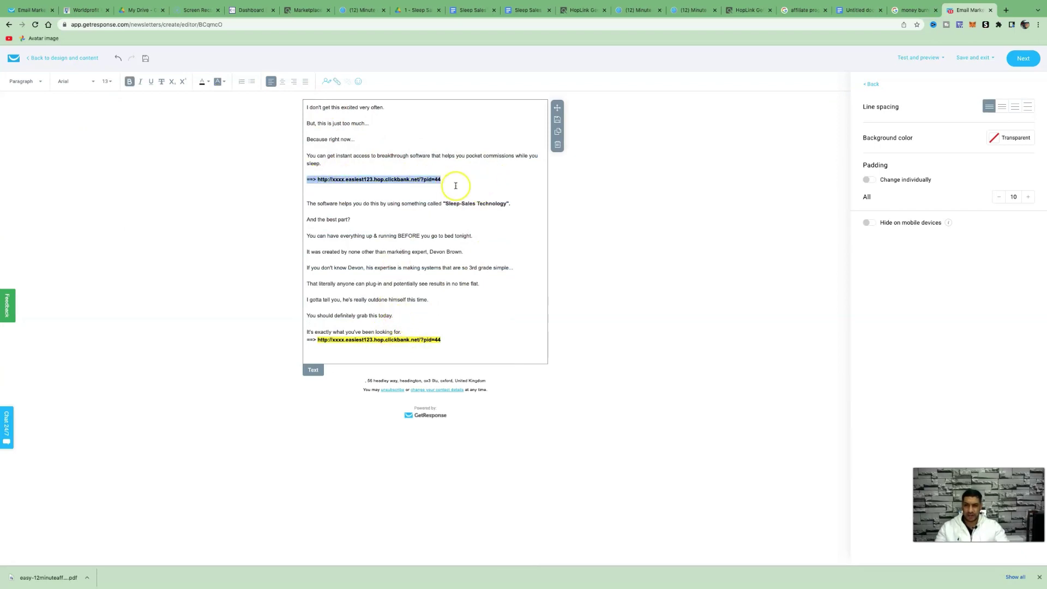
key("BackSpace")
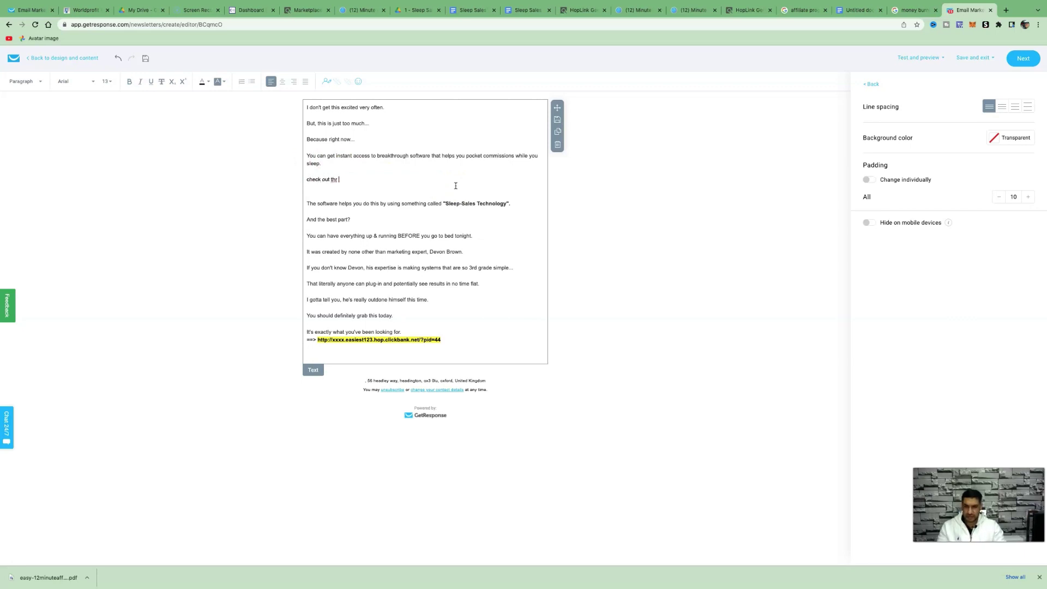
type("check out the system here <<")
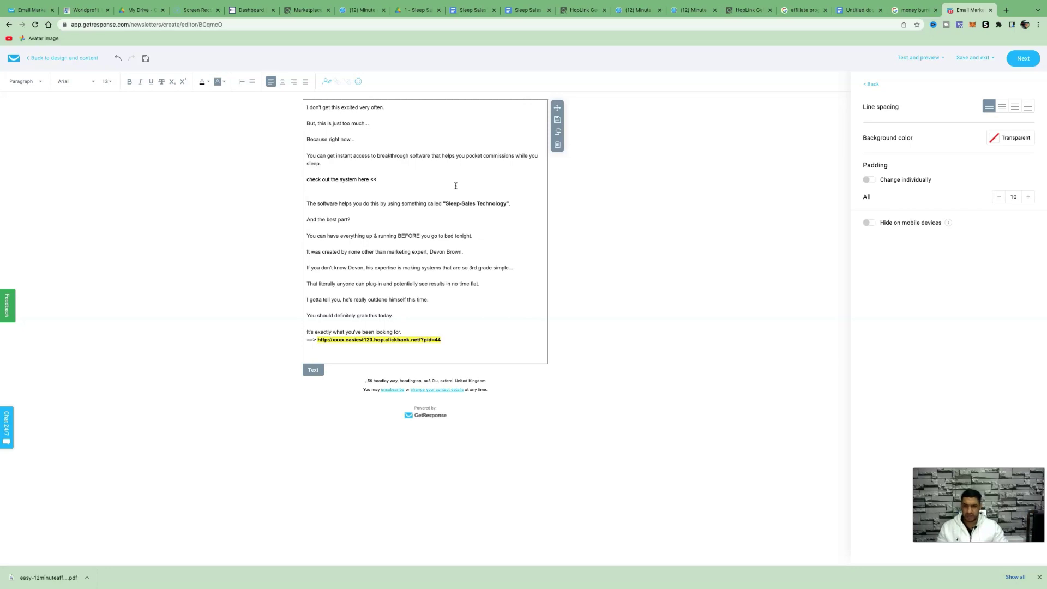
left_click(307, 179)
Set the font size of the ">>check out the system here <<" line to 20.
left_click_drag(383, 180, 308, 182)
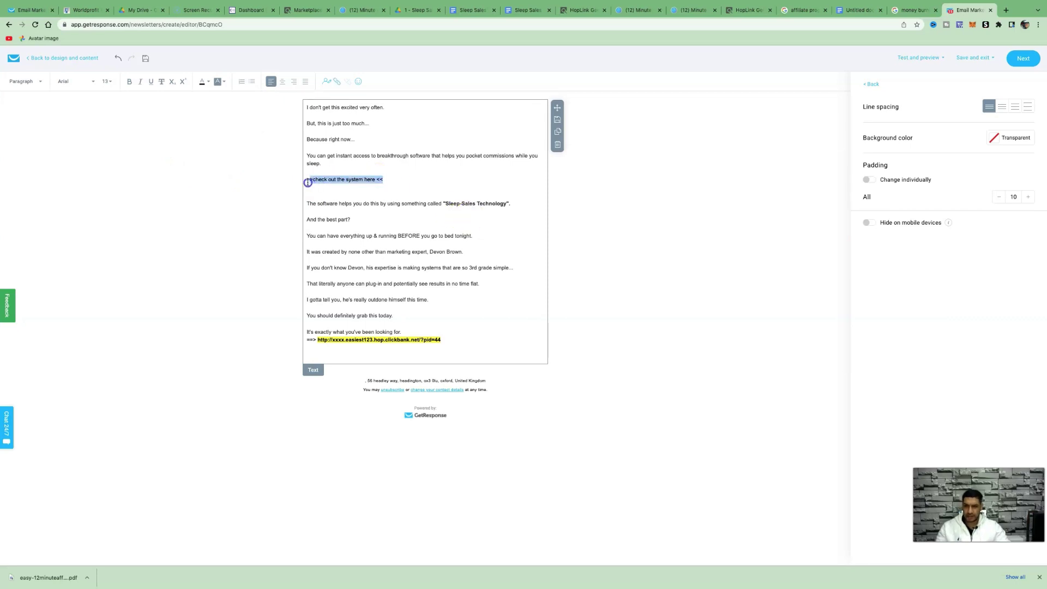
left_click(108, 82)
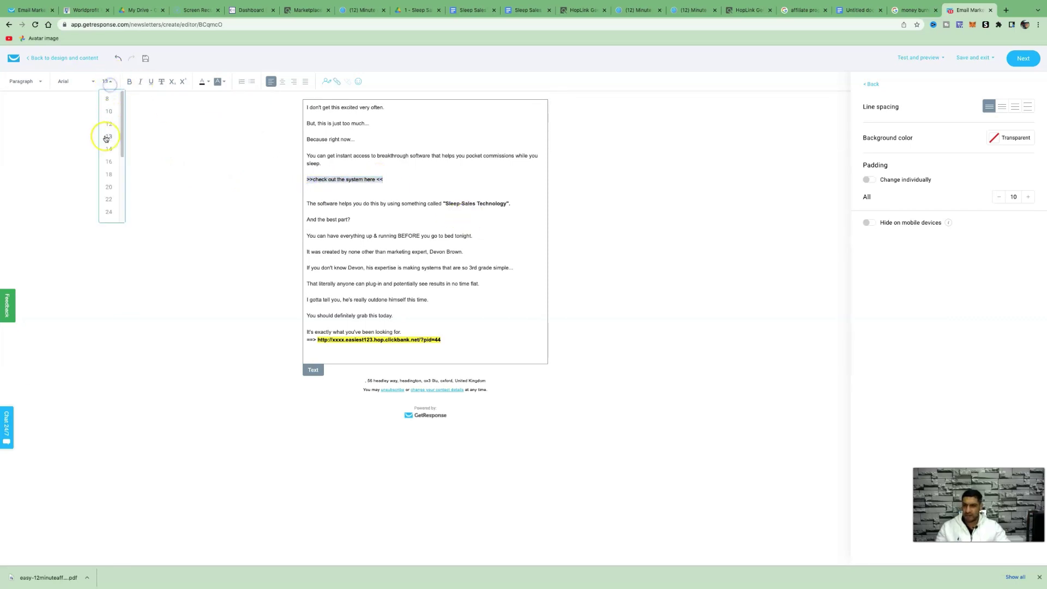
left_click(109, 187)
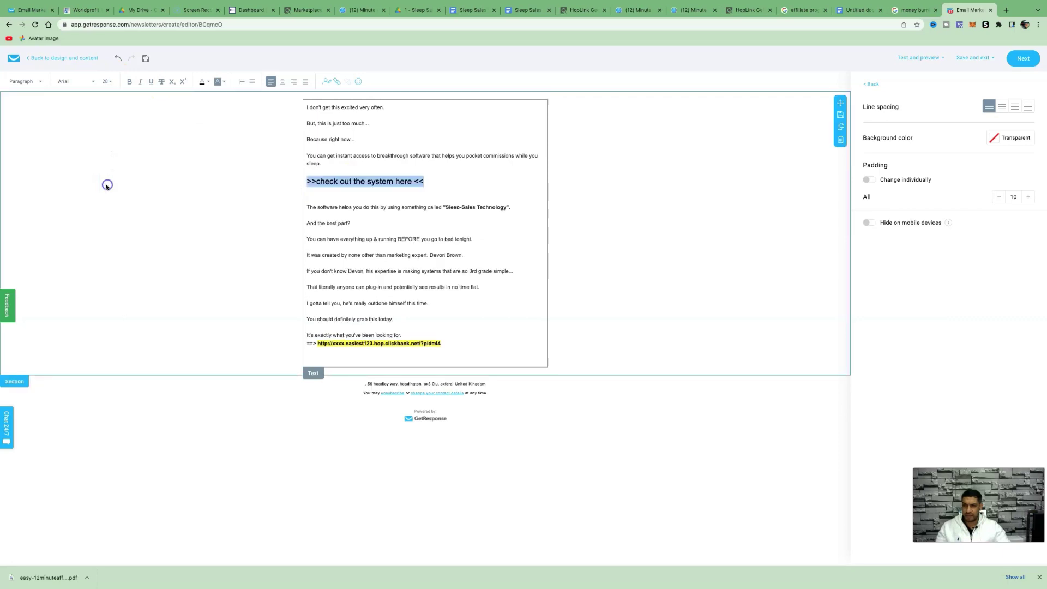
Link the ">>check out the system here <<" text to the web address copied from the HopLink page.
left_click(442, 195)
left_click_drag(424, 181, 307, 181)
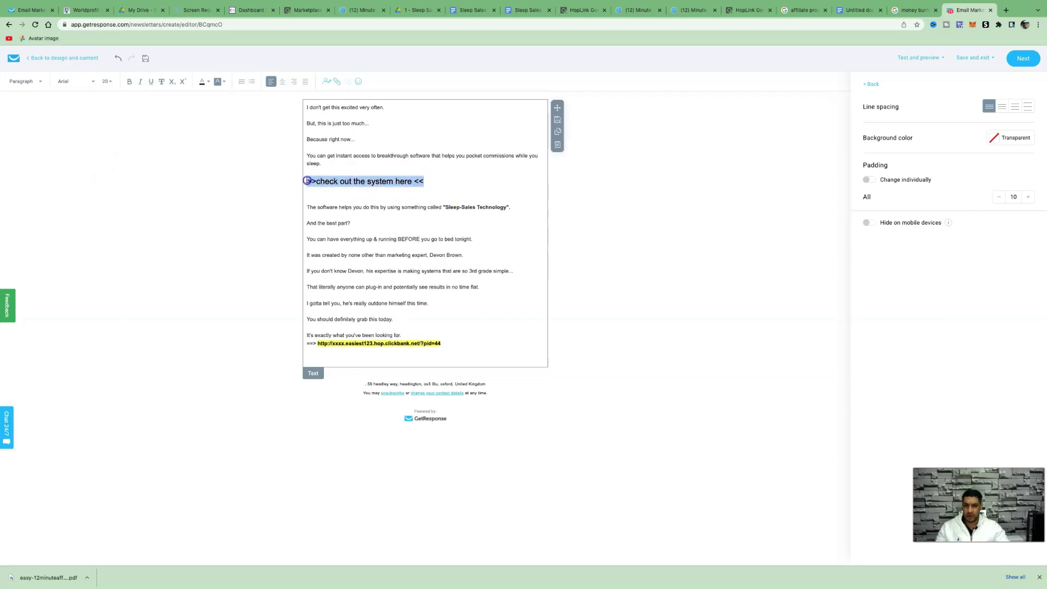
left_click(337, 82)
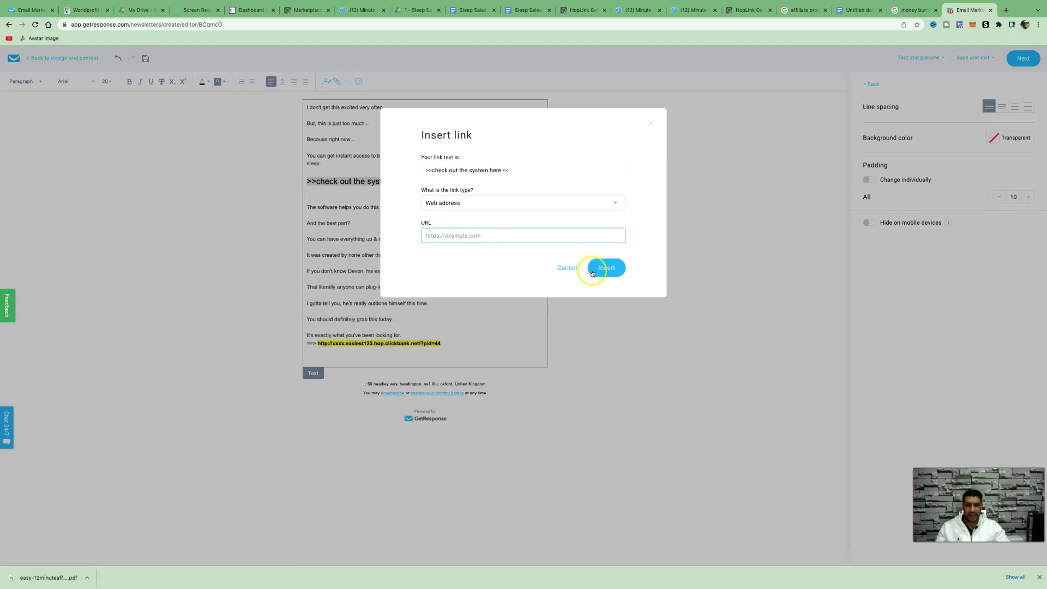
left_click(691, 10)
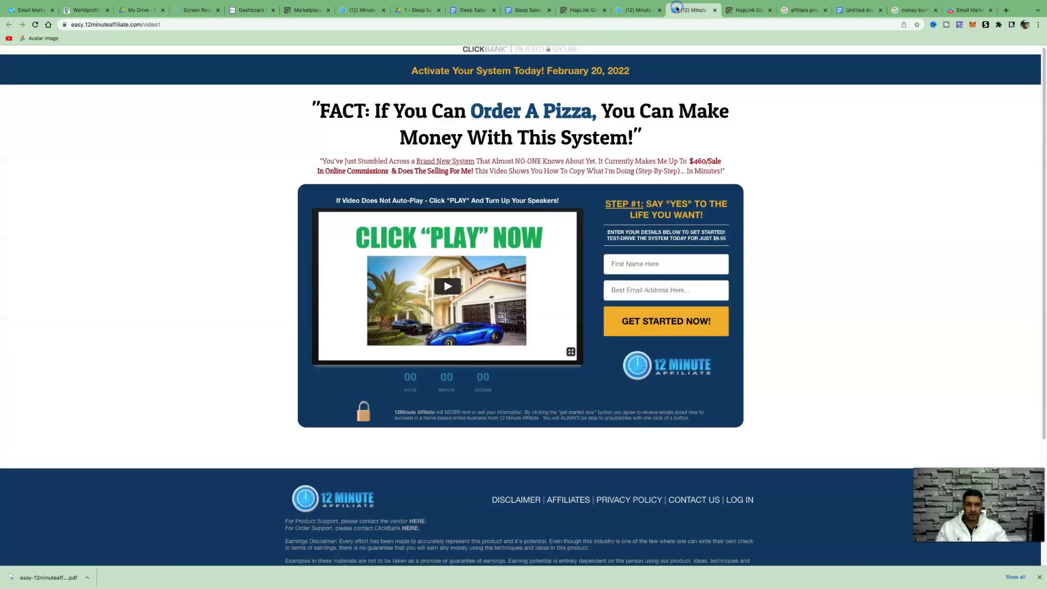
left_click(746, 10)
left_click_drag(239, 190, 101, 188)
key("super+9")
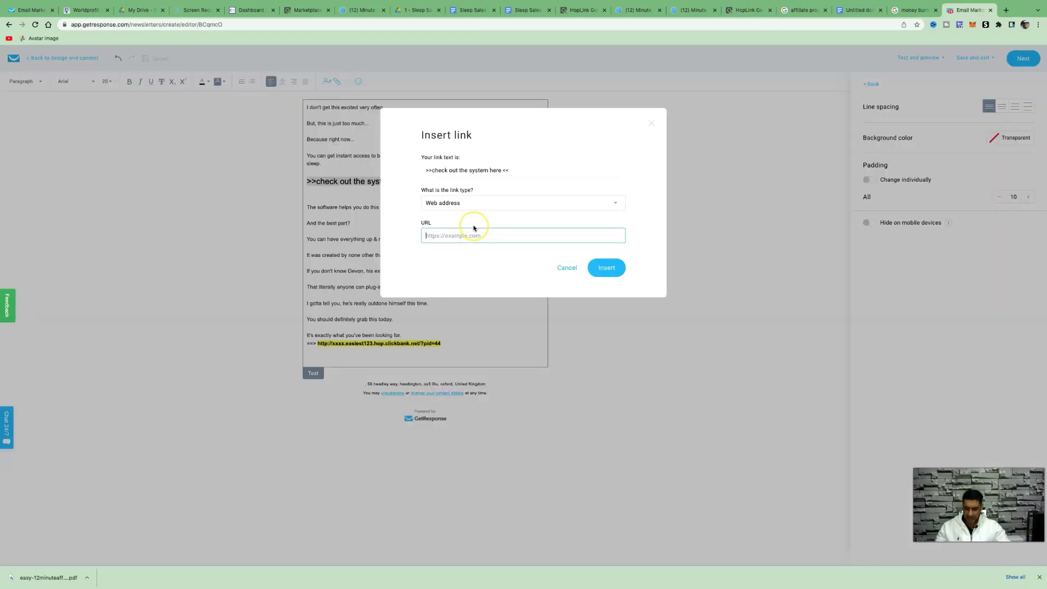
key("super+v")
left_click(607, 267)
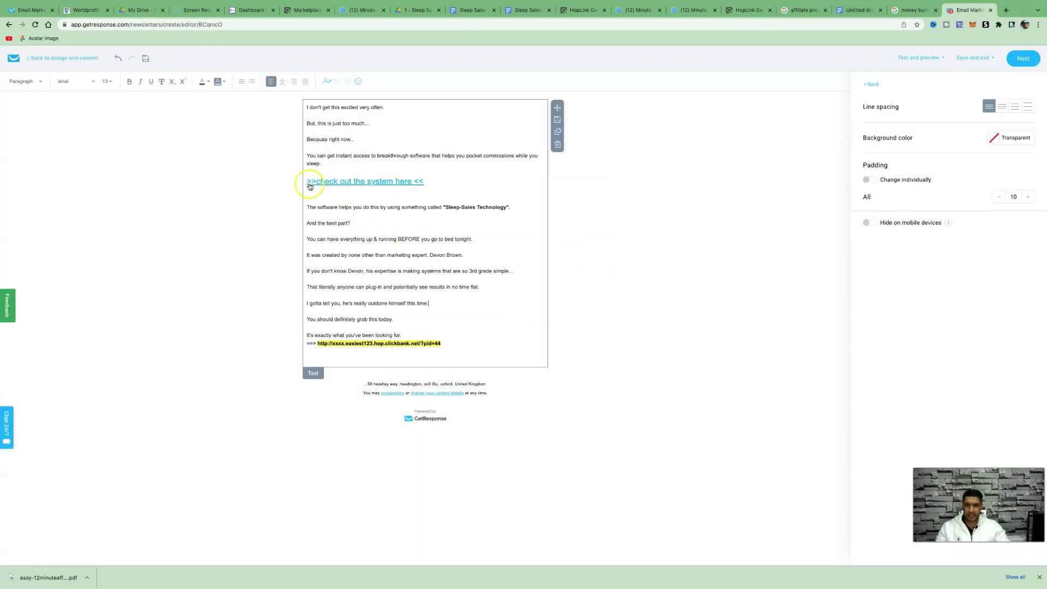
left_click(354, 181)
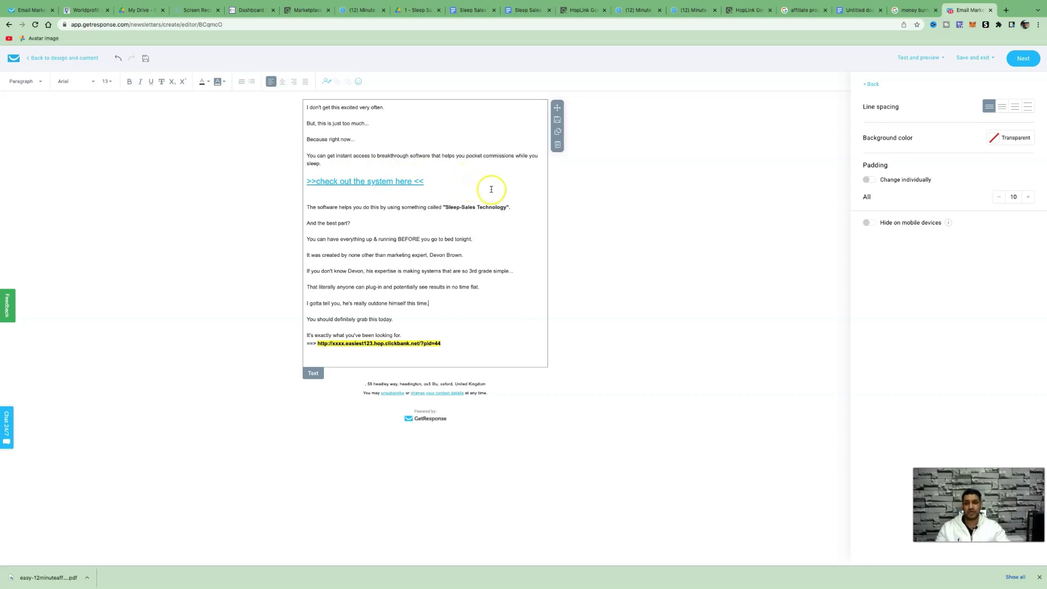
Finish the message design and review the newsletter's sender, subject, recipients, tracking and sending options.
left_click(1022, 64)
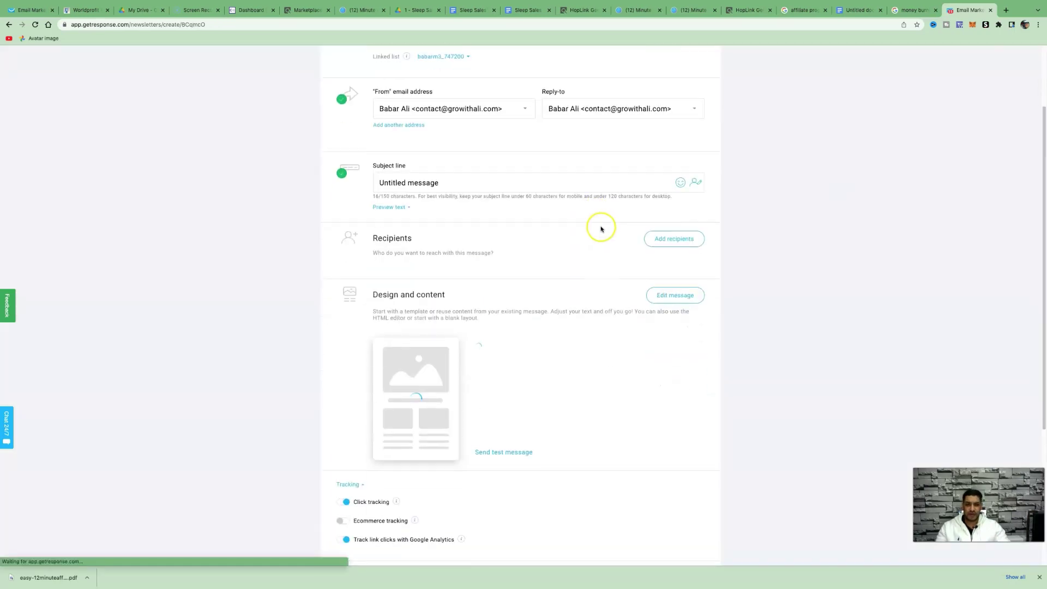
scroll(605, 225, "down", 5)
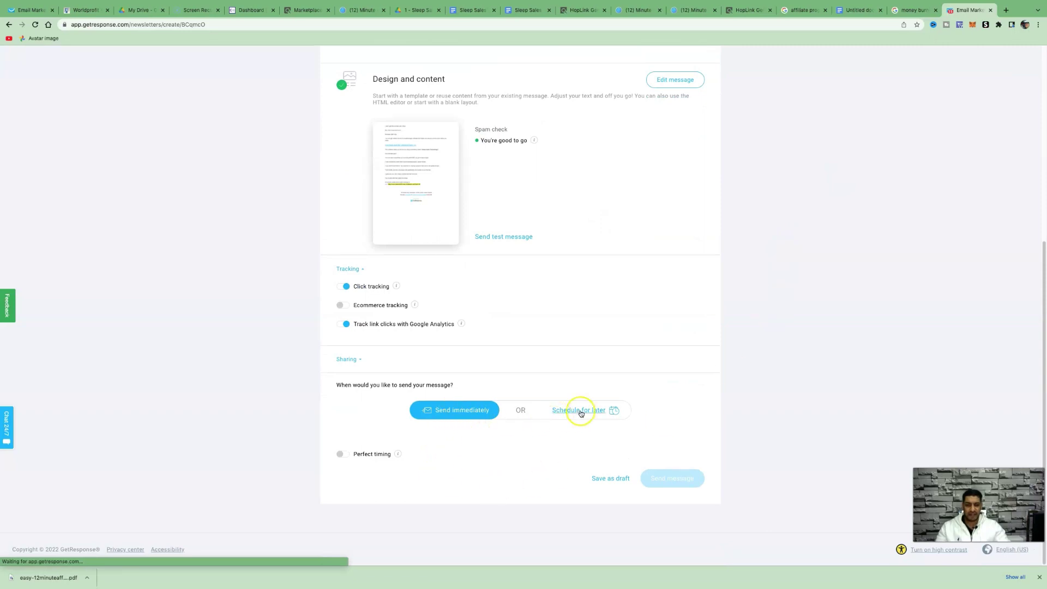
scroll(631, 415, "up", 5)
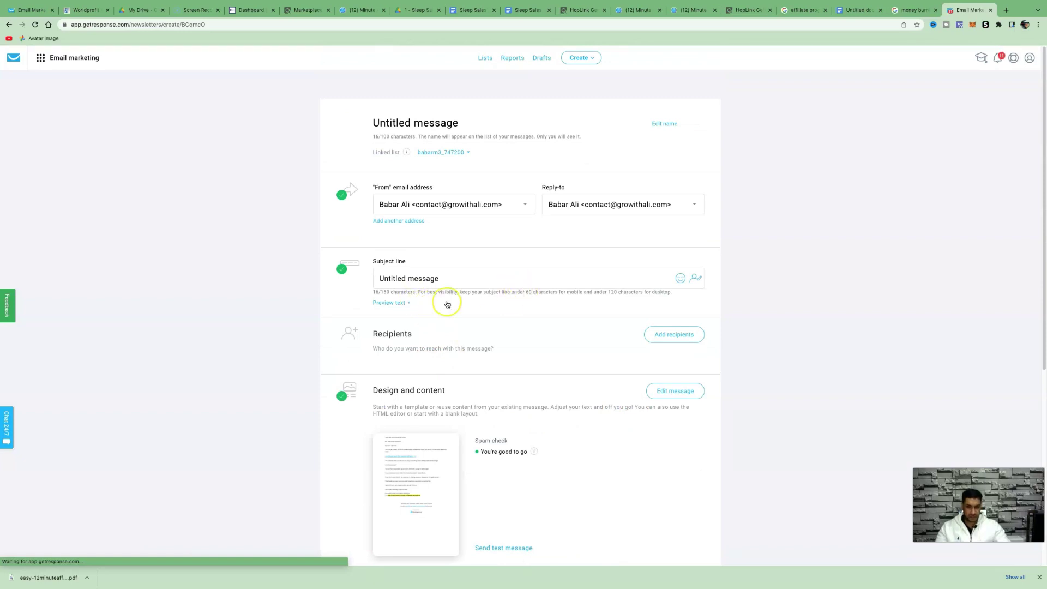
scroll(505, 279, "down", 1)
scroll(506, 280, "down", 1)
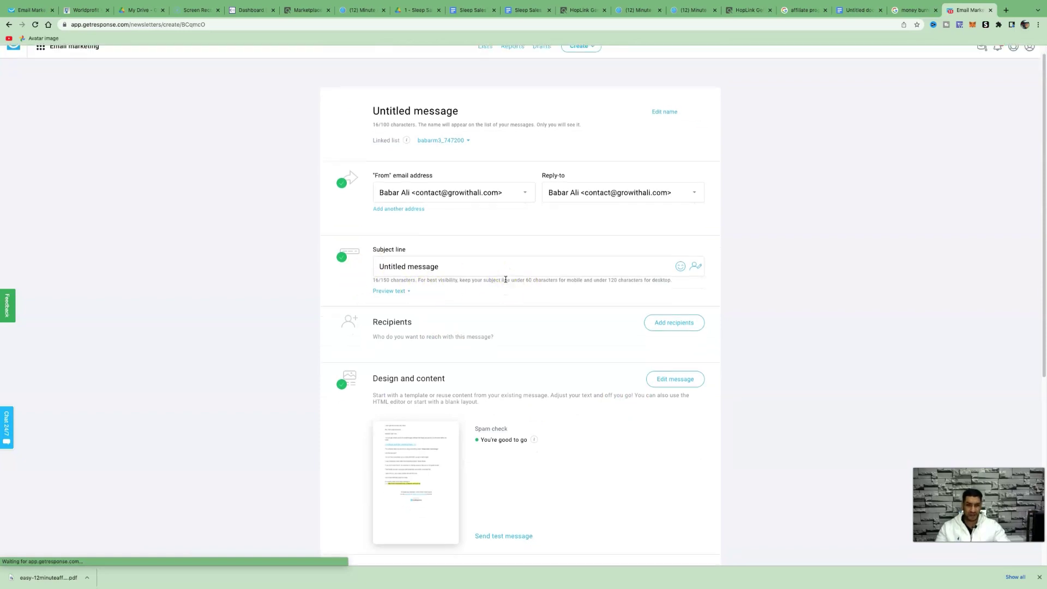
scroll(513, 335, "up", 1)
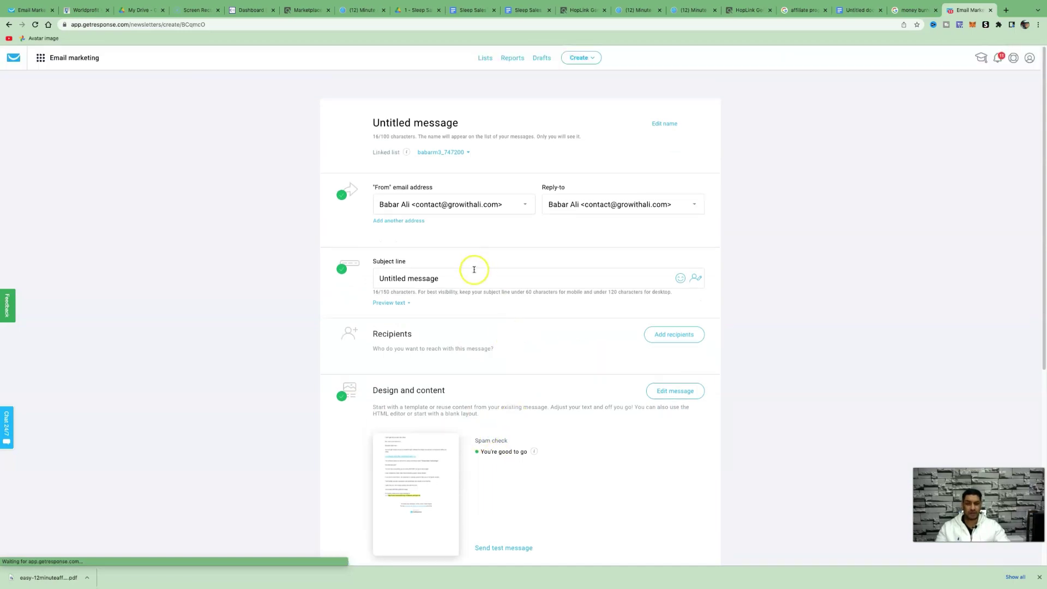
scroll(573, 298, "down", 1)
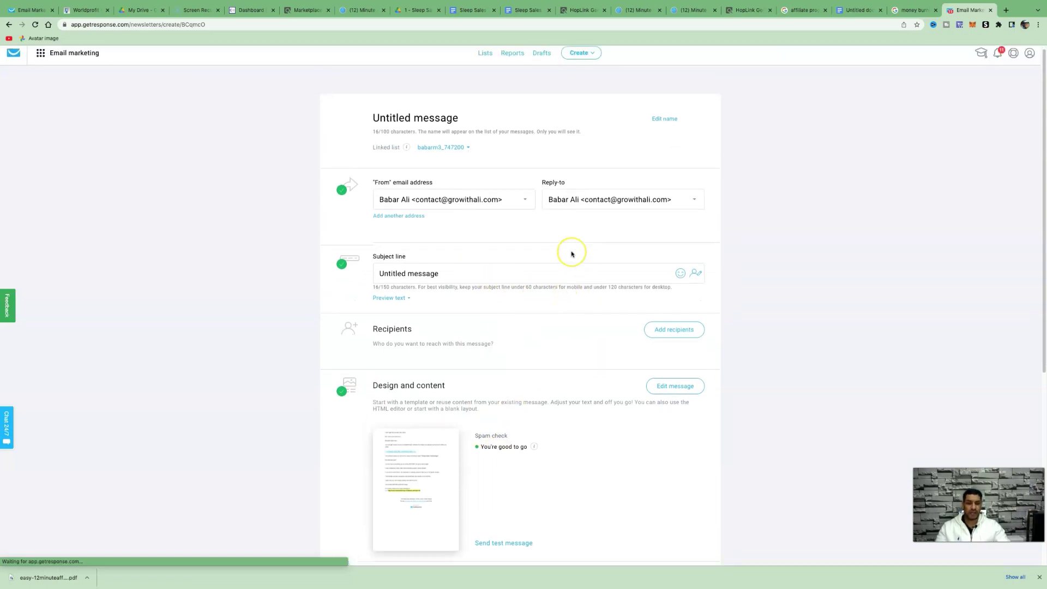
scroll(570, 253, "down", 1)
scroll(571, 254, "up", 1)
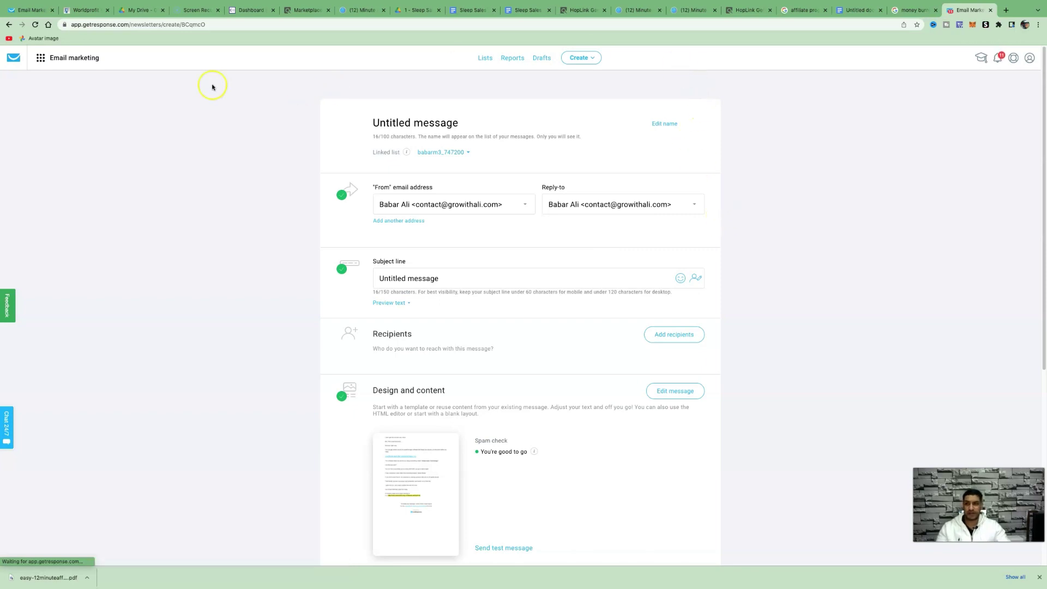
In the Worldprofit ad, tick Home Business and Entrepreneurs with Affiliate Marketing, Business Opportunities with Entrepreneurs, and Make Money Now.
left_click(85, 10)
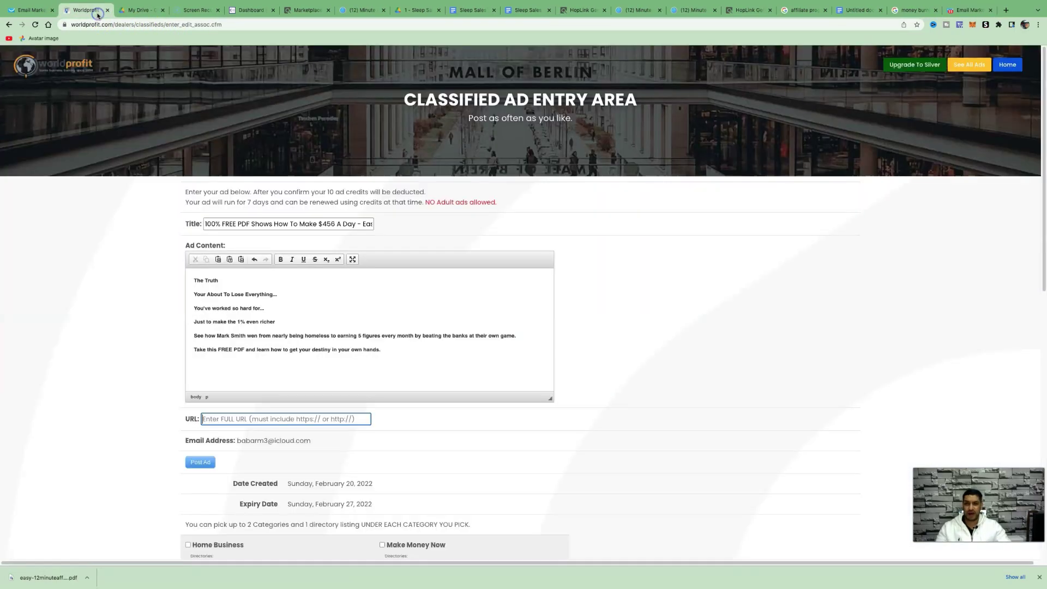
scroll(466, 307, "down", 1)
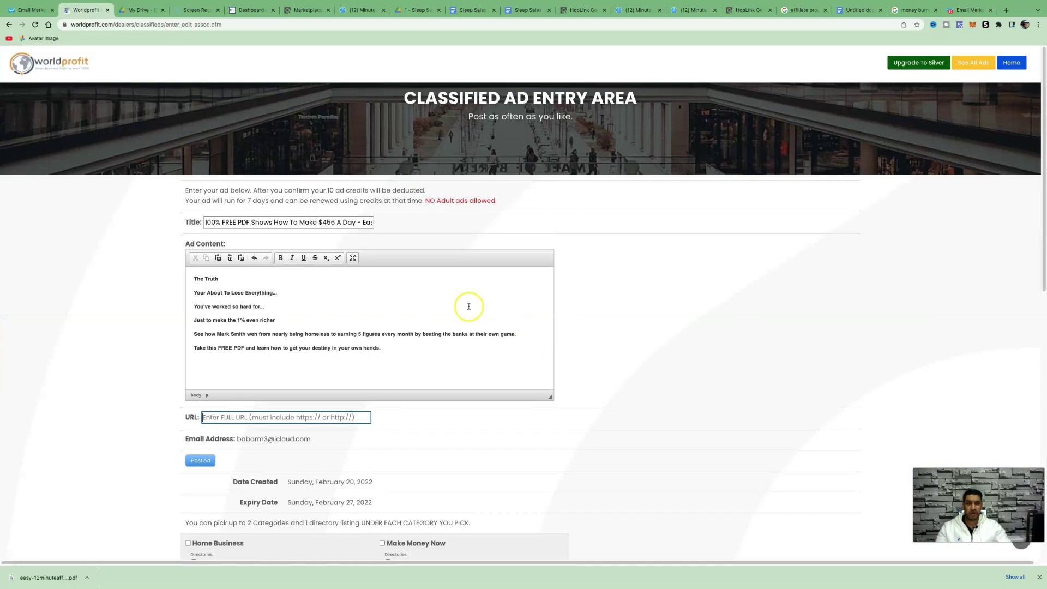
scroll(469, 307, "down", 1)
scroll(470, 305, "down", 5)
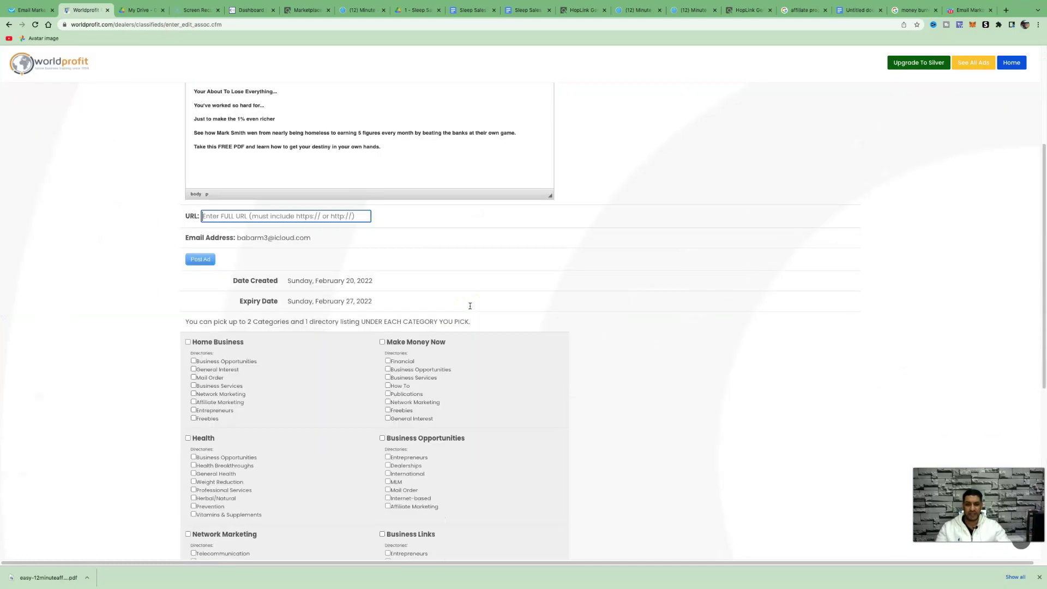
scroll(468, 308, "down", 1)
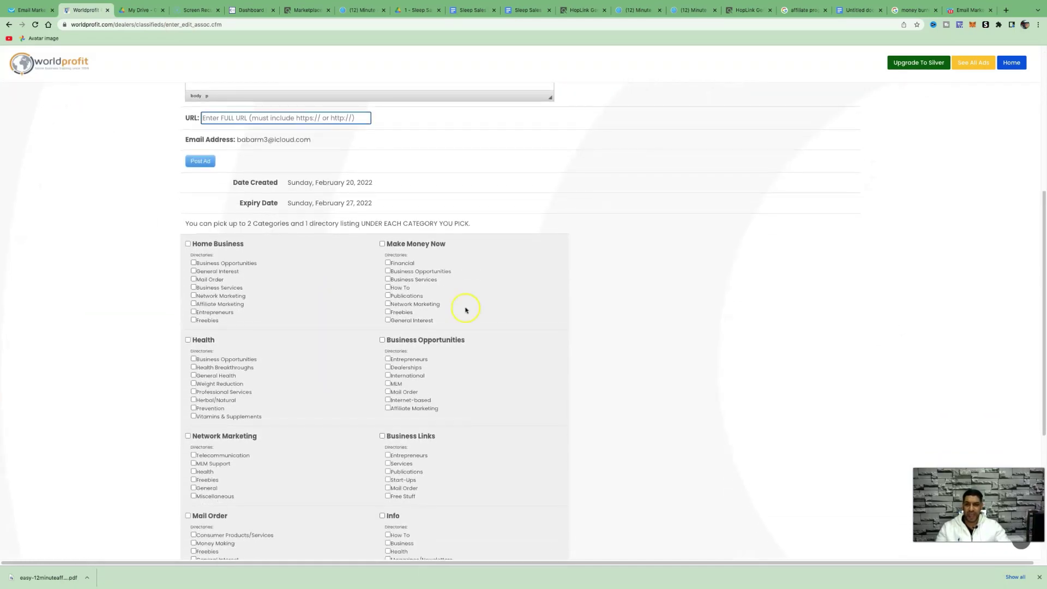
scroll(270, 249, "down", 1)
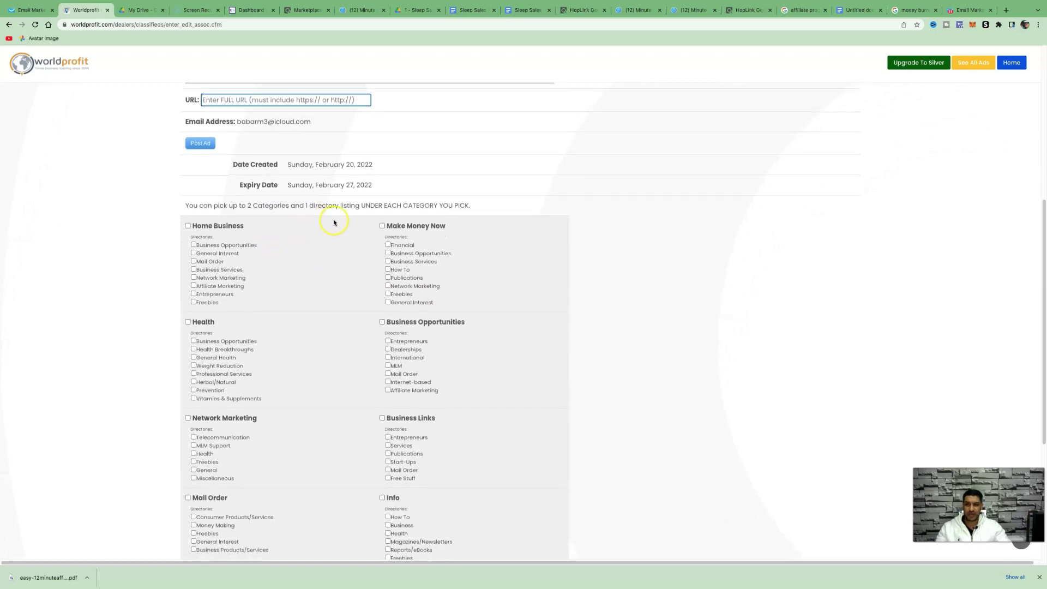
scroll(334, 222, "down", 1)
scroll(358, 224, "down", 3)
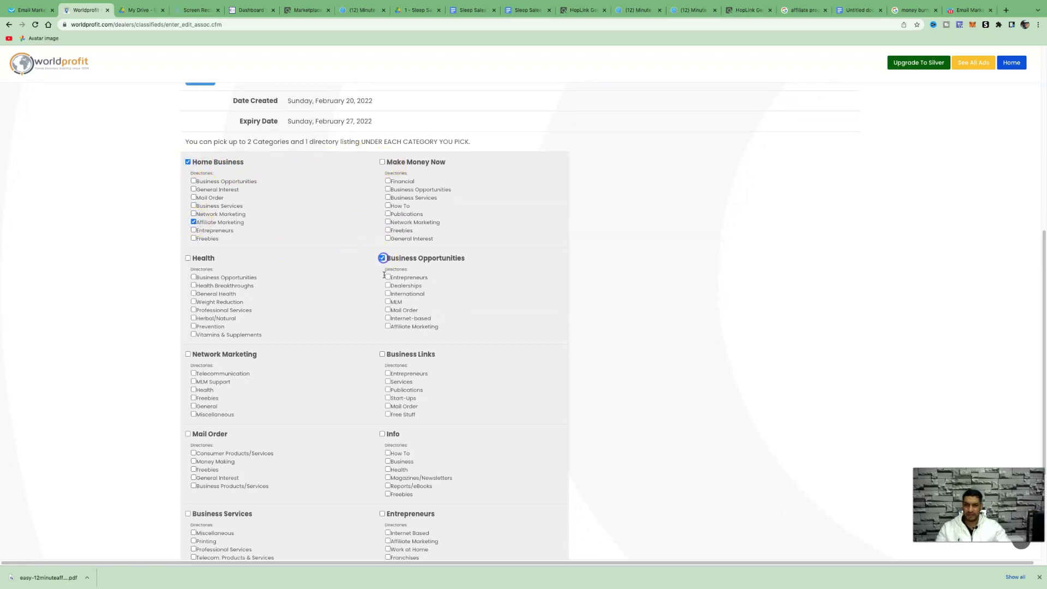
scroll(446, 339, "down", 5)
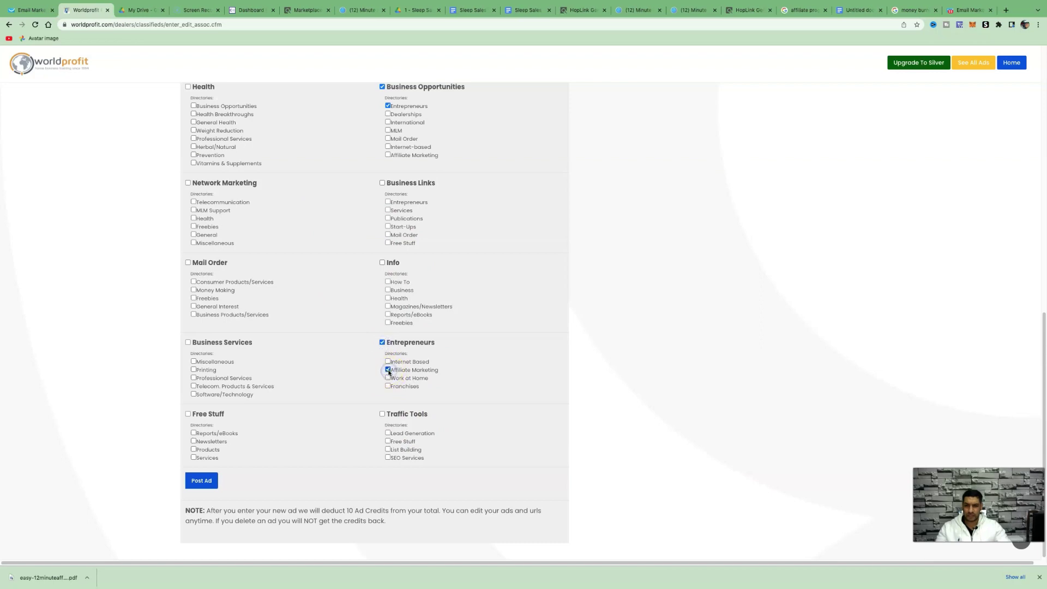
scroll(310, 292, "up", 5)
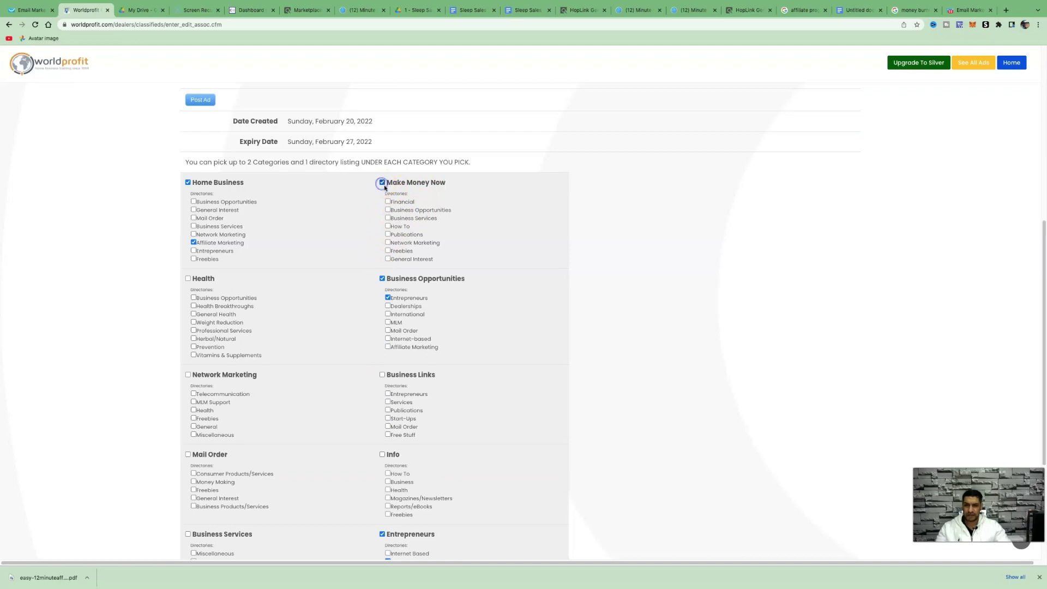
For the ad's URL, switch to the GetResponse landing page, publish it with its current settings and open the live page.
scroll(385, 187, "up", 9)
left_click(207, 417)
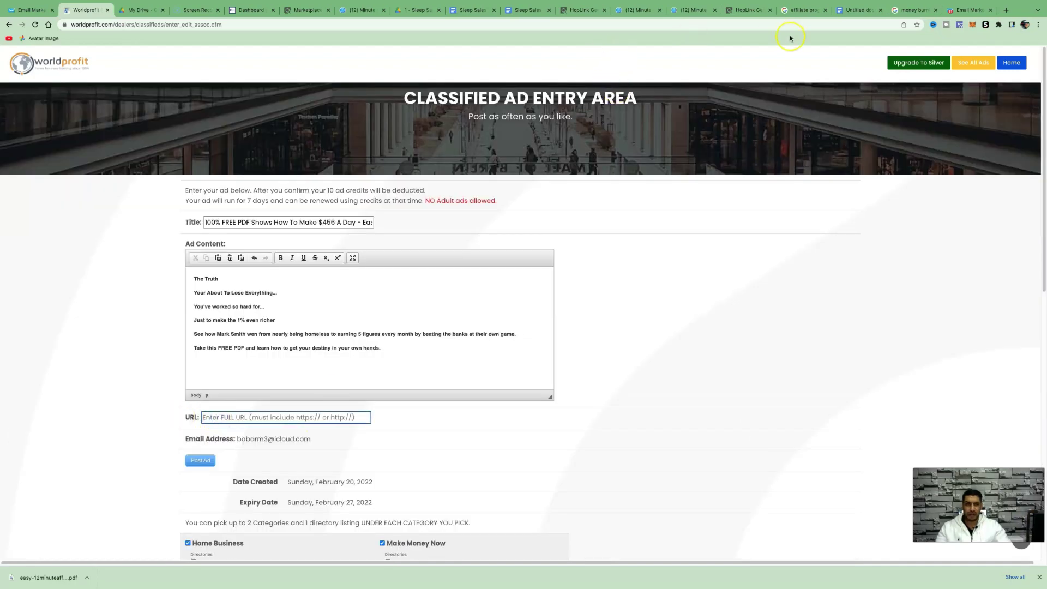
left_click(31, 10)
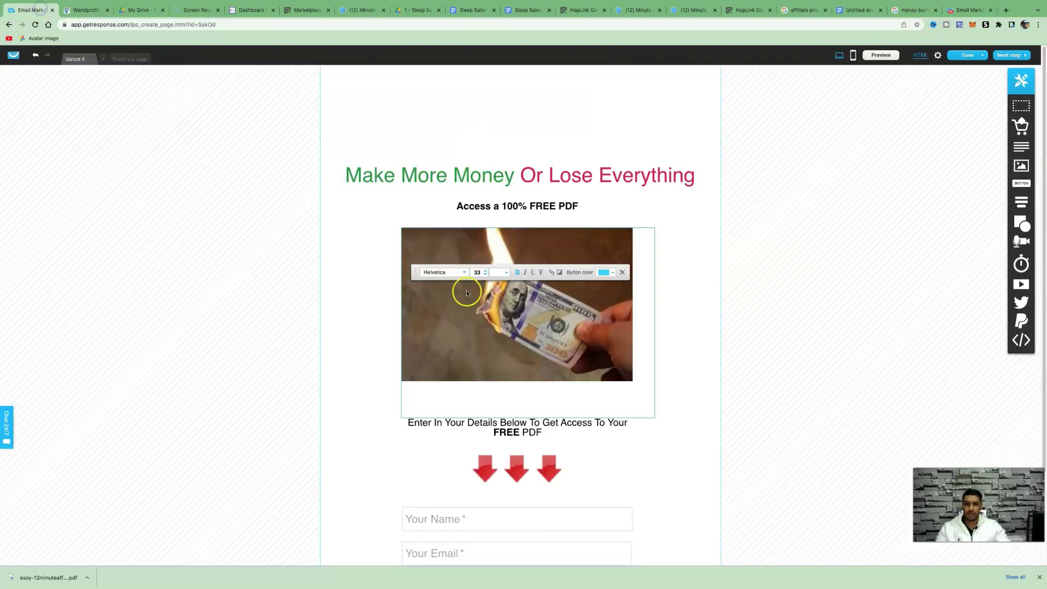
scroll(551, 107, "down", 2)
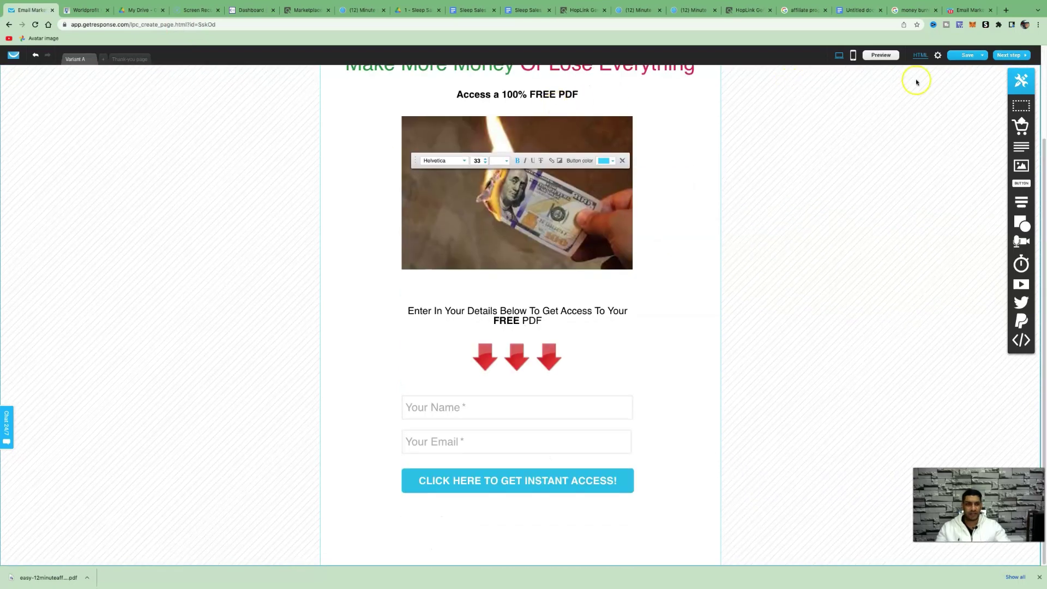
left_click(1009, 57)
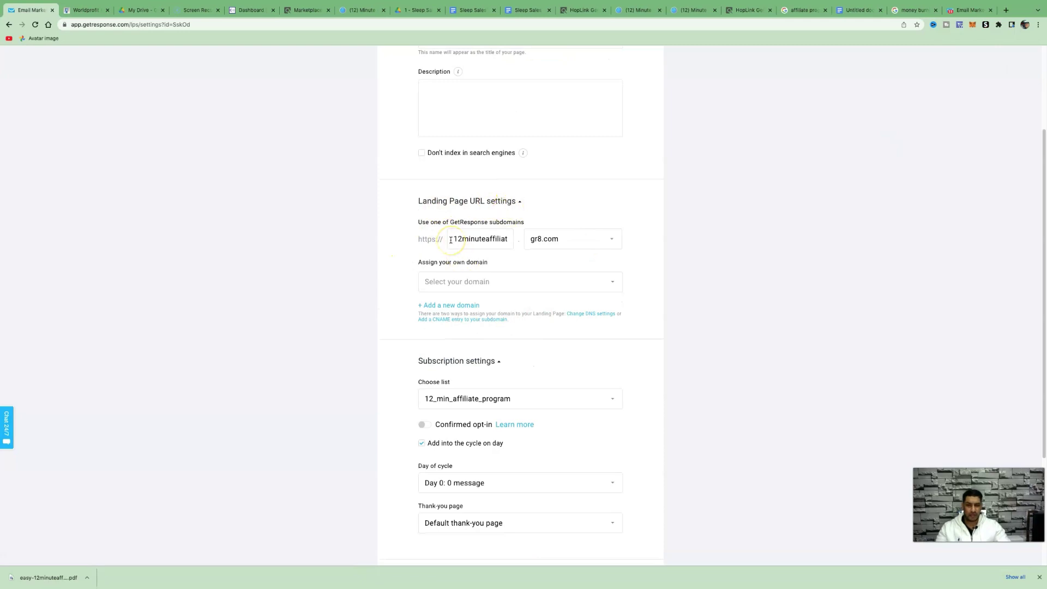
scroll(592, 248, "down", 3)
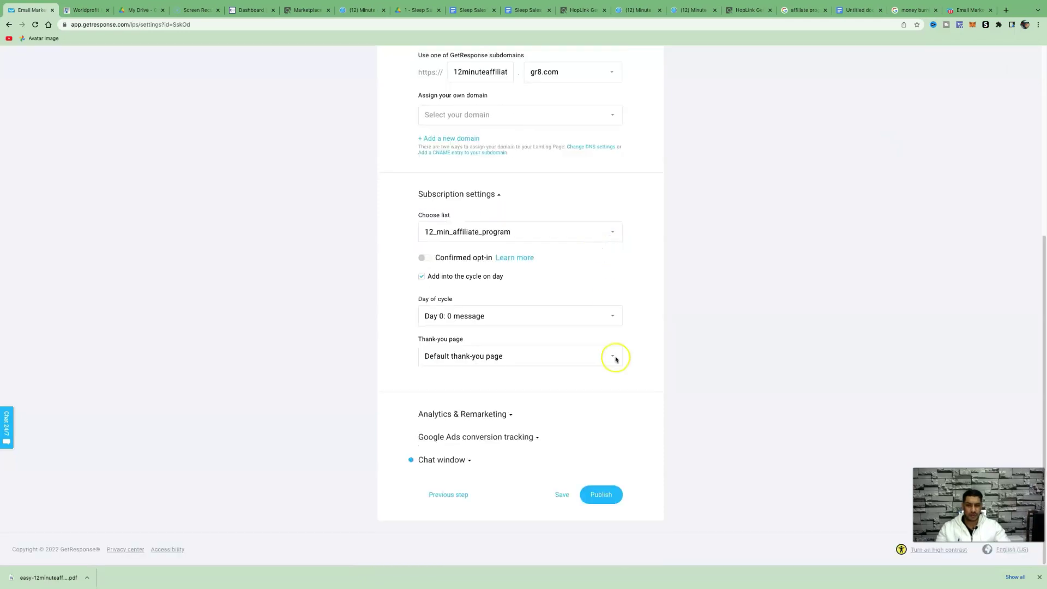
left_click(599, 494)
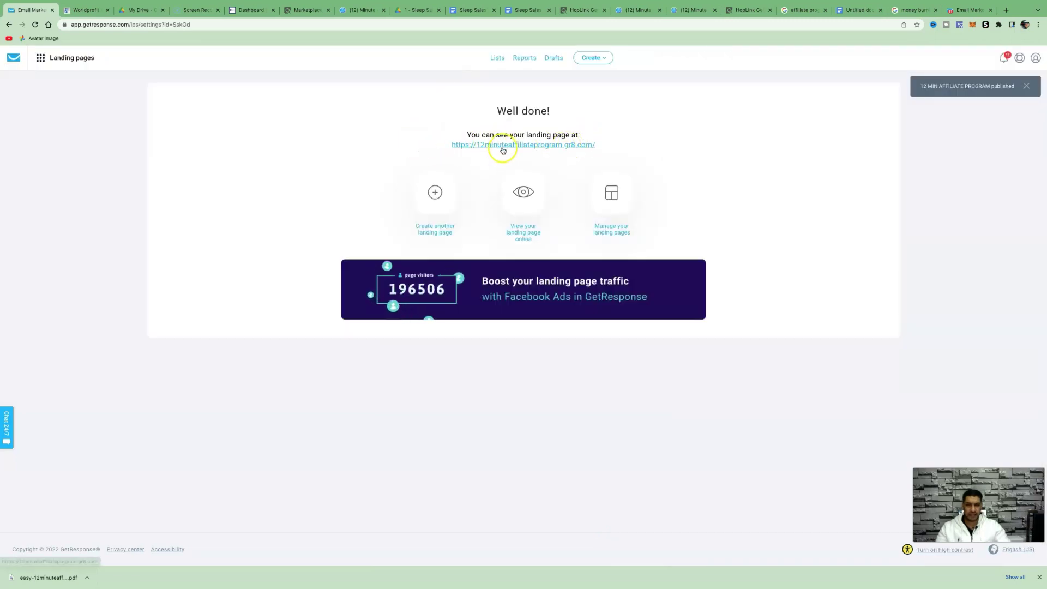
left_click(502, 146)
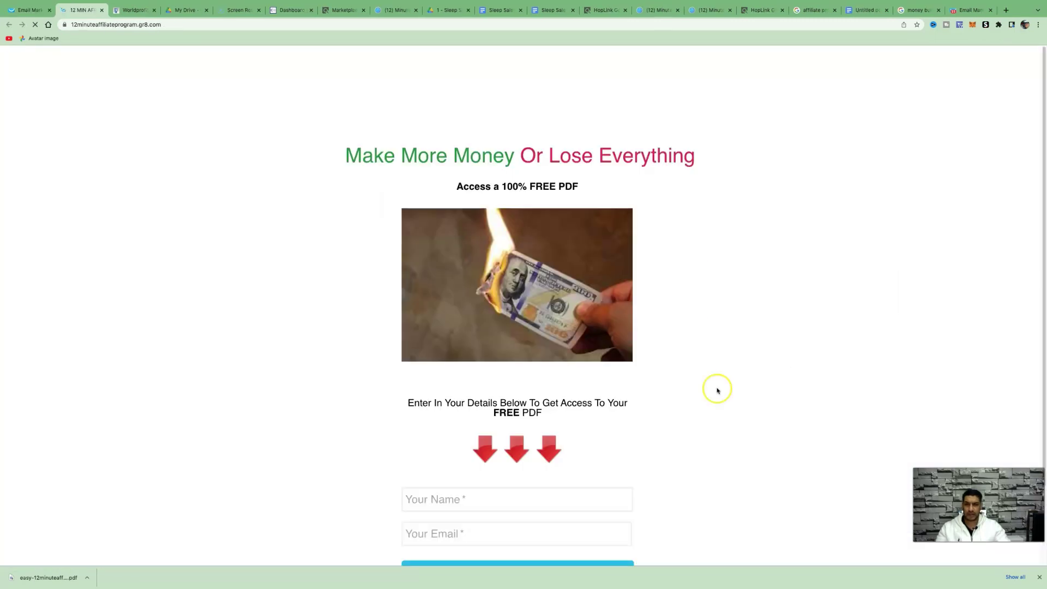
Check the live landing page and the 12 Minute Affiliate offer page, then copy the landing page's full address from GetResponse's publishing confirmation.
scroll(626, 213, "down", 3)
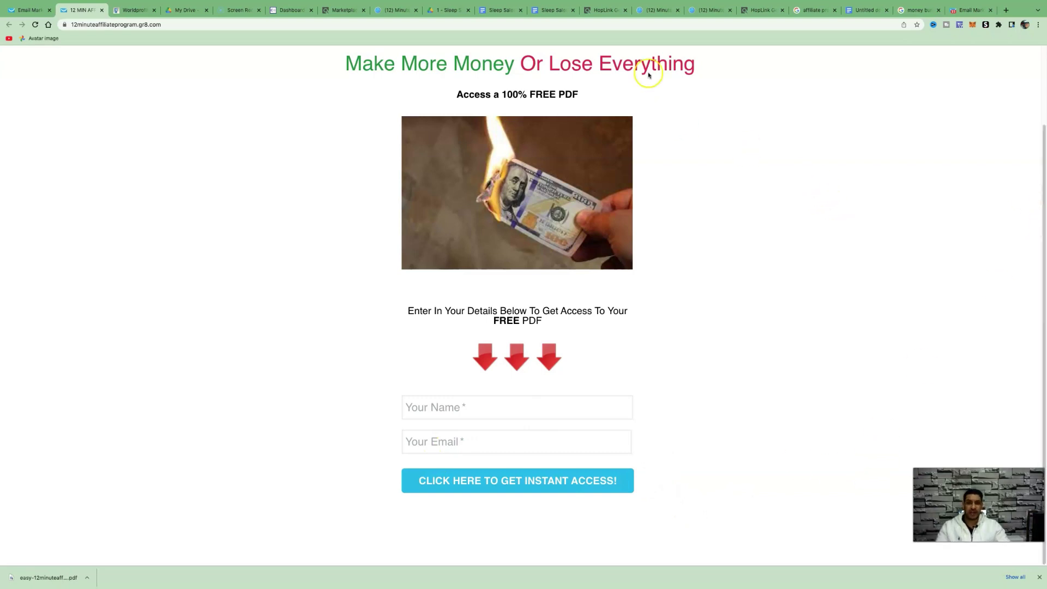
left_click(715, 10)
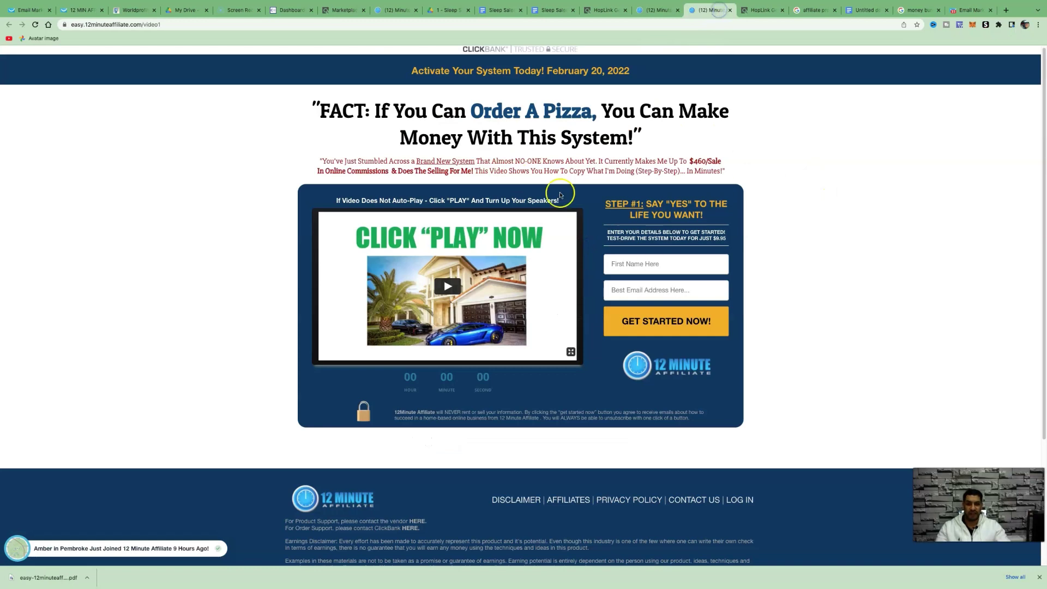
left_click(27, 10)
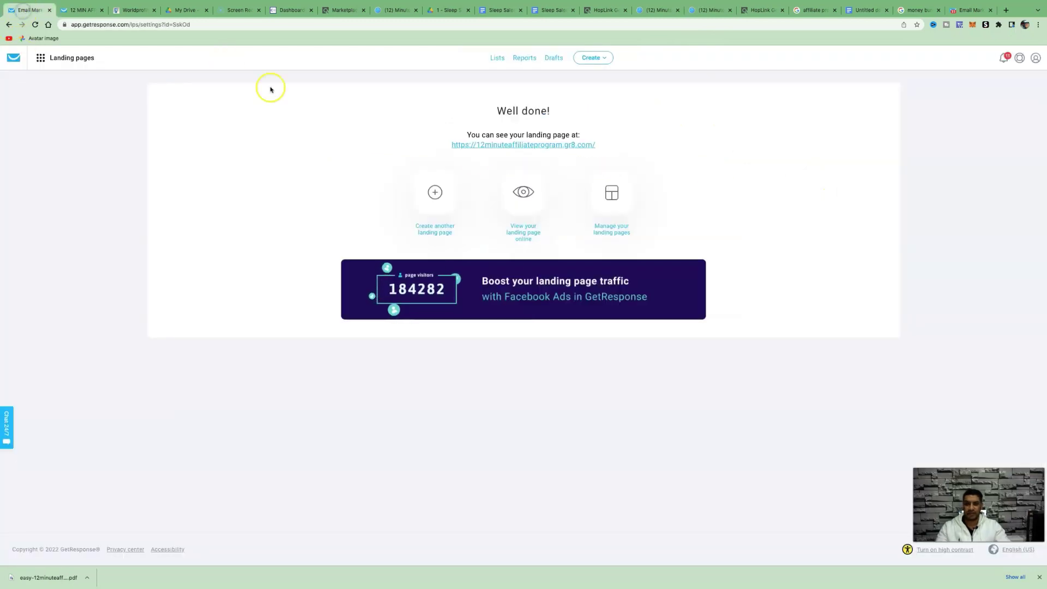
left_click_drag(607, 143, 474, 145)
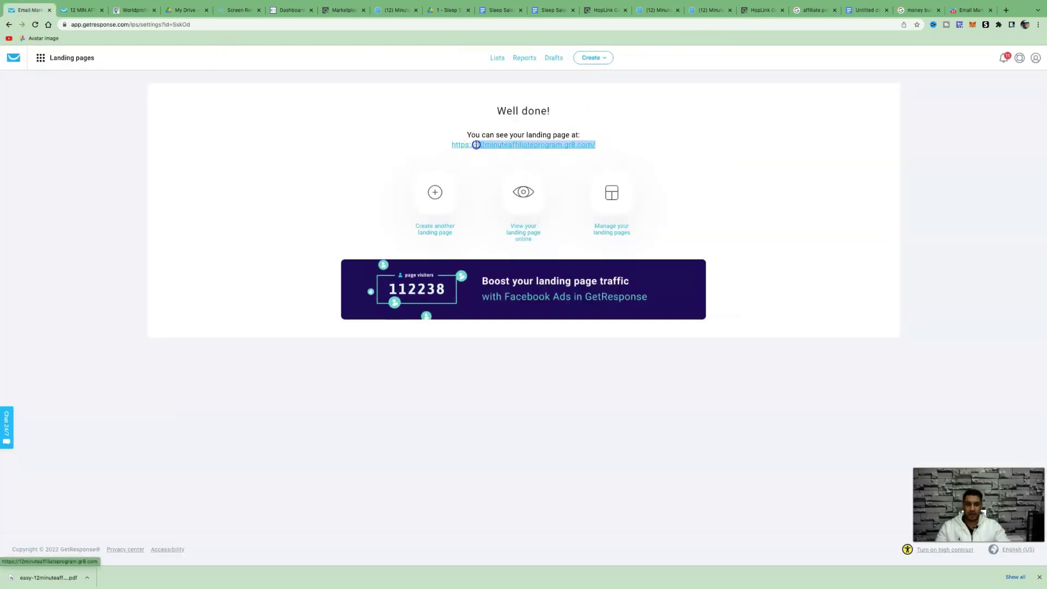
left_click(429, 146)
triple_click(429, 146)
key("super+c")
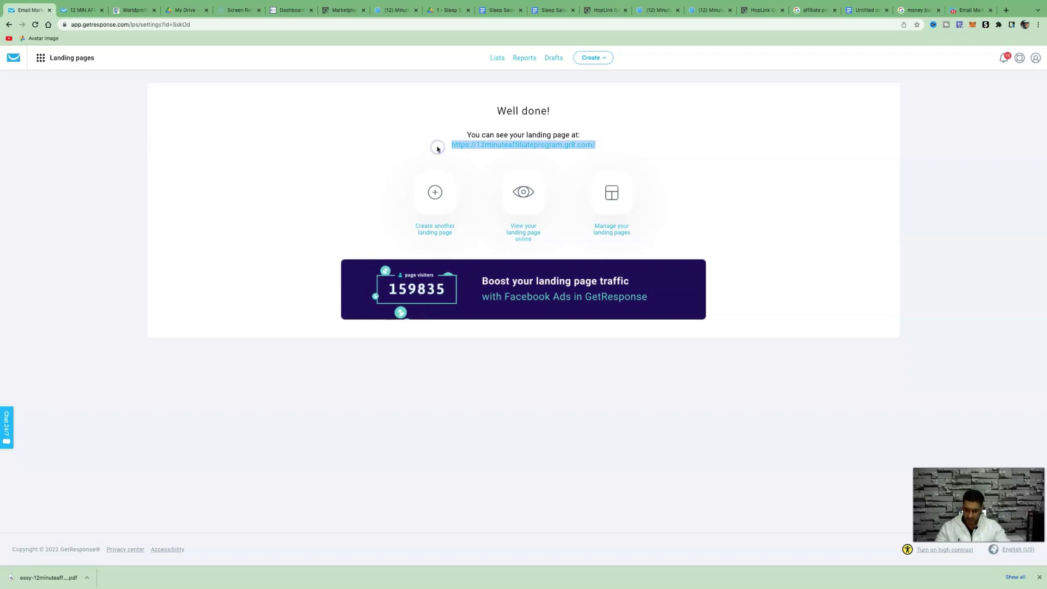
key("super+3")
left_click(202, 366)
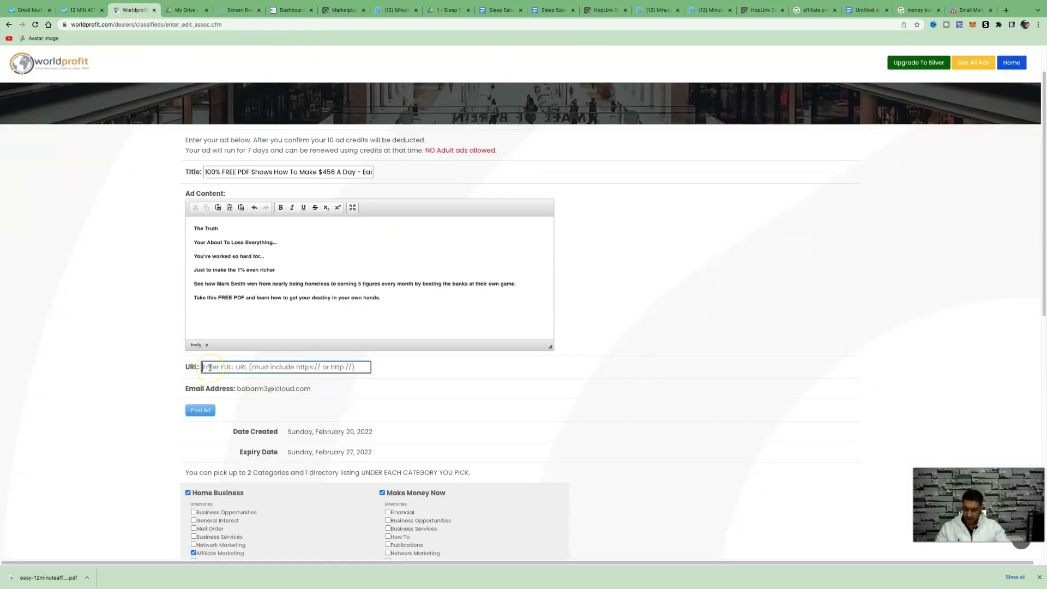
key("super+v")
left_click(207, 366)
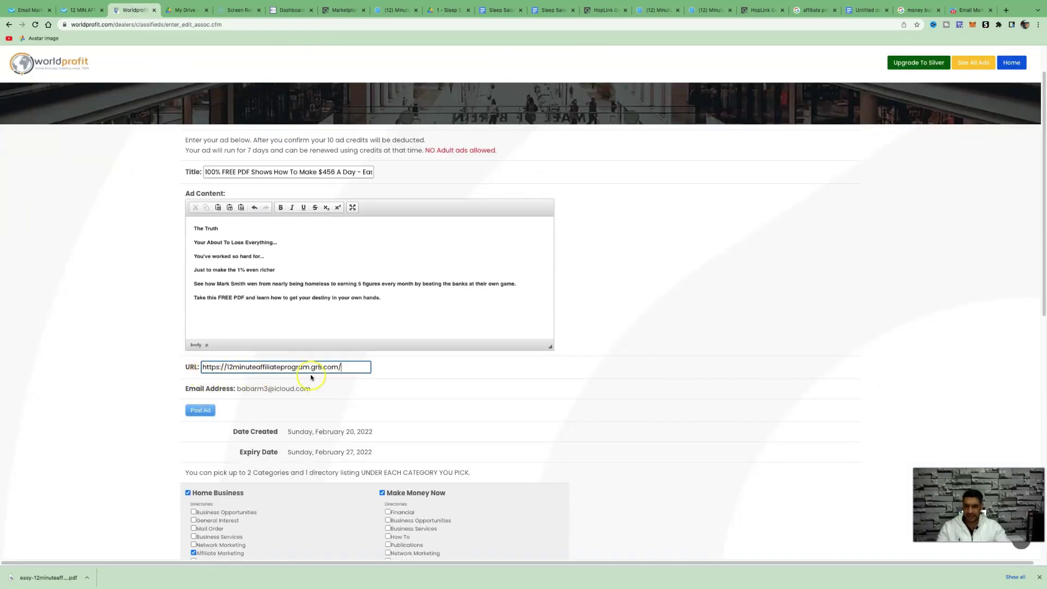